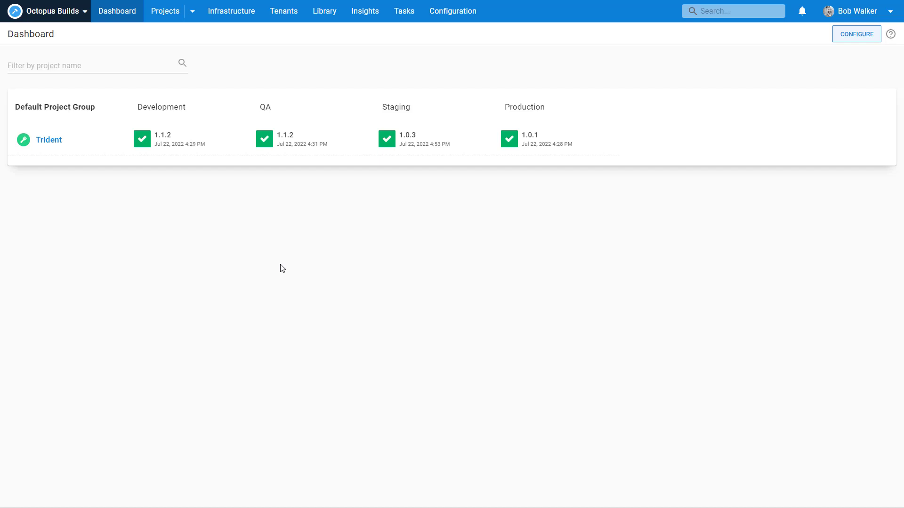
# Step: Review the space's Teams list under Configuration, then open the Trident project from the Dashboard
pyautogui.click(428, 15)
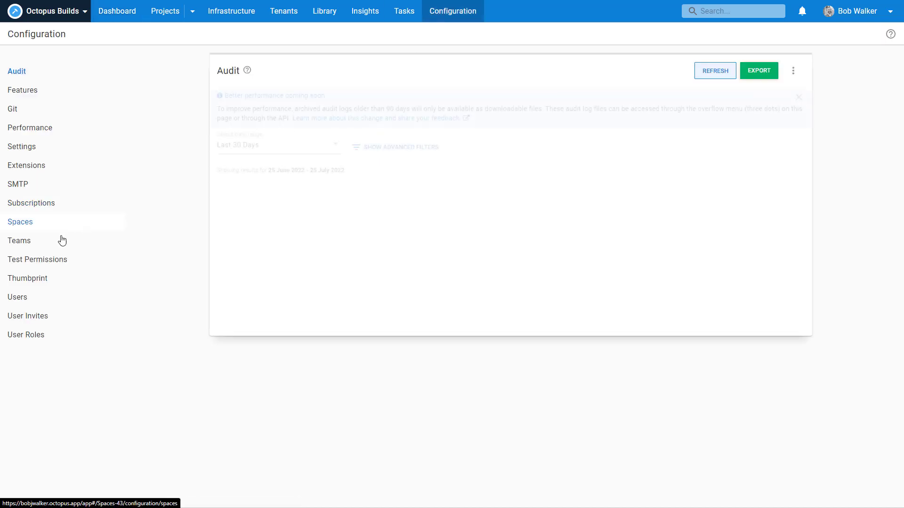
pyautogui.click(44, 242)
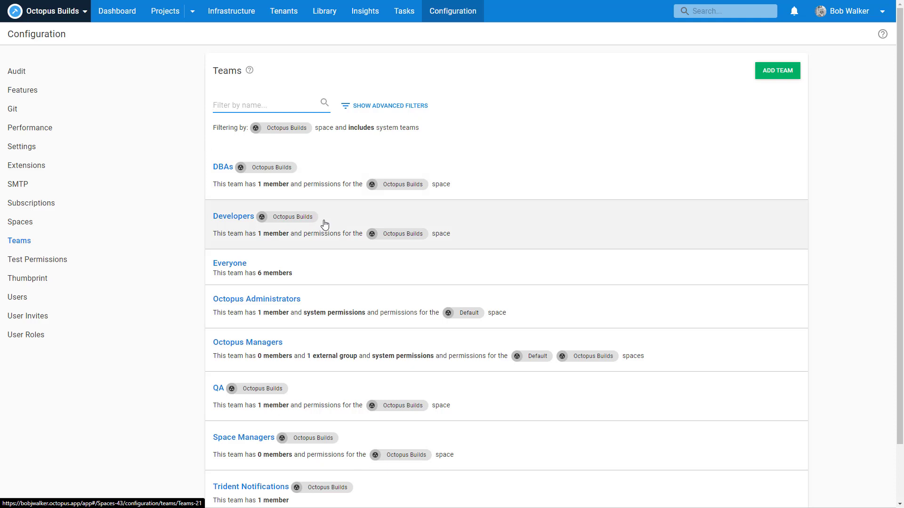
pyautogui.scroll(-2, 357, 373)
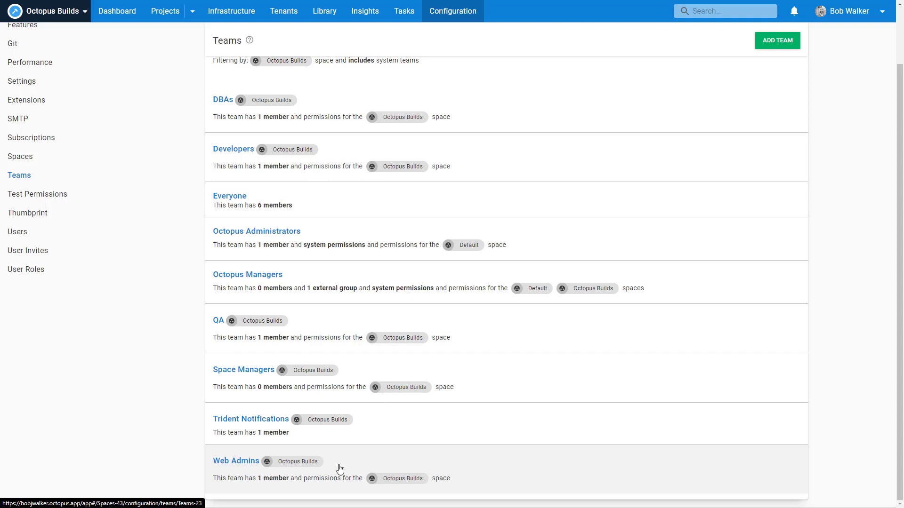
pyautogui.scroll(2, 339, 469)
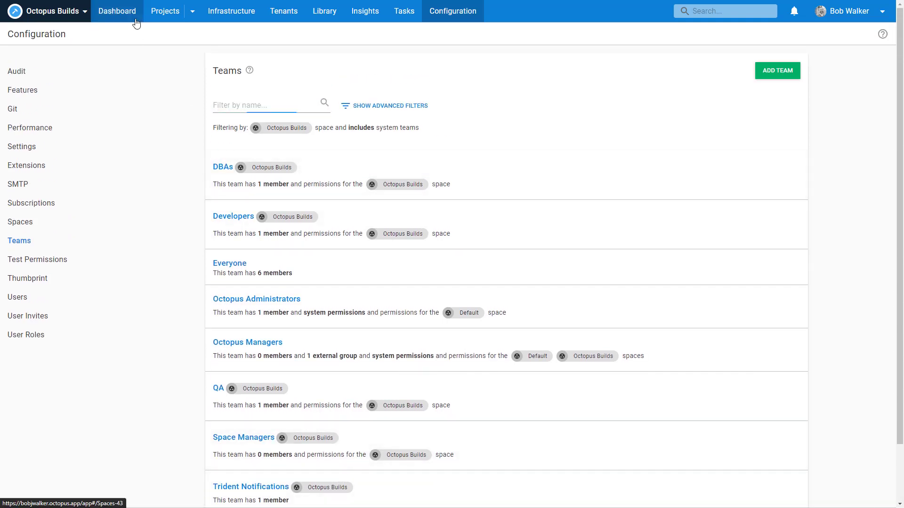
pyautogui.click(135, 20)
pyautogui.click(60, 142)
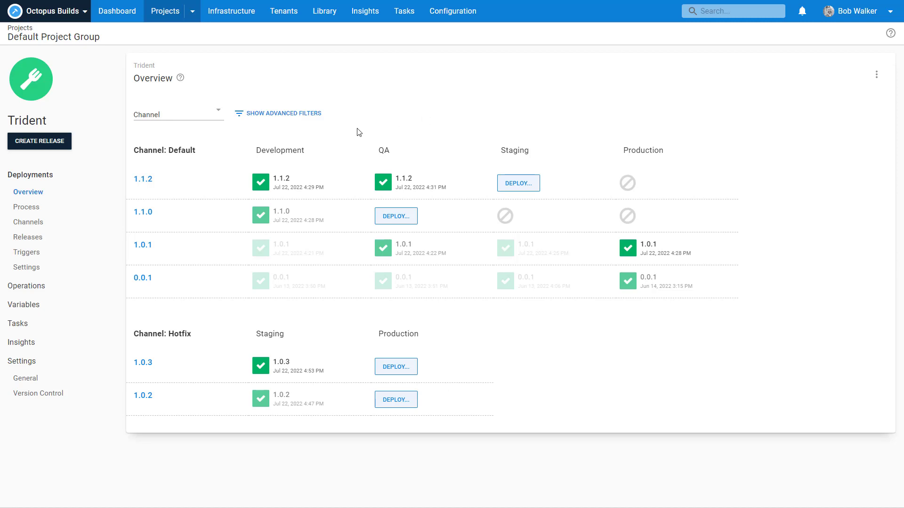
# Step: Open the Trident project's deployment Process page
pyautogui.click(56, 214)
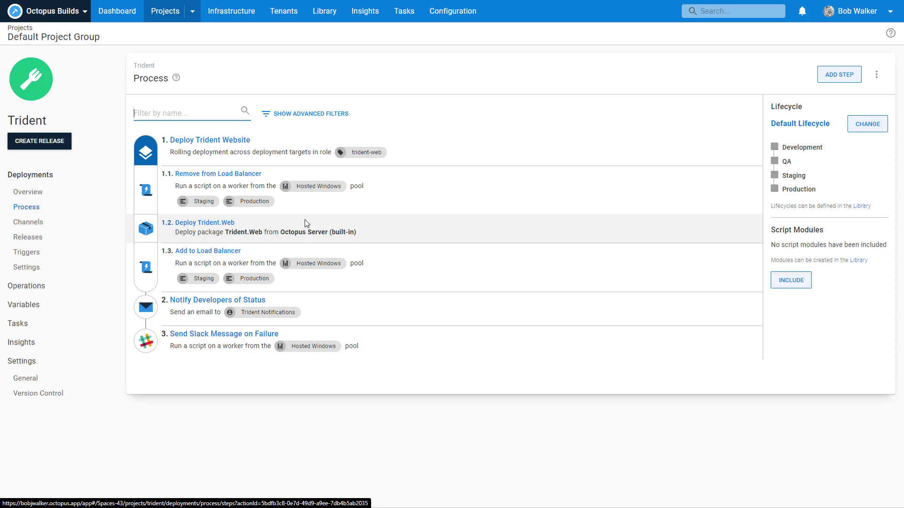
# Step: Change 'Load Balancer' to 'Load Balancers.' in the Remove from Load Balancer script and save the step
pyautogui.click(305, 229)
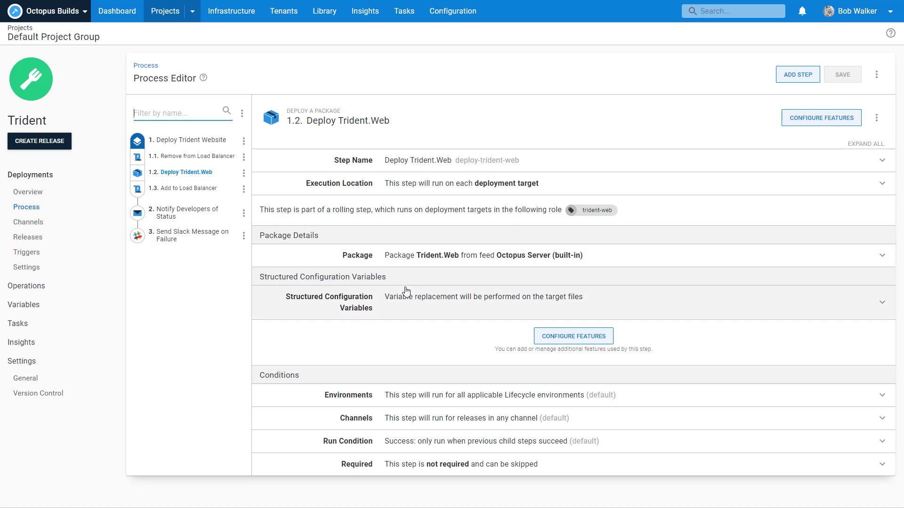
pyautogui.click(197, 157)
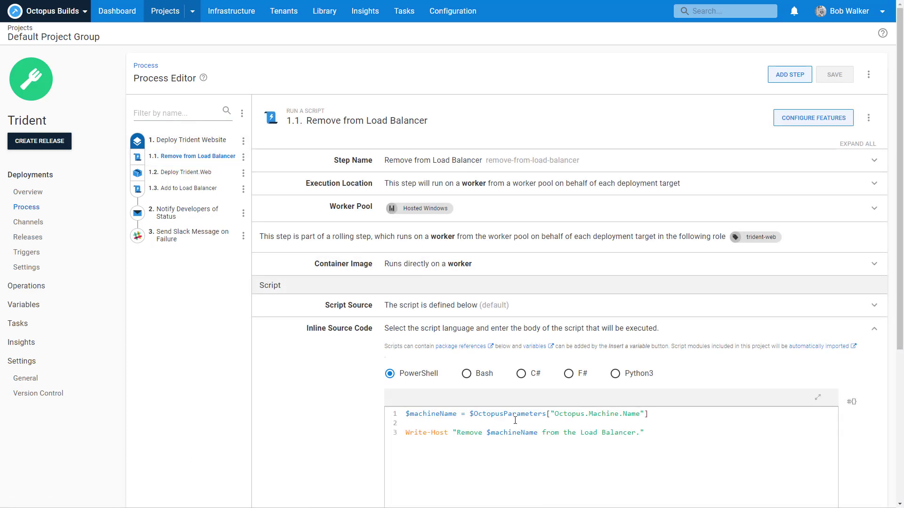
pyautogui.click(637, 433)
pyautogui.write('.')
pyautogui.write('s')
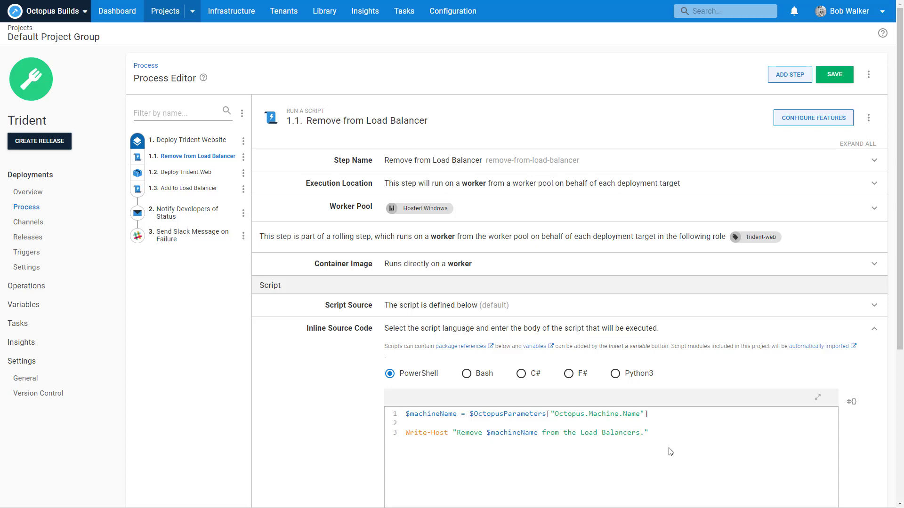
pyautogui.click(831, 75)
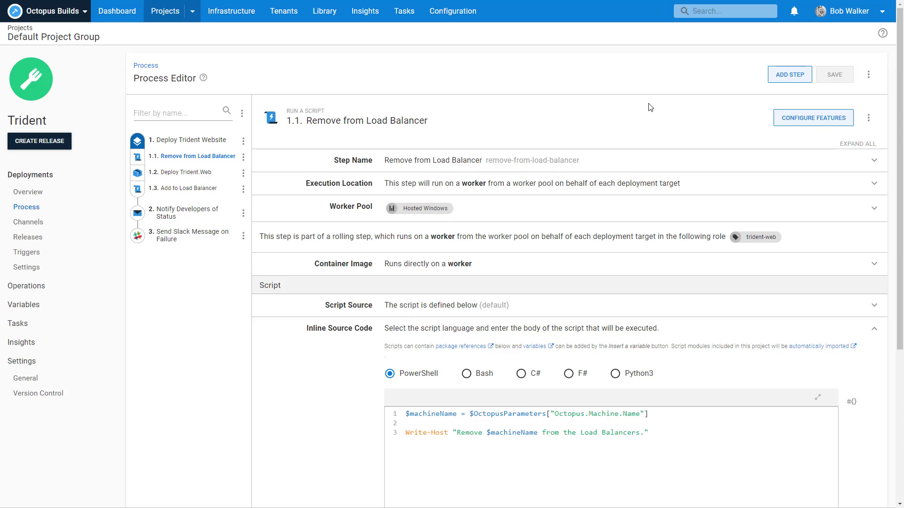
pyautogui.click(845, 23)
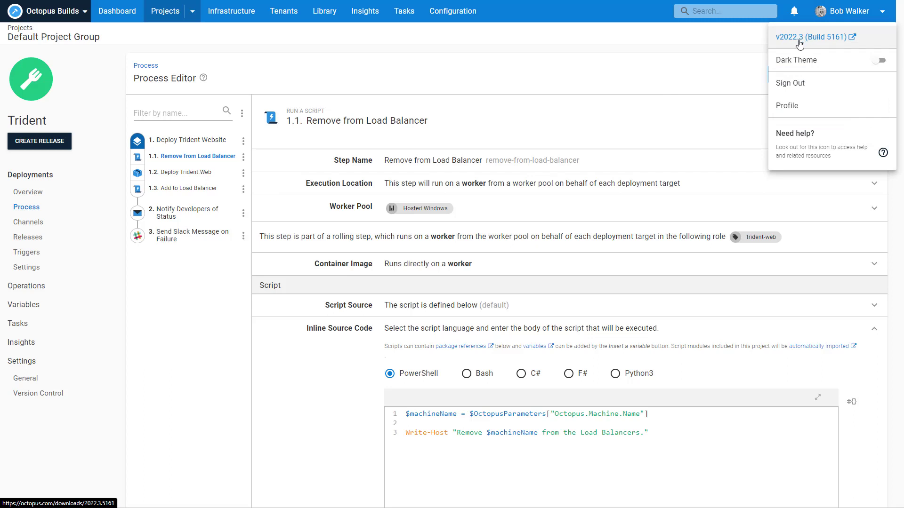
# Step: Close the account menu after checking the Octopus server version
pyautogui.click(577, 110)
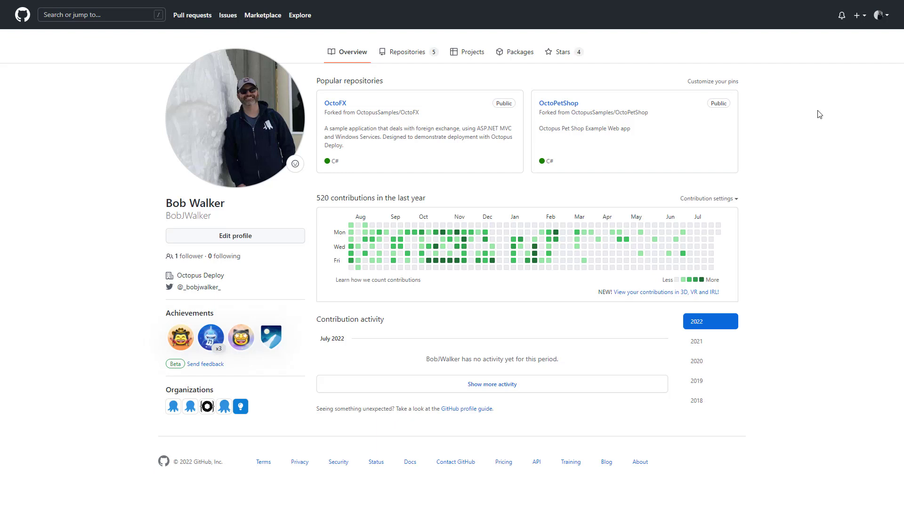
# Step: Go to the GitHub profile's Repositories tab listing Trident, OctoFX, Blog, BlogTheme and OctoPetShop
pyautogui.click(879, 19)
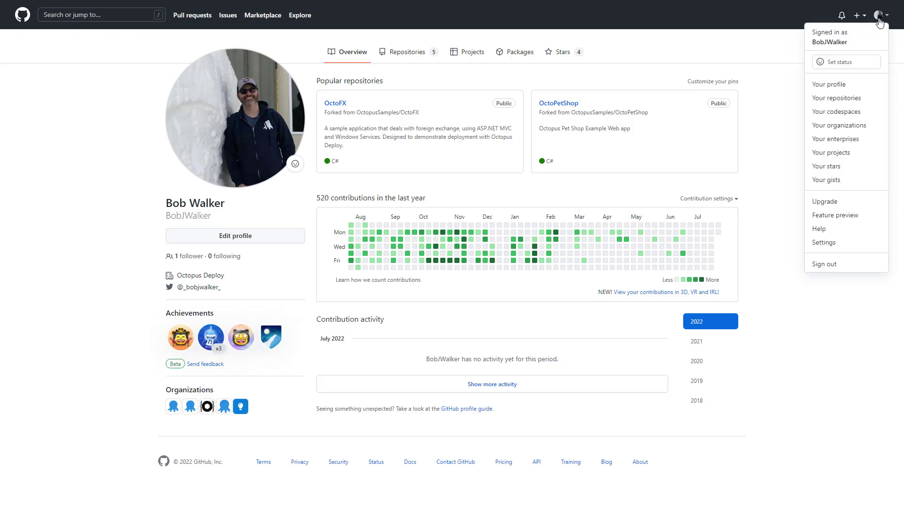
pyautogui.click(841, 89)
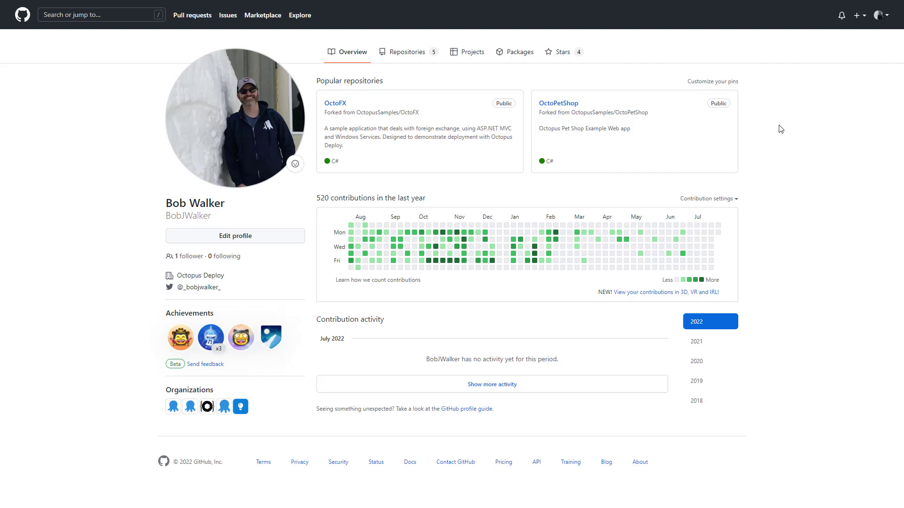
pyautogui.click(413, 54)
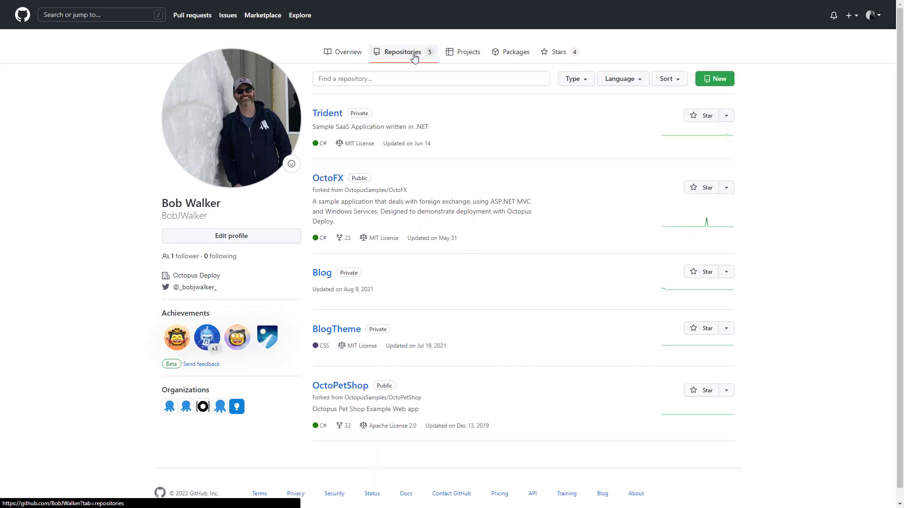
pyautogui.click(329, 118)
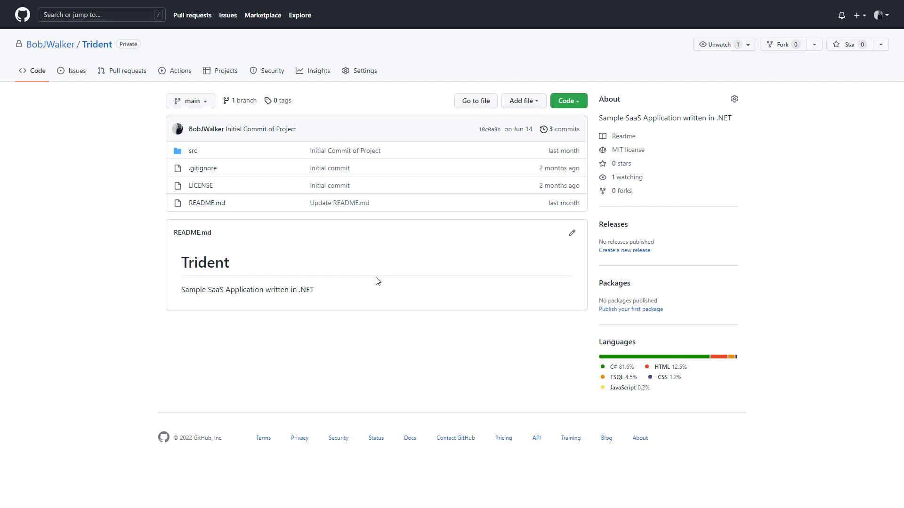
pyautogui.hotkey('alt', 'Left')
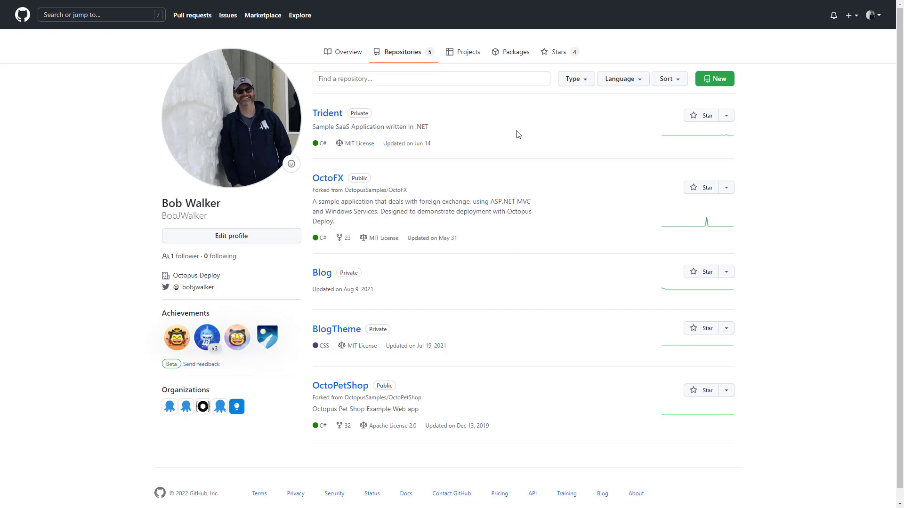
# Step: Start a new repository owned by the personal account and named Trident_New
pyautogui.click(716, 85)
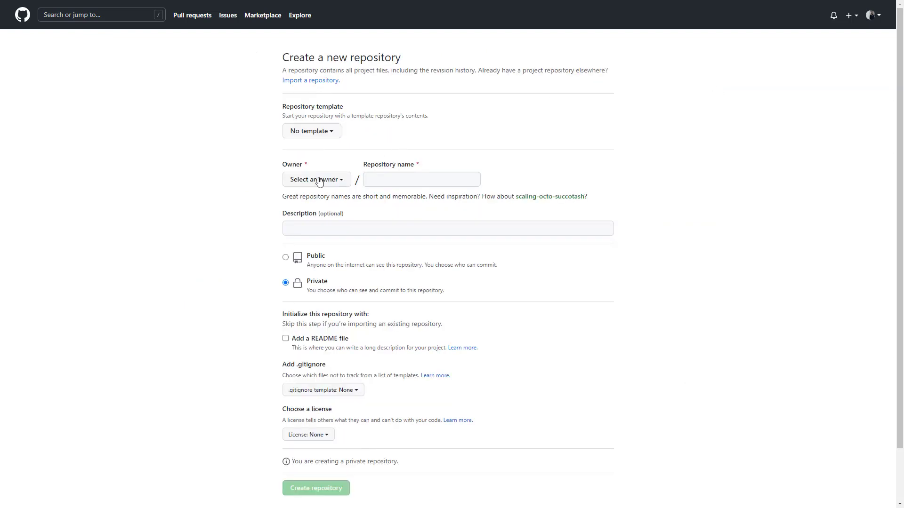
pyautogui.click(319, 182)
pyautogui.click(314, 202)
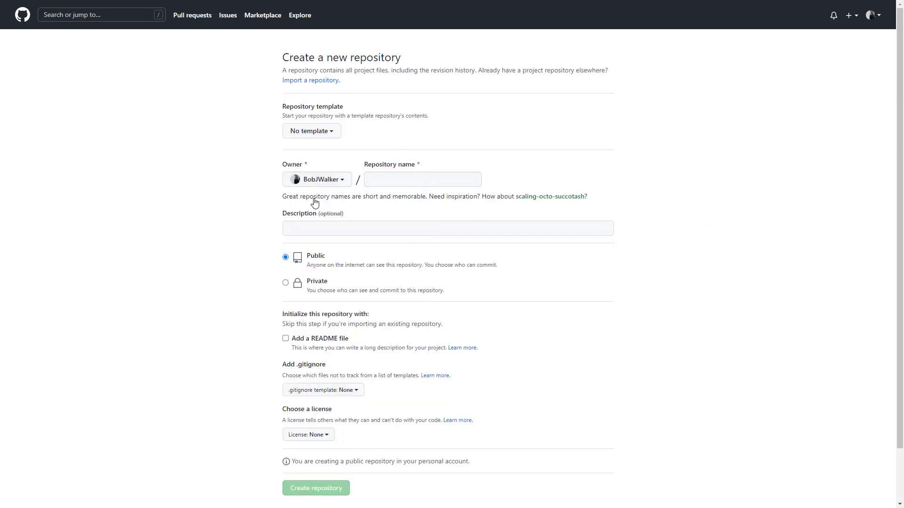
pyautogui.click(392, 183)
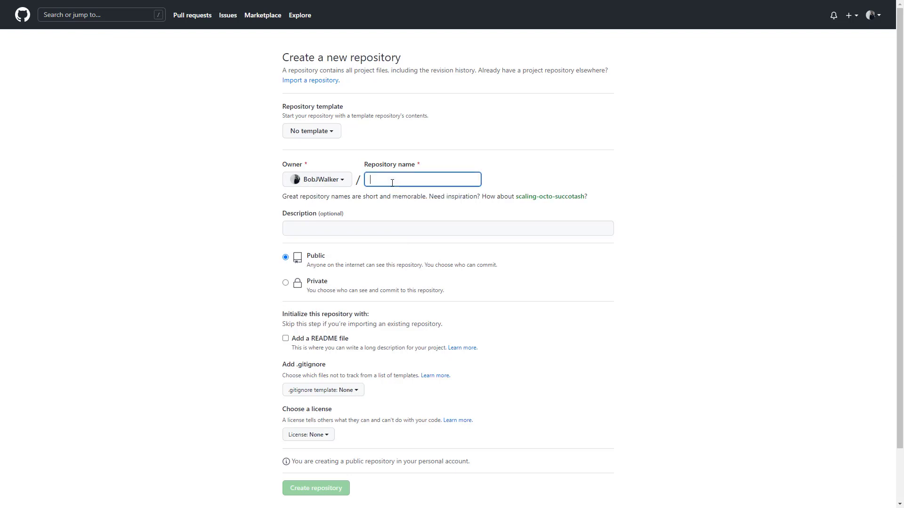
pyautogui.write('Trident_New')
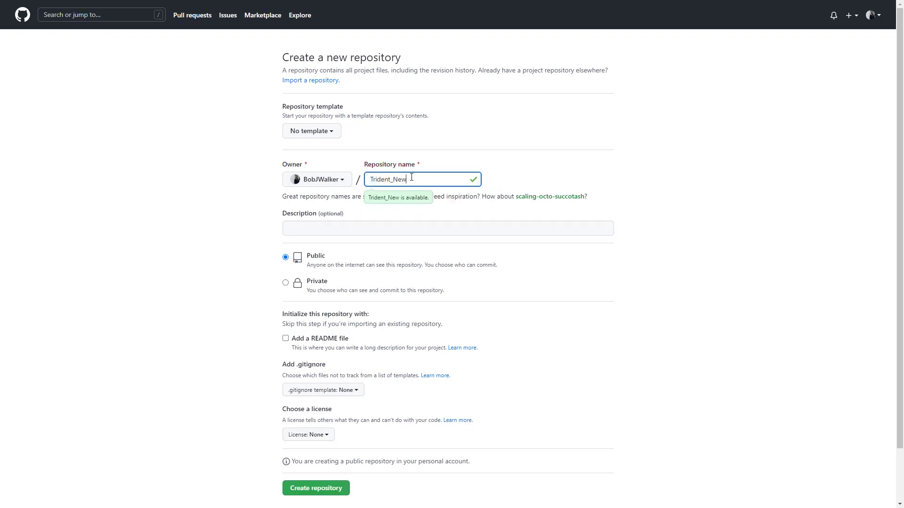
pyautogui.moveTo(411, 177); pyautogui.dragTo(366, 180)
pyautogui.click(637, 176)
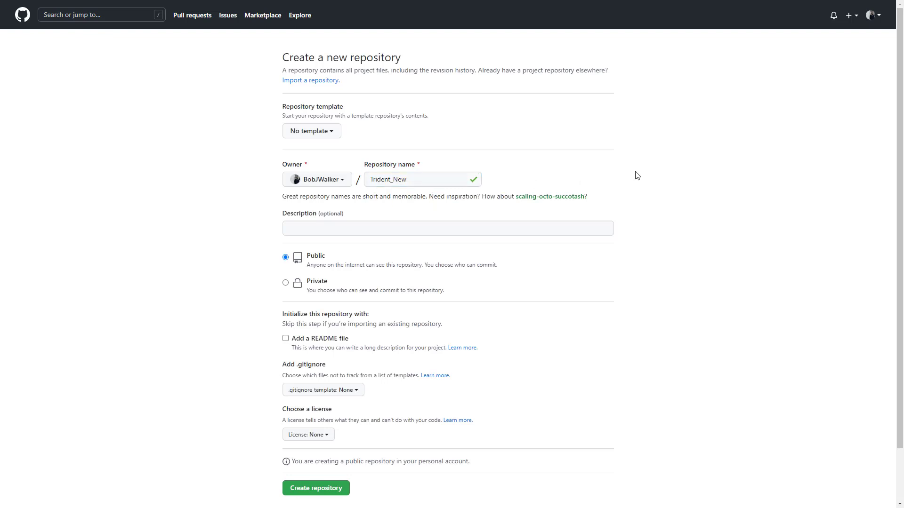
# Step: Make the repository Private and include a README file
pyautogui.click(405, 226)
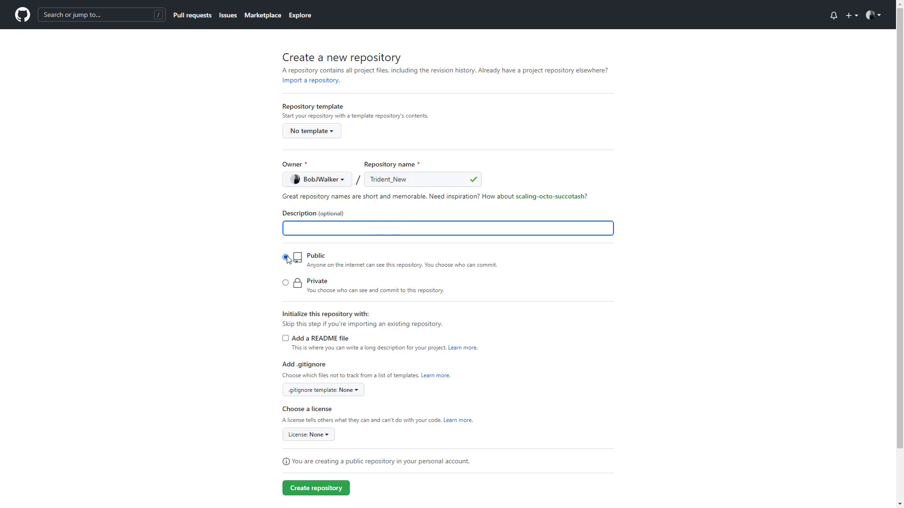
pyautogui.click(286, 283)
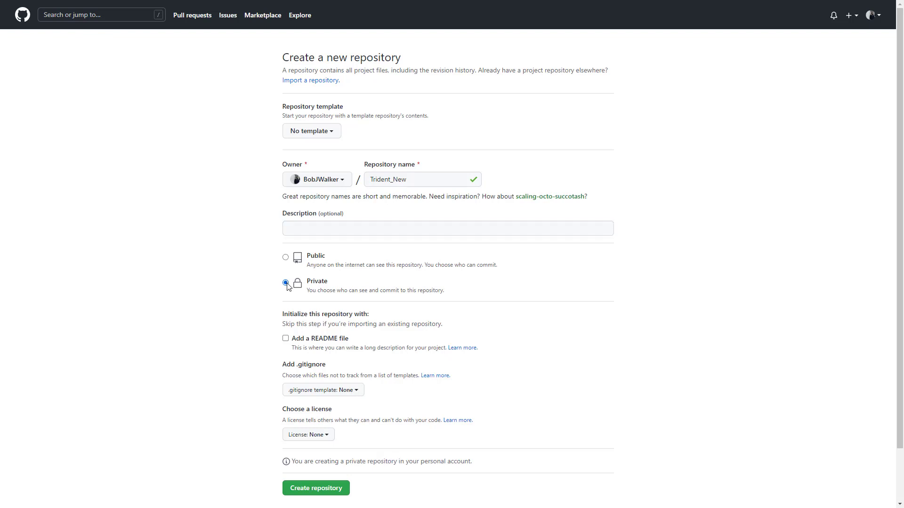
pyautogui.click(286, 339)
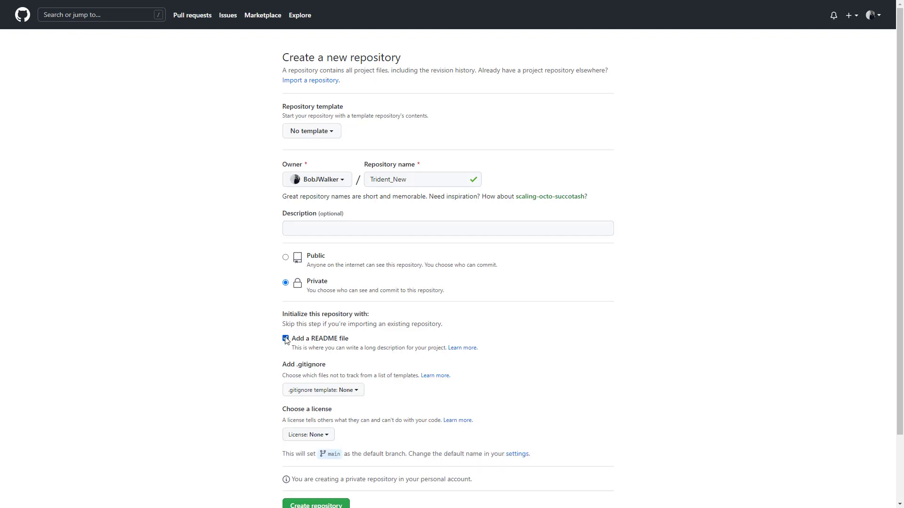
# Step: Choose VisualStudio as the .gitignore template
pyautogui.click(328, 391)
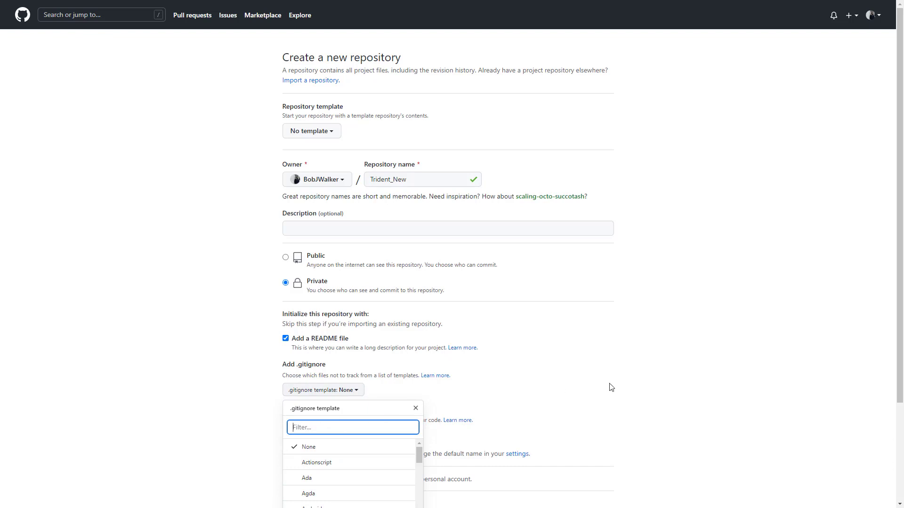
pyautogui.scroll(-2, 611, 387)
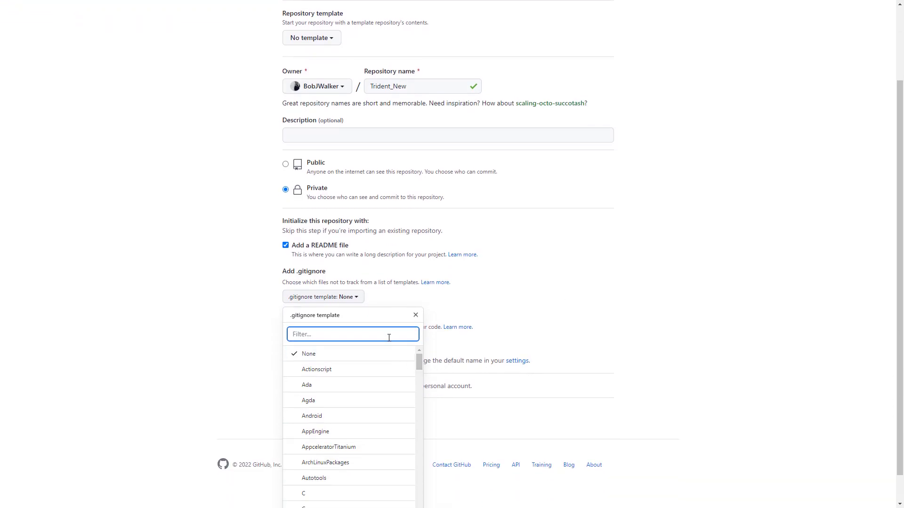
pyautogui.scroll(-1, 498, 320)
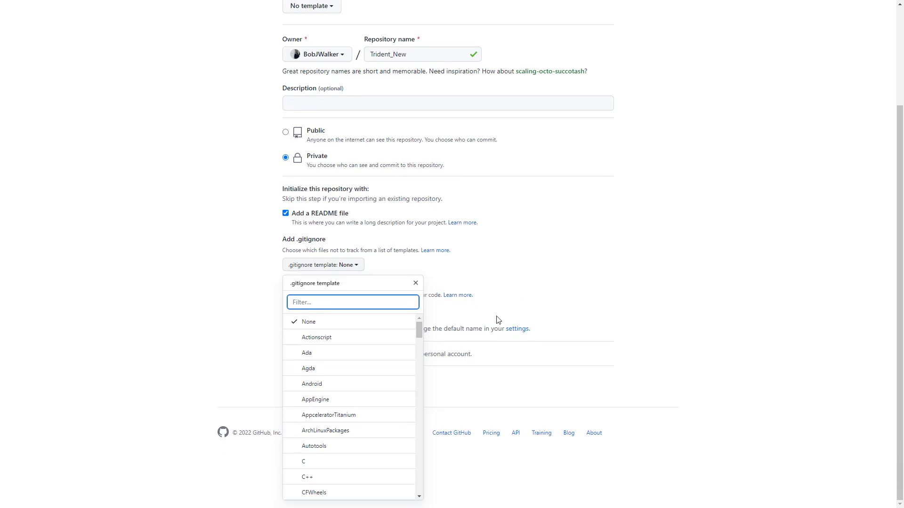
pyautogui.moveTo(419, 331); pyautogui.dragTo(419, 484)
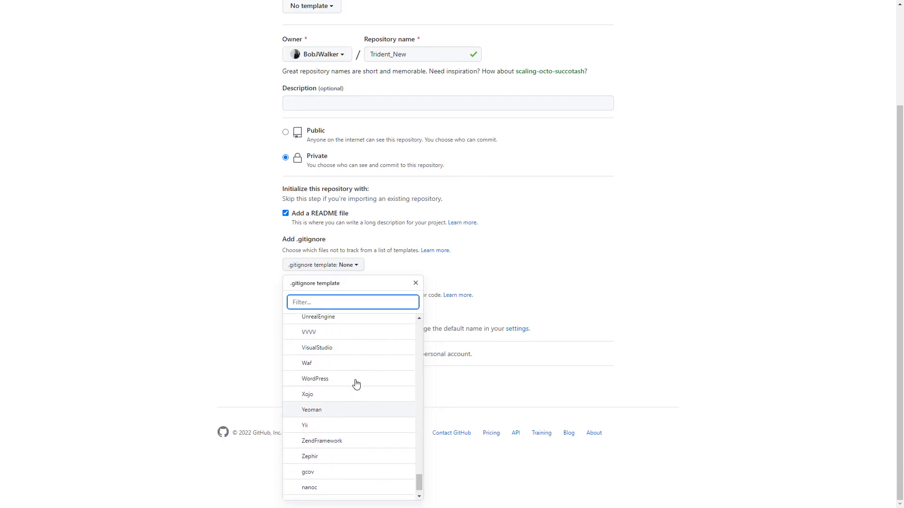
pyautogui.scroll(1, 348, 378)
pyautogui.click(325, 375)
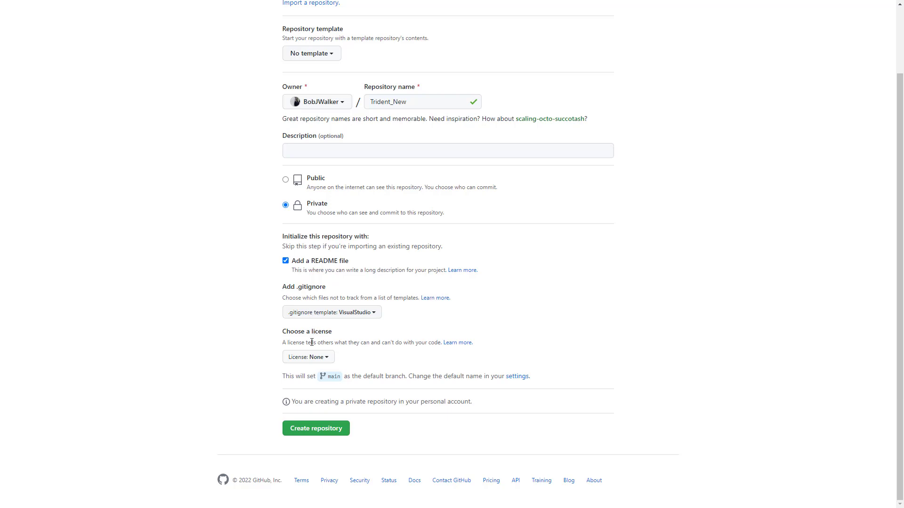
# Step: Browse the License choices and leave no license selected
pyautogui.click(309, 359)
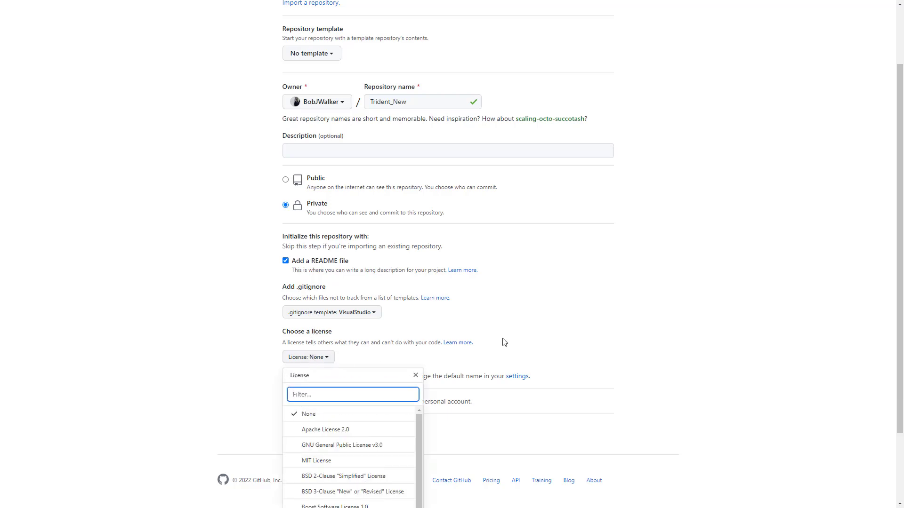
pyautogui.scroll(-1, 533, 334)
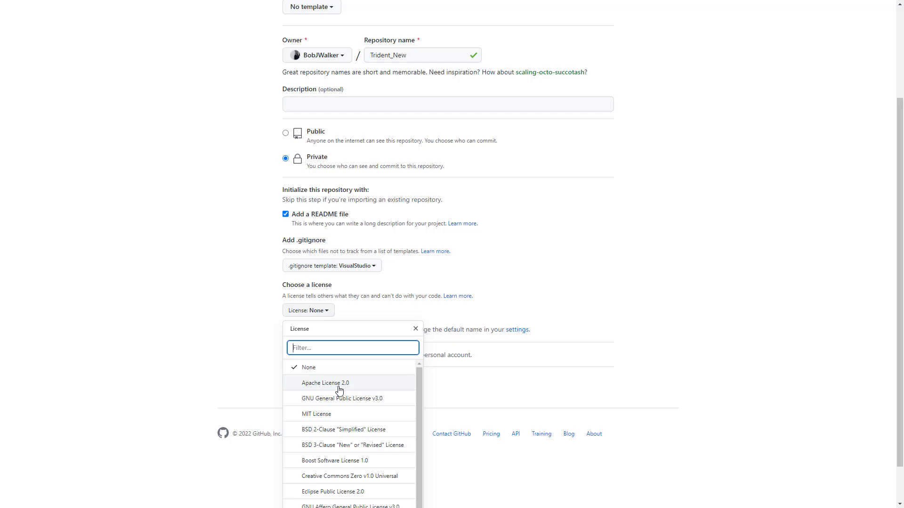
pyautogui.click(329, 372)
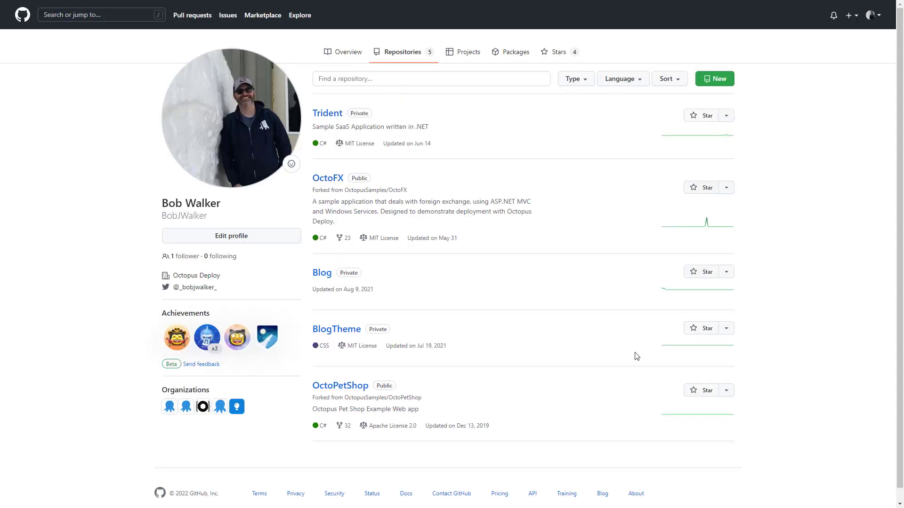
# Step: Open the private Trident repository to view its files and README
pyautogui.click(336, 115)
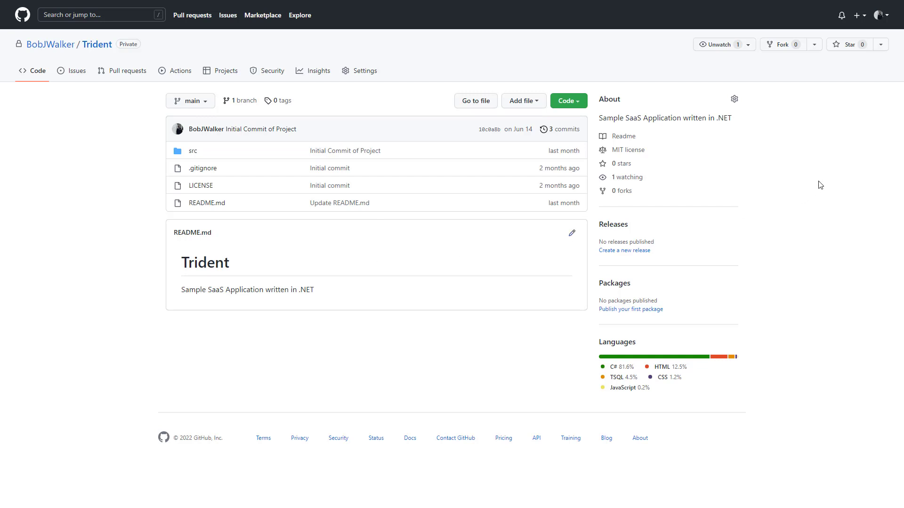
pyautogui.click(884, 17)
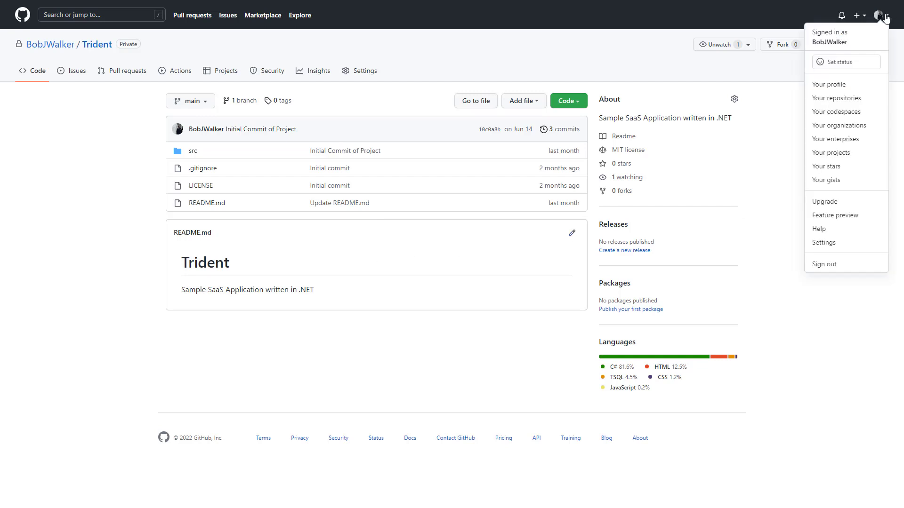
# Step: Navigate from account Settings to Developer settings > Personal access tokens
pyautogui.click(836, 245)
pyautogui.scroll(-4, 283, 267)
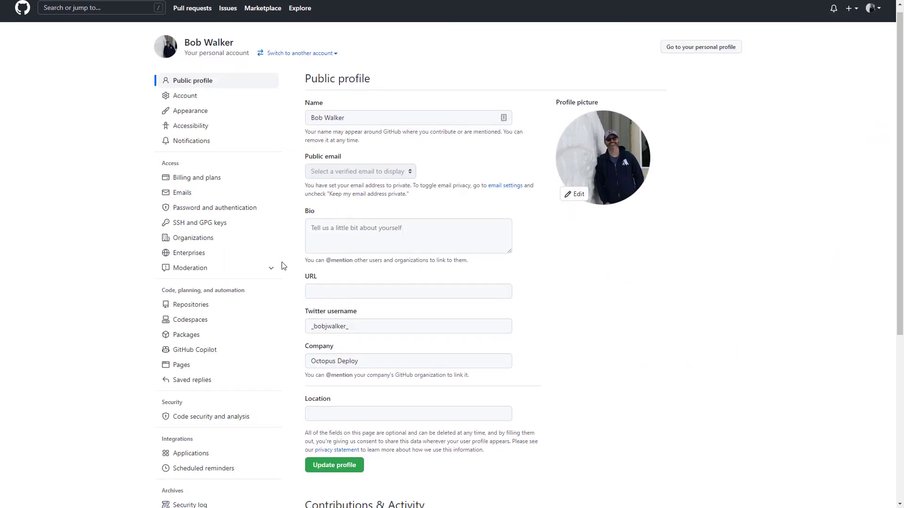
pyautogui.scroll(-2, 282, 269)
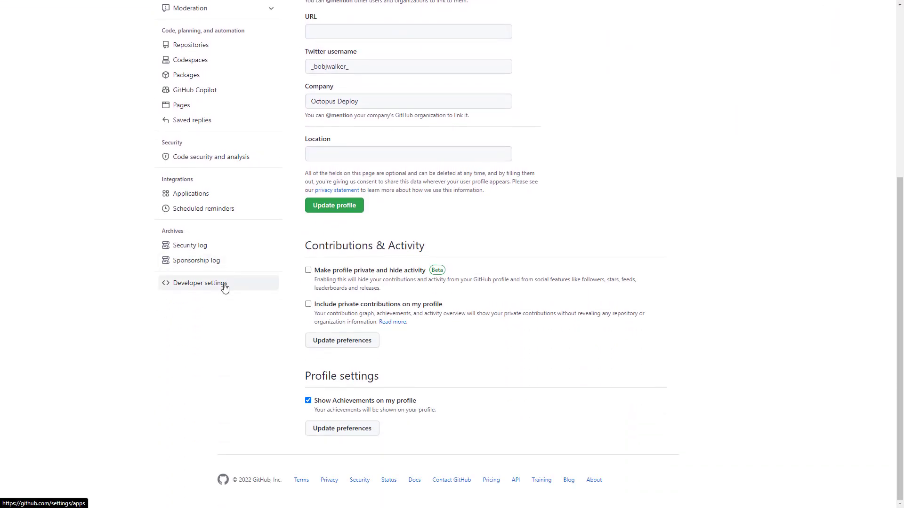
pyautogui.click(225, 284)
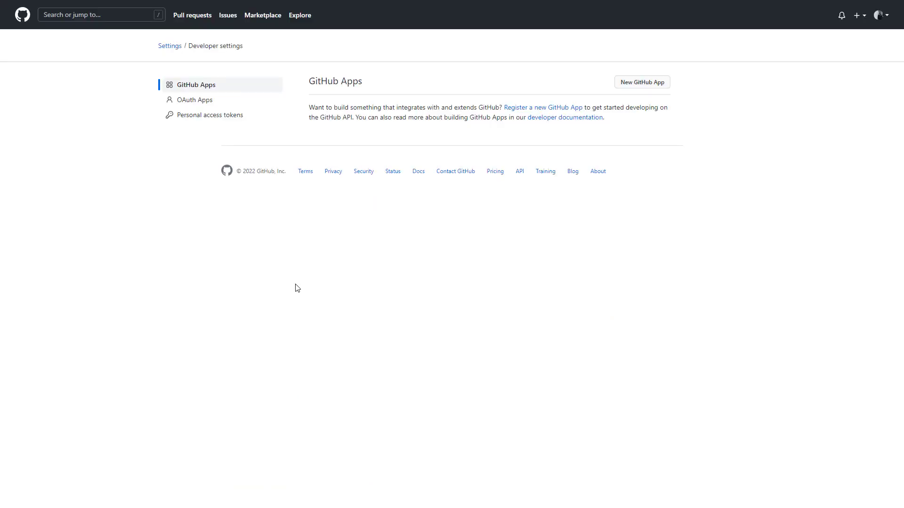
pyautogui.click(236, 121)
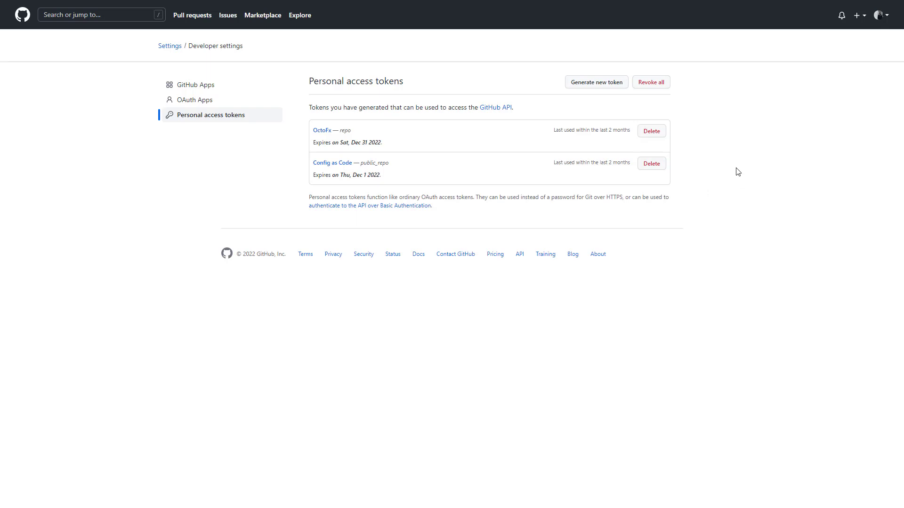
# Step: Start a new personal access token with note OctopusBuild and 90-day expiration
pyautogui.click(591, 89)
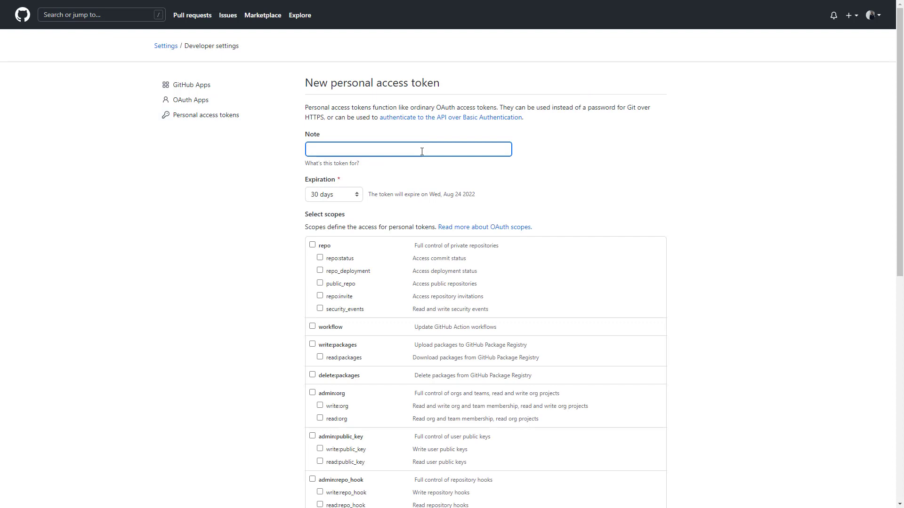
pyautogui.write('OctopusBuild')
pyautogui.click(344, 194)
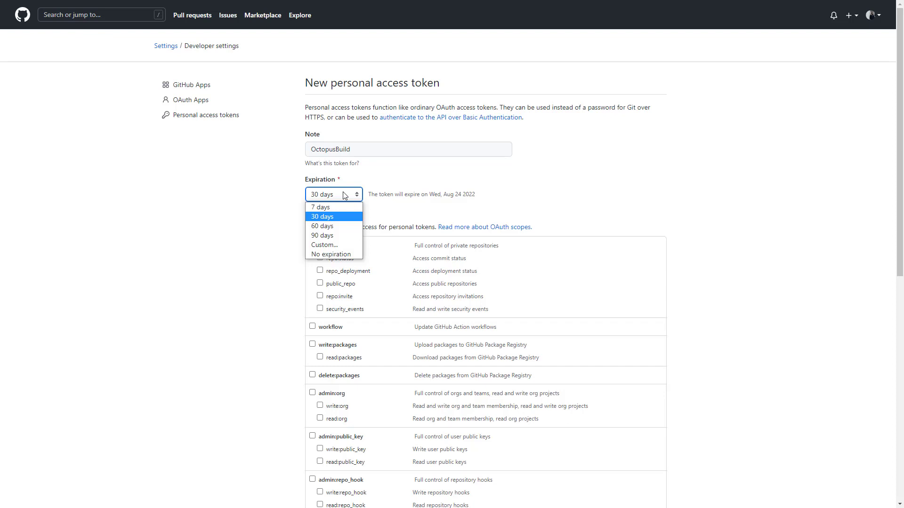
pyautogui.click(322, 236)
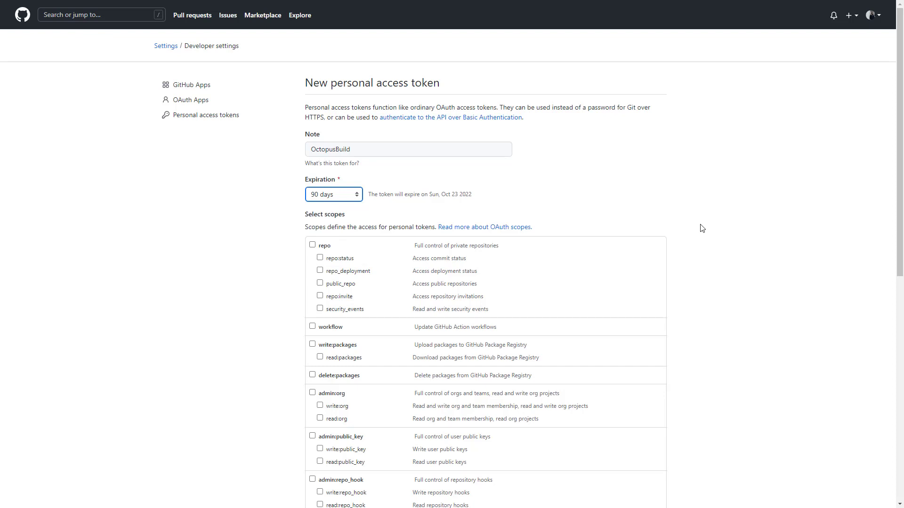
# Step: Grant the token full repo scope, generate it, and copy its value
pyautogui.click(312, 245)
pyautogui.scroll(-5, 711, 264)
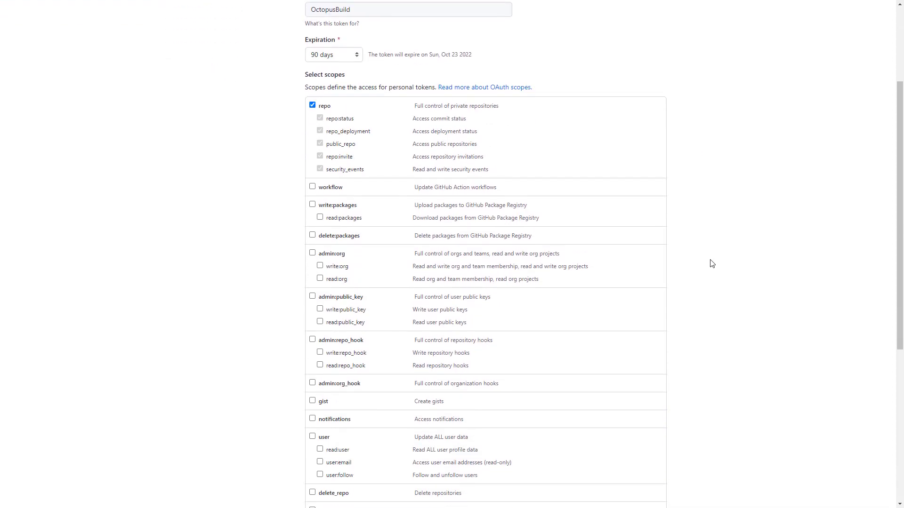
pyautogui.scroll(-4, 712, 242)
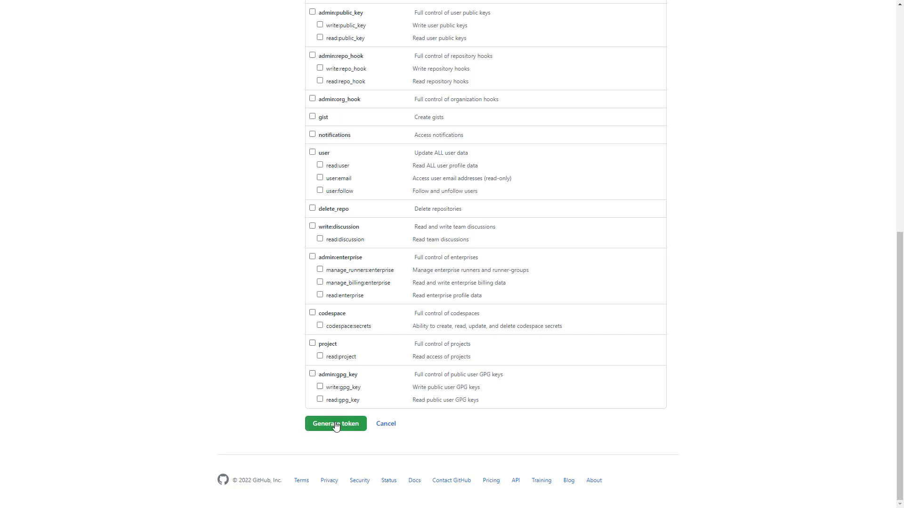
pyautogui.click(336, 425)
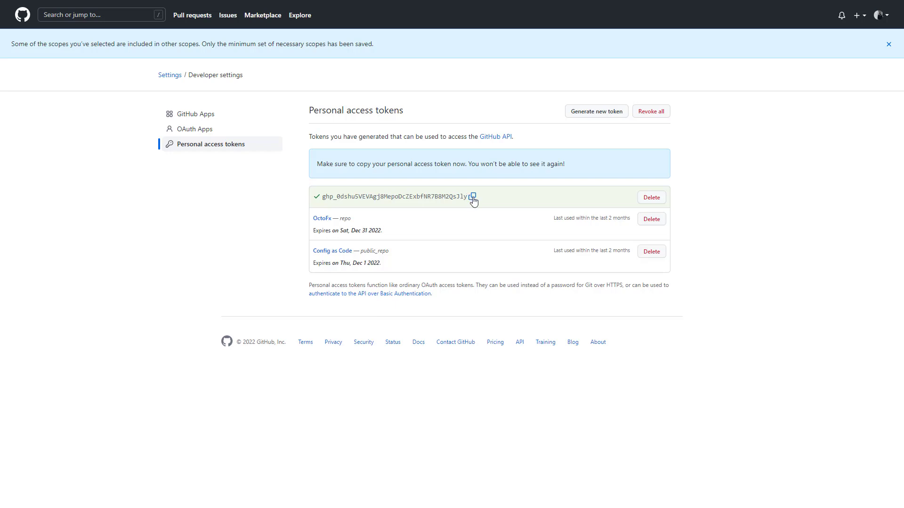
pyautogui.click(473, 198)
# Step: In Library > Git Credentials, add a credential 'GitHub Personal Access Token' described 'My PAT for GitHub'
pyautogui.click(51, 0)
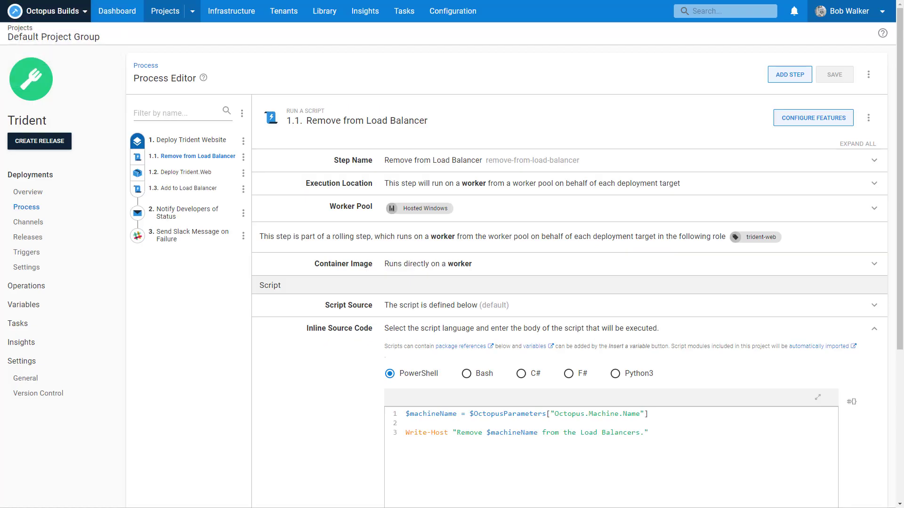
pyautogui.click(324, 14)
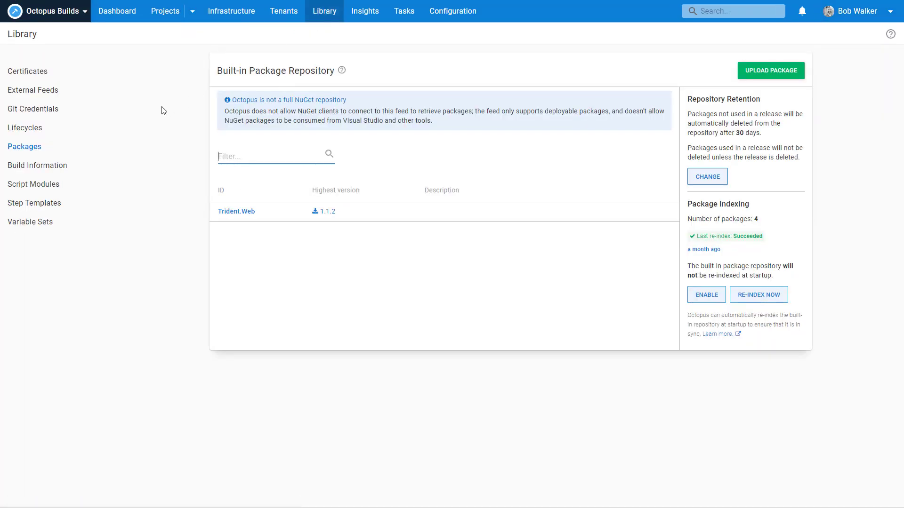
pyautogui.click(62, 115)
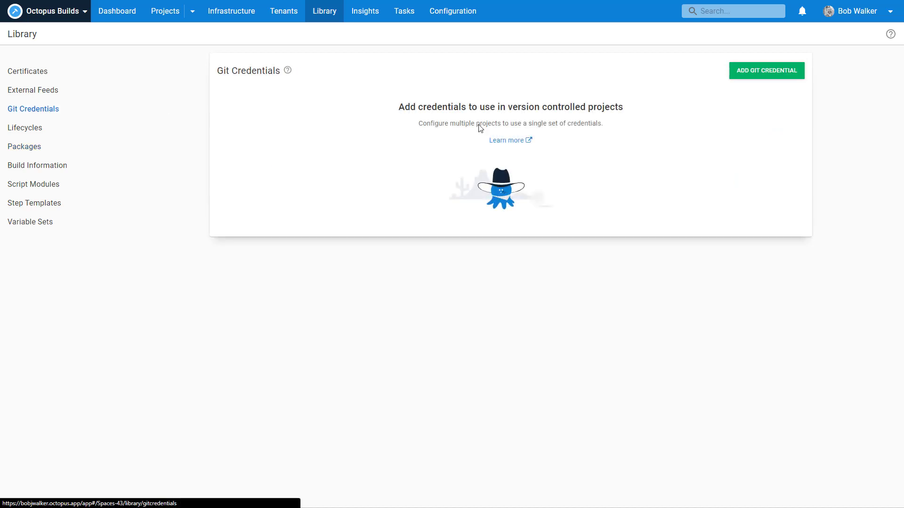
pyautogui.click(755, 78)
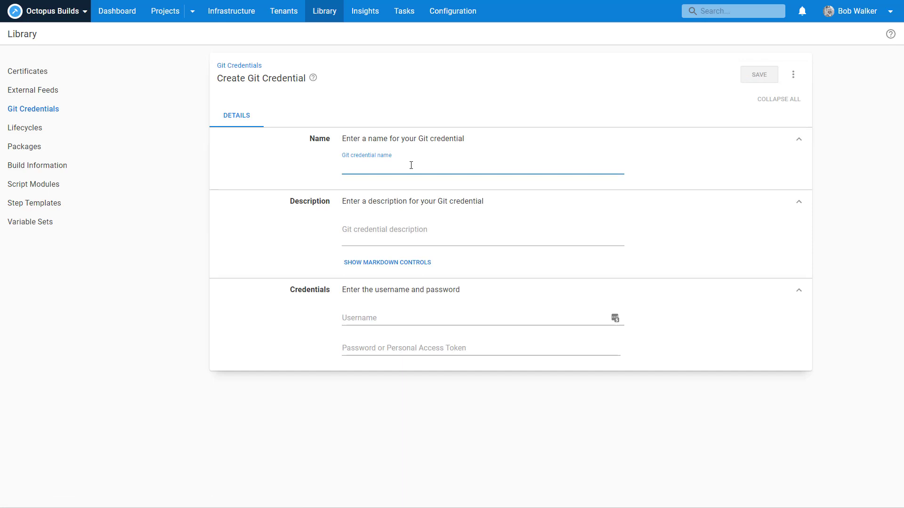
pyautogui.write('Git')
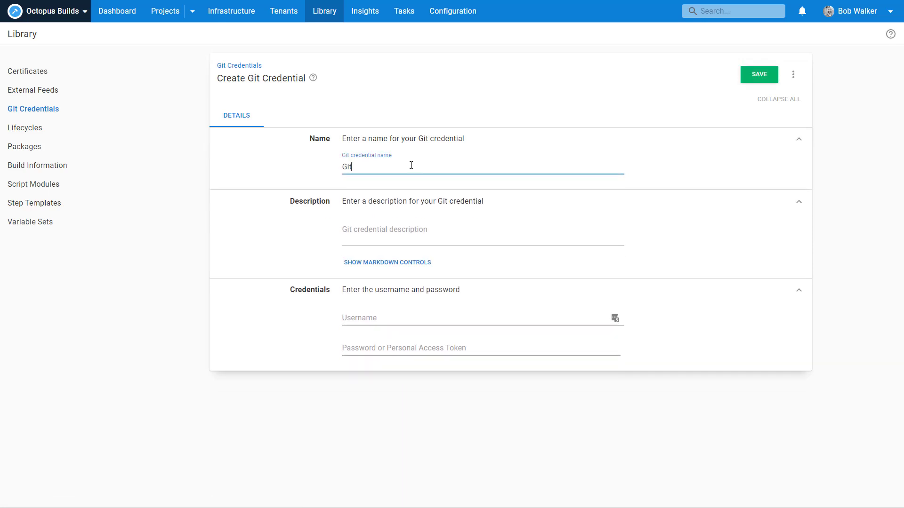
pyautogui.write('Hub Personal Access Token')
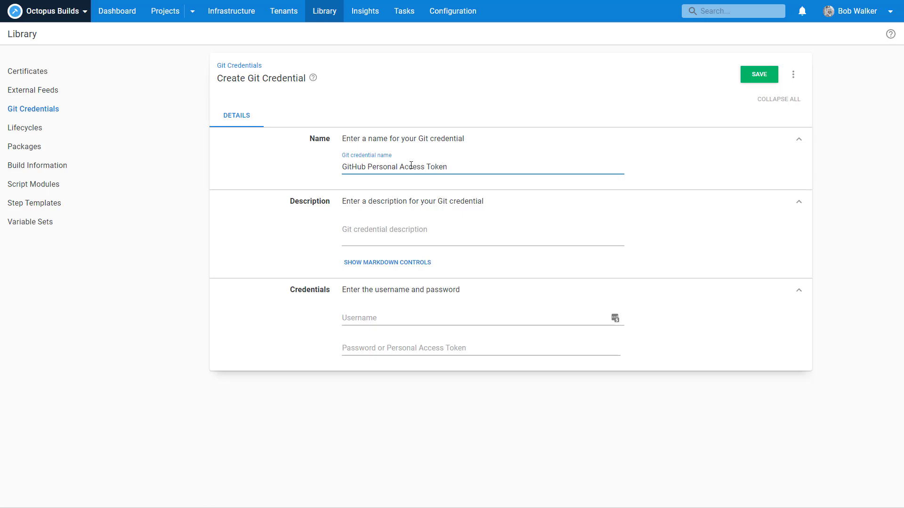
pyautogui.click(370, 236)
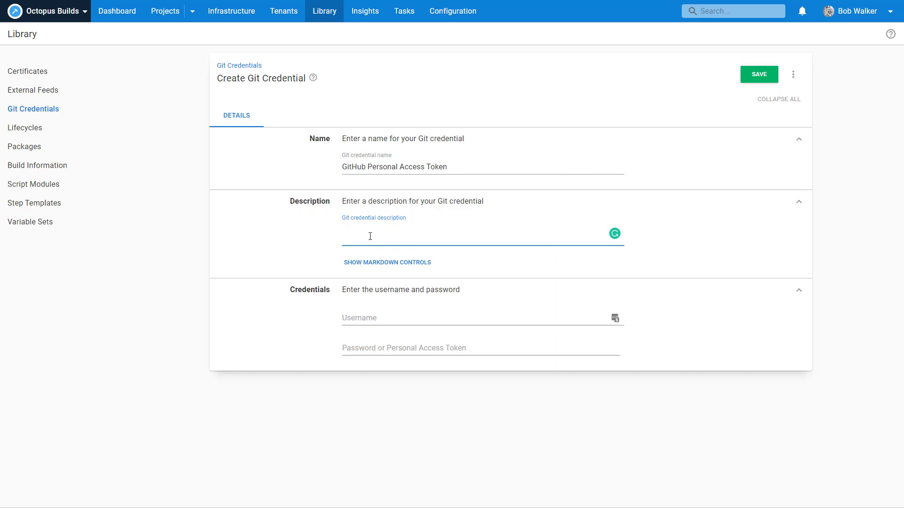
pyautogui.write('My PAT for GitHub')
# Step: Enter the GitHub username and pasted token, save the credential, and leave its actions menu unused
pyautogui.click(380, 314)
pyautogui.write('bobjw')
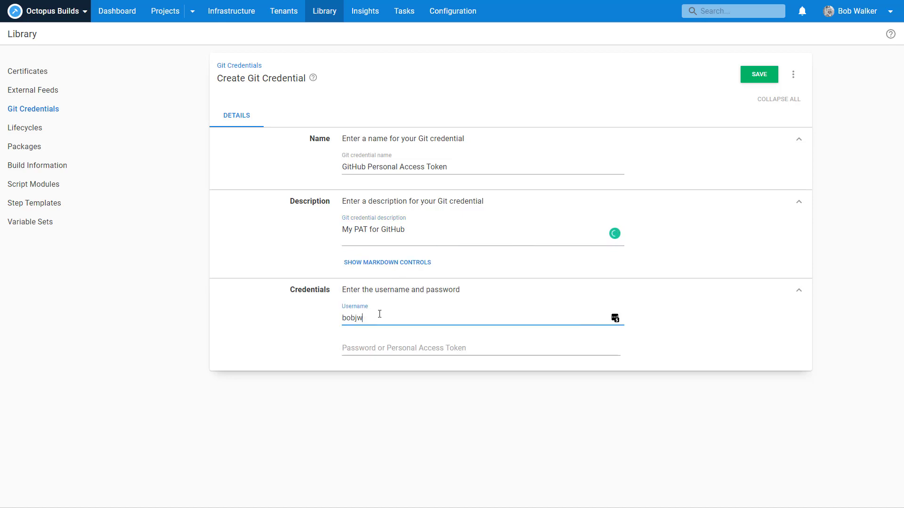
pyautogui.write('alker')
pyautogui.press('Tab')
pyautogui.hotkey('ctrl', 'v')
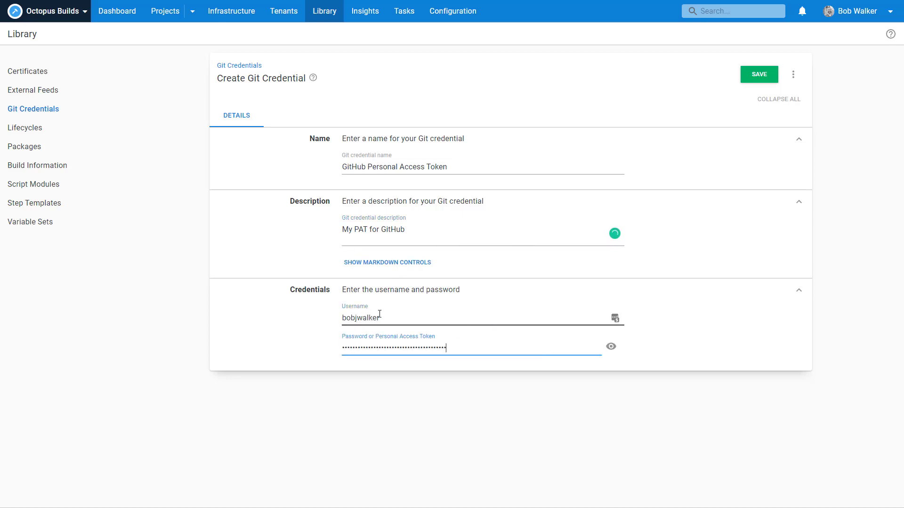
pyautogui.click(611, 349)
pyautogui.click(611, 348)
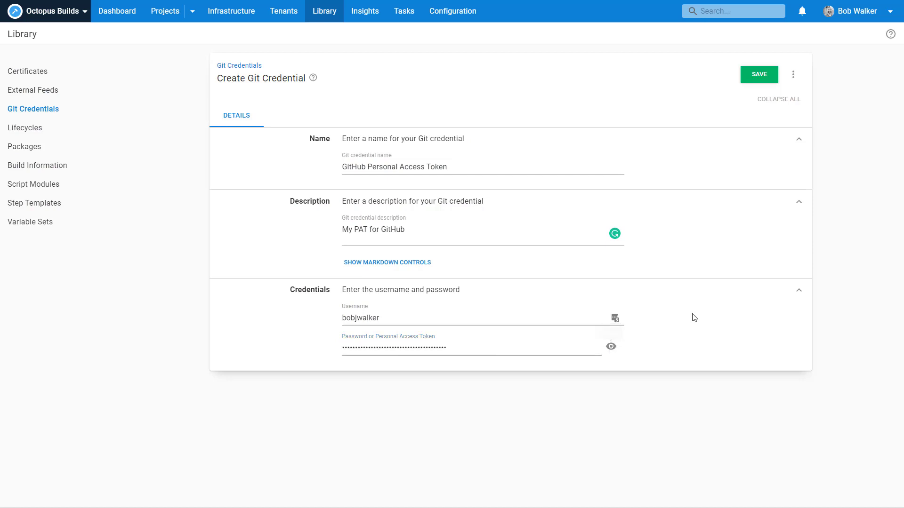
pyautogui.click(759, 75)
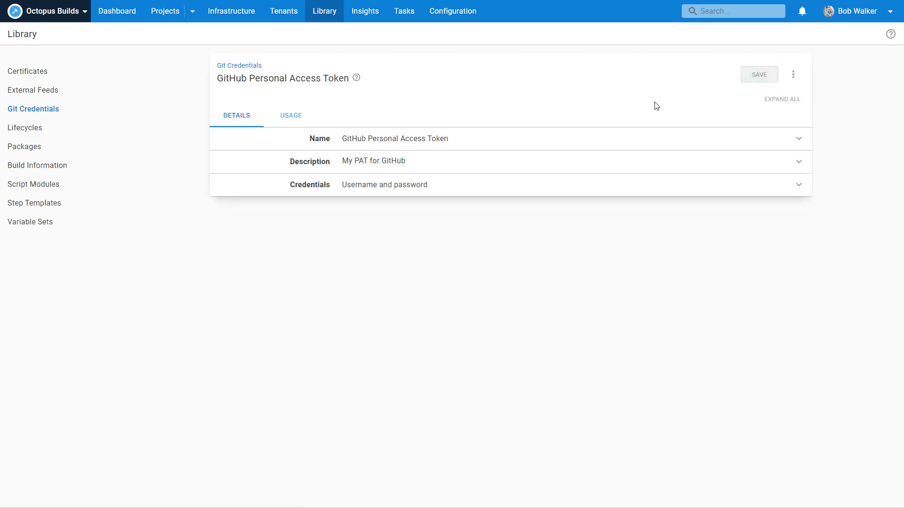
pyautogui.click(793, 77)
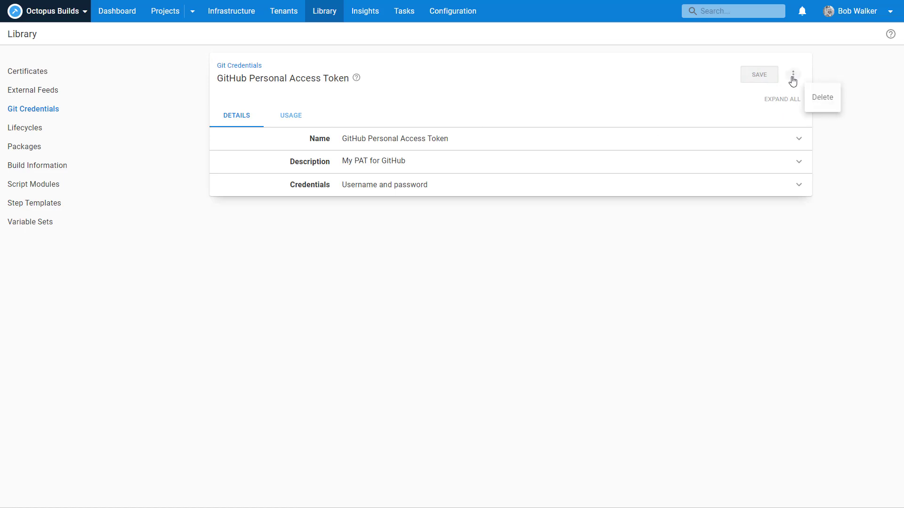
pyautogui.click(615, 96)
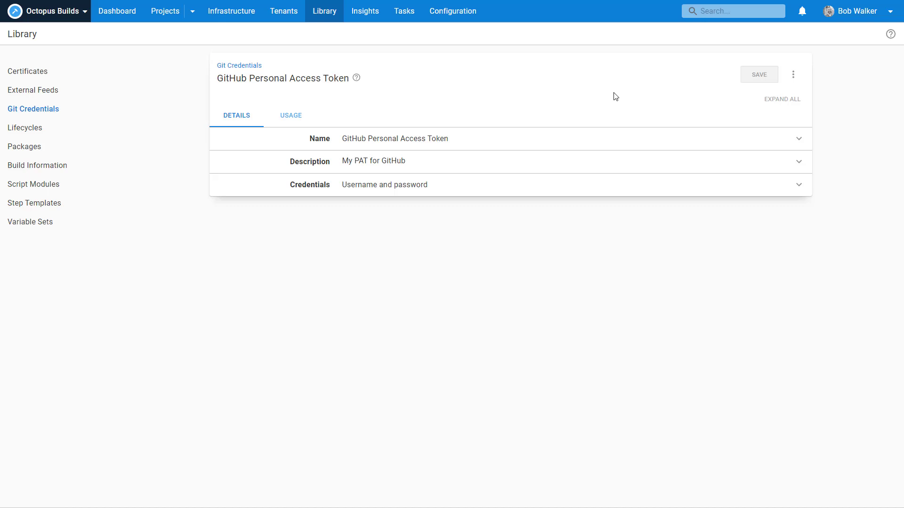
# Step: Copy the Trident repository's HTTPS clone URL from GitHub, then go back to the Octopus dashboard
pyautogui.click(126, 14)
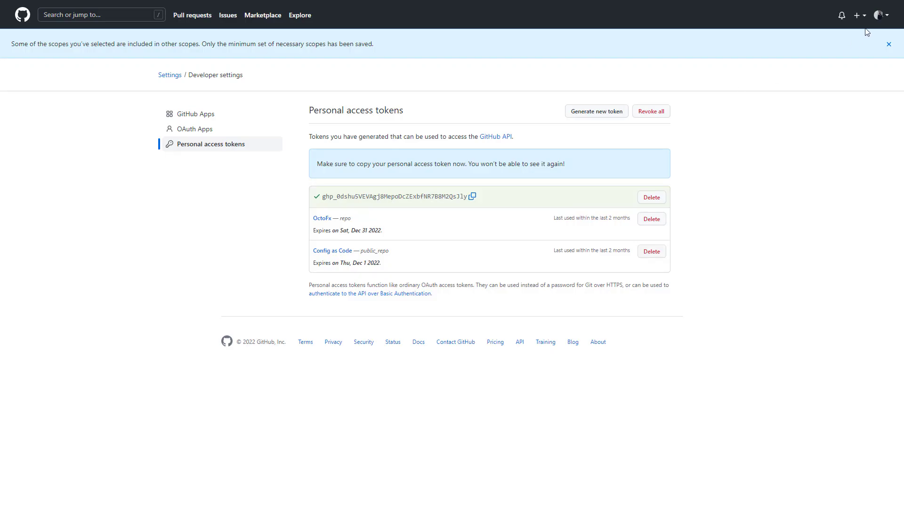
pyautogui.click(878, 19)
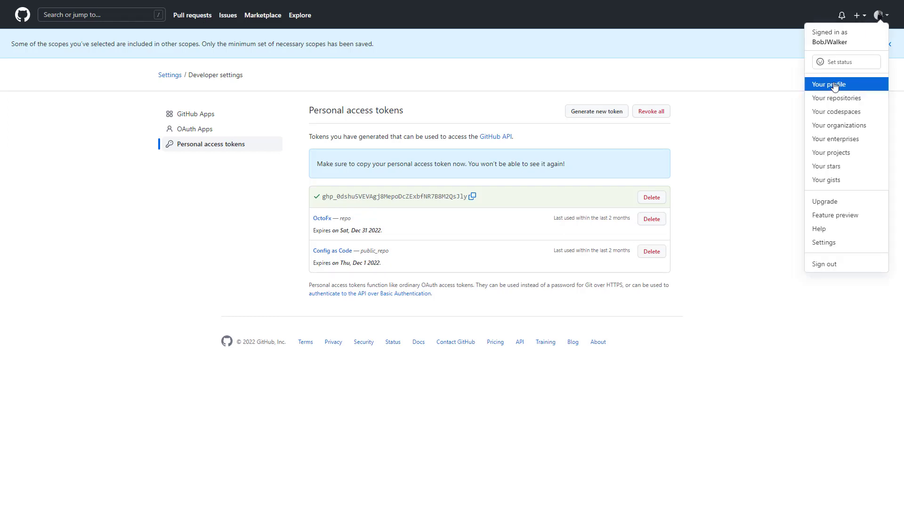
pyautogui.click(832, 103)
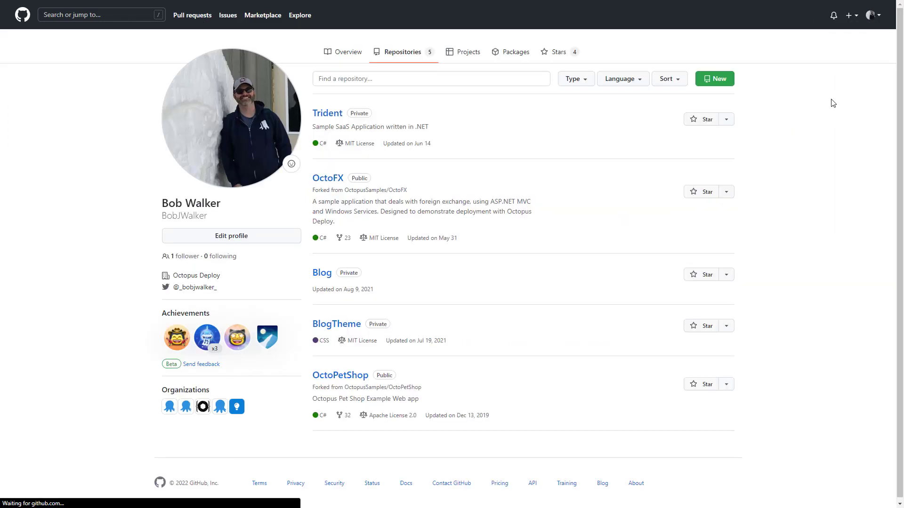
pyautogui.click(322, 112)
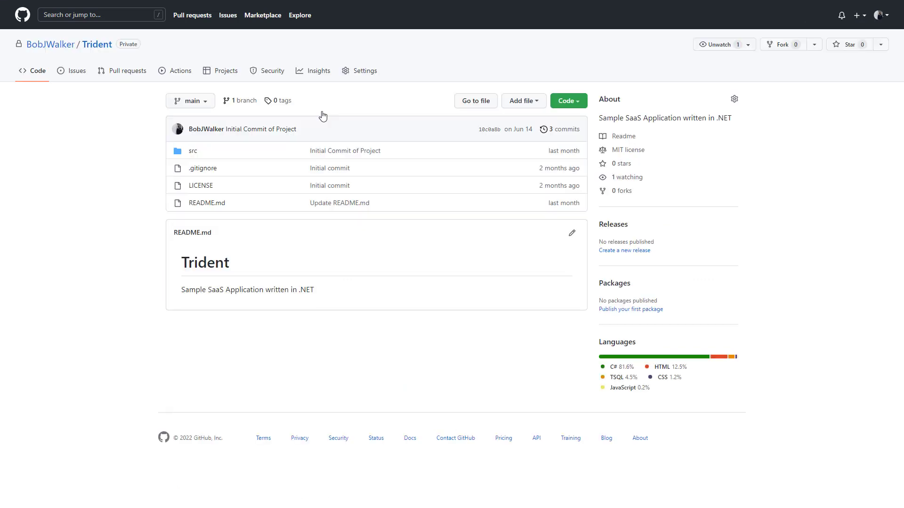
pyautogui.click(567, 101)
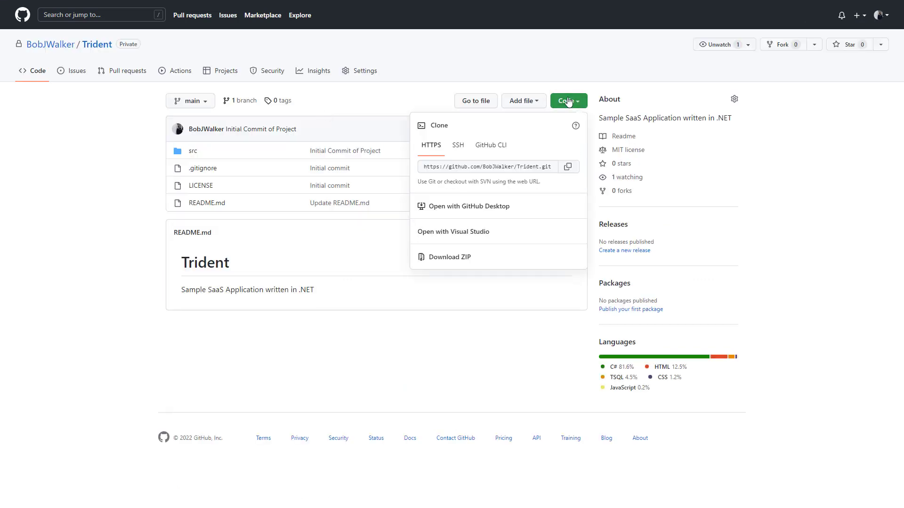
pyautogui.click(568, 166)
pyautogui.click(54, 1)
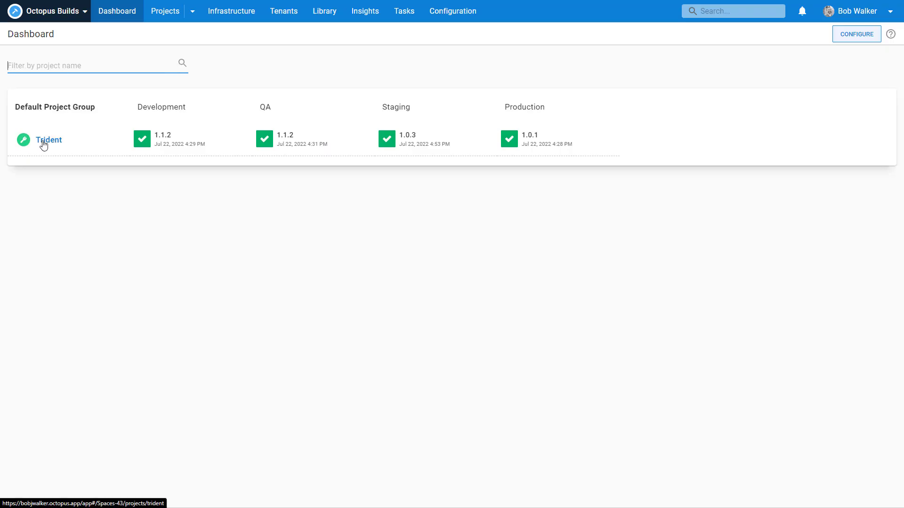
# Step: Paste the Trident clone URL into the Trident project's Version Control Git Repository URL field
pyautogui.click(43, 144)
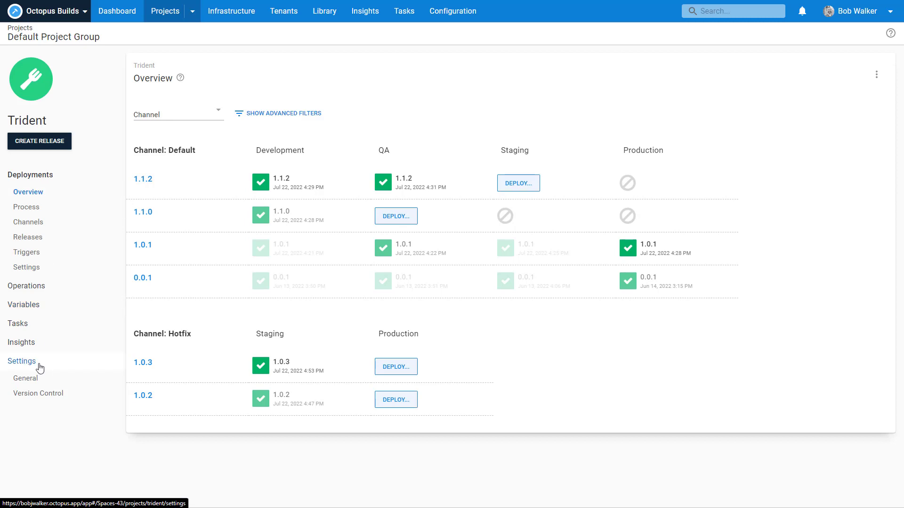
pyautogui.click(37, 397)
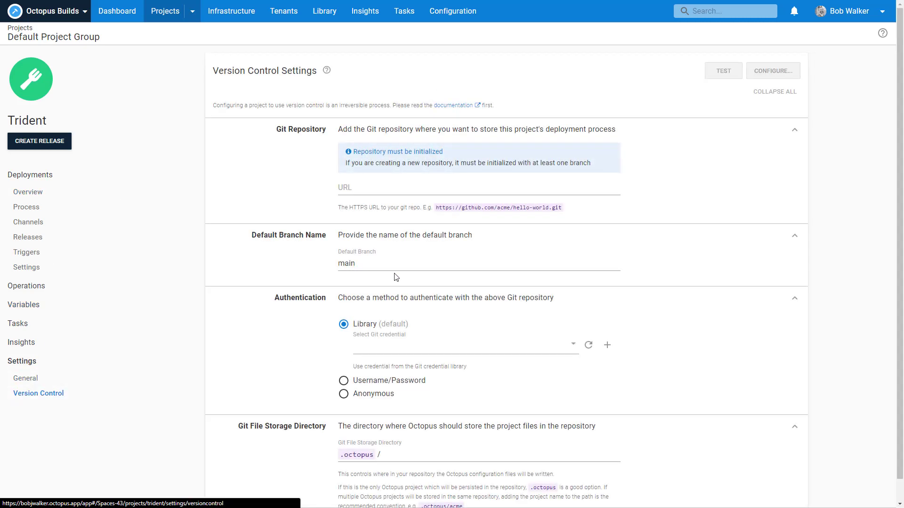
pyautogui.click(376, 189)
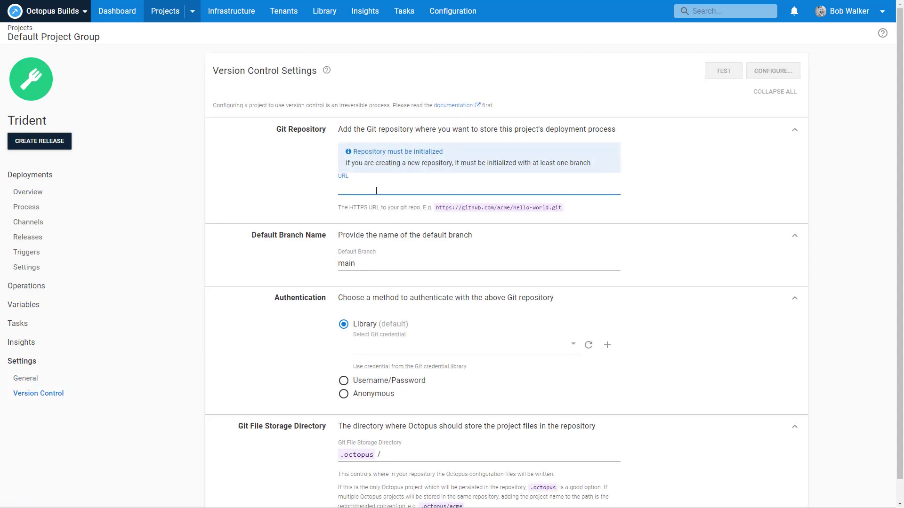
pyautogui.hotkey('ctrl', 'v')
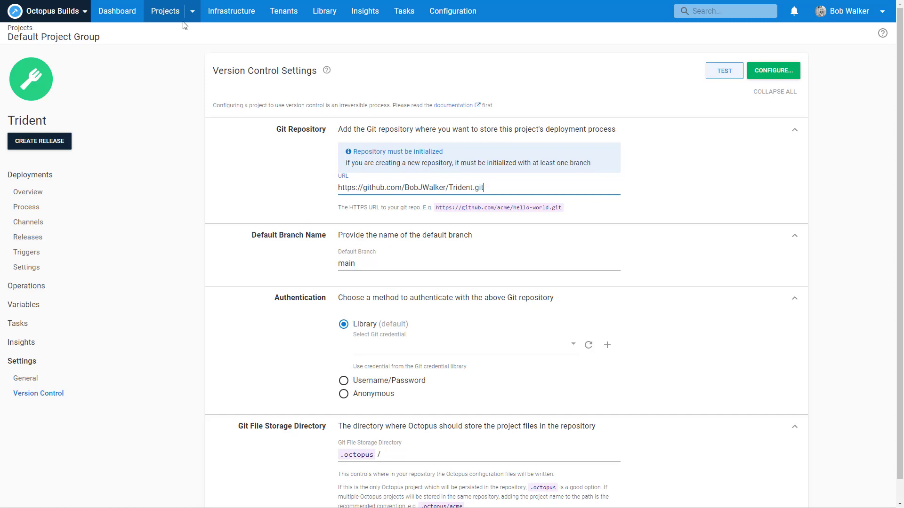
pyautogui.hotkey('ctrl', 'Tab')
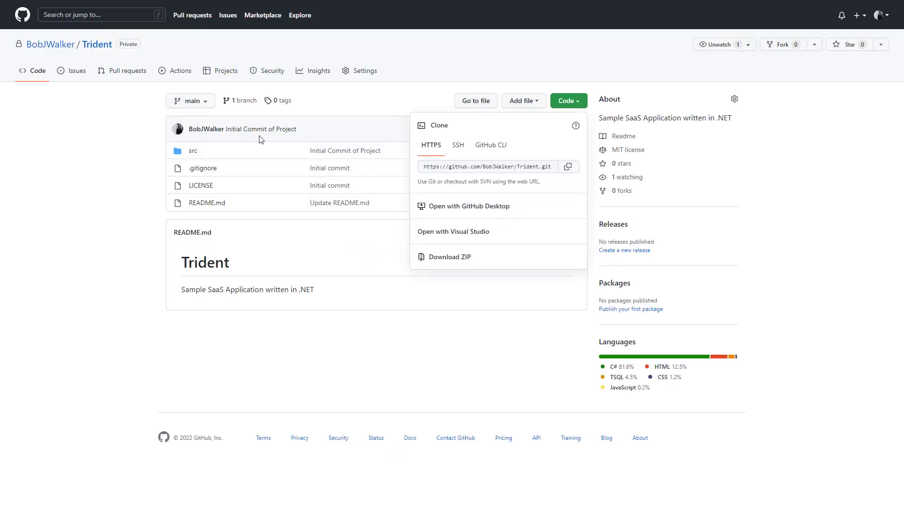
pyautogui.click(108, 202)
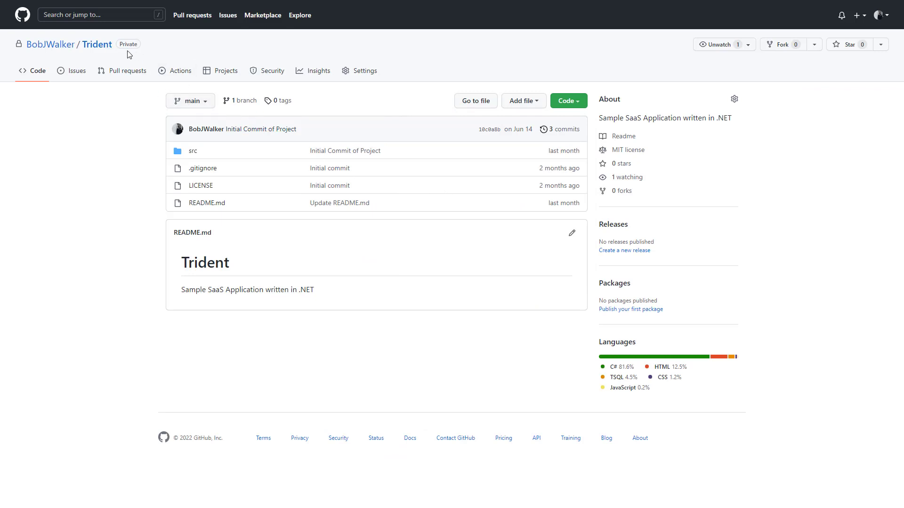
pyautogui.hotkey('ctrl', 'shift', 'Tab')
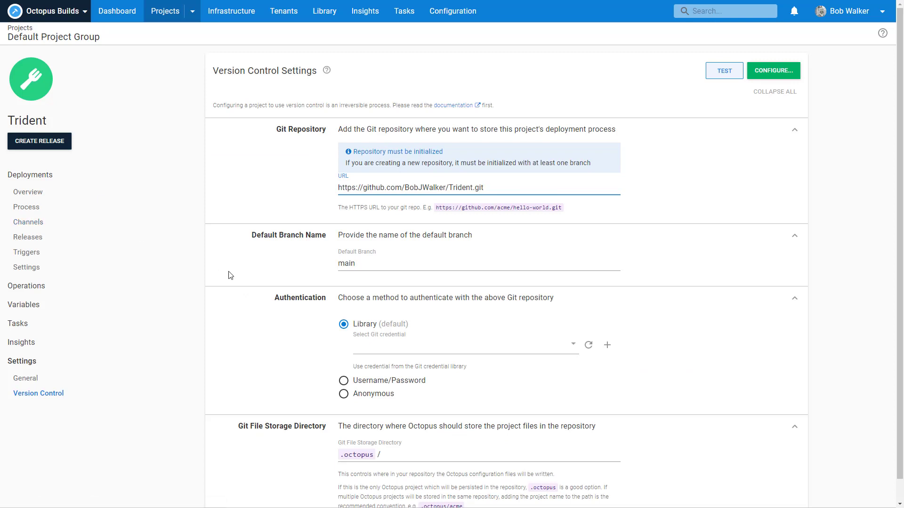
# Step: Select the GitHub Personal Access Token credential; try WebUI and Database subfolders but keep .octopus
pyautogui.click(400, 349)
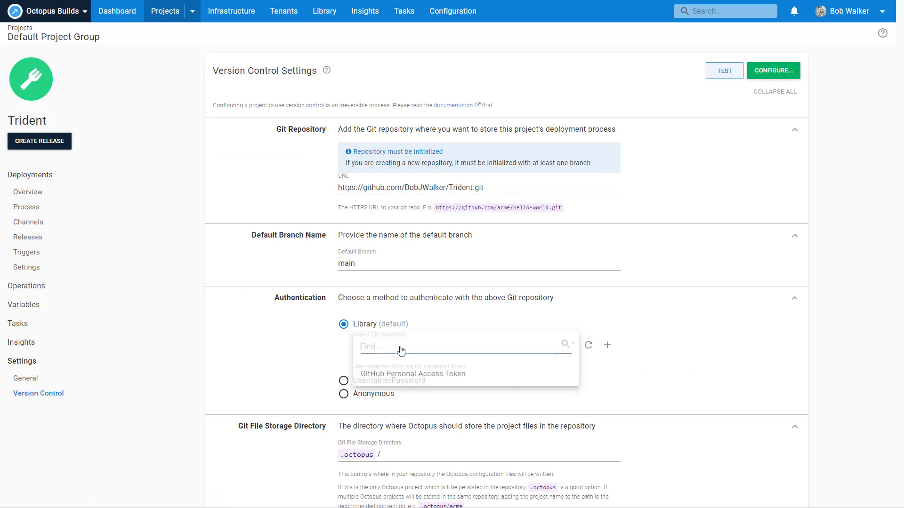
pyautogui.click(395, 378)
pyautogui.scroll(-1, 630, 383)
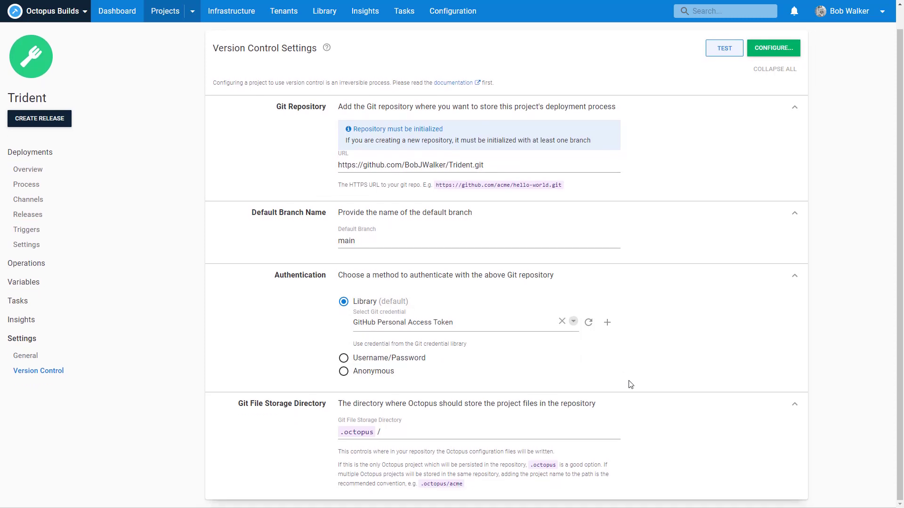
pyautogui.click(386, 431)
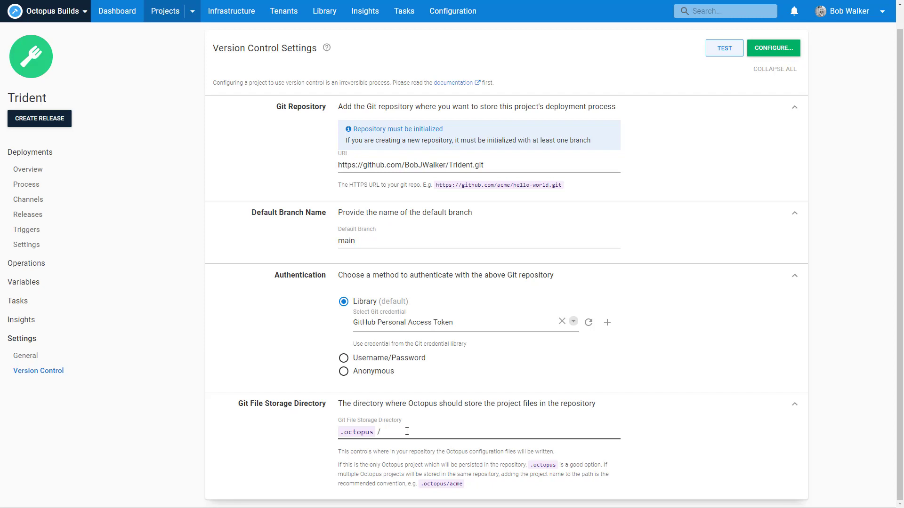
pyautogui.click(406, 431)
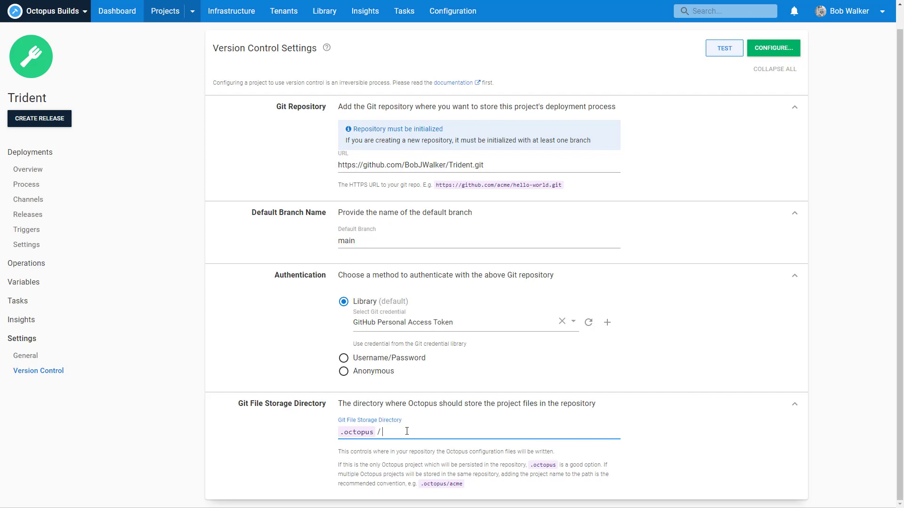
pyautogui.write('WebUI')
pyautogui.press('BackSpace')
pyautogui.press('BackSpace')
pyautogui.press('BackSpace')
pyautogui.press('BackSpace')
pyautogui.press('BackSpace')
pyautogui.write('Database')
pyautogui.press('BackSpace')
pyautogui.press('BackSpace')
pyautogui.press('BackSpace')
pyautogui.press('BackSpace')
pyautogui.press('BackSpace')
pyautogui.press('BackSpace')
pyautogui.press('BackSpace')
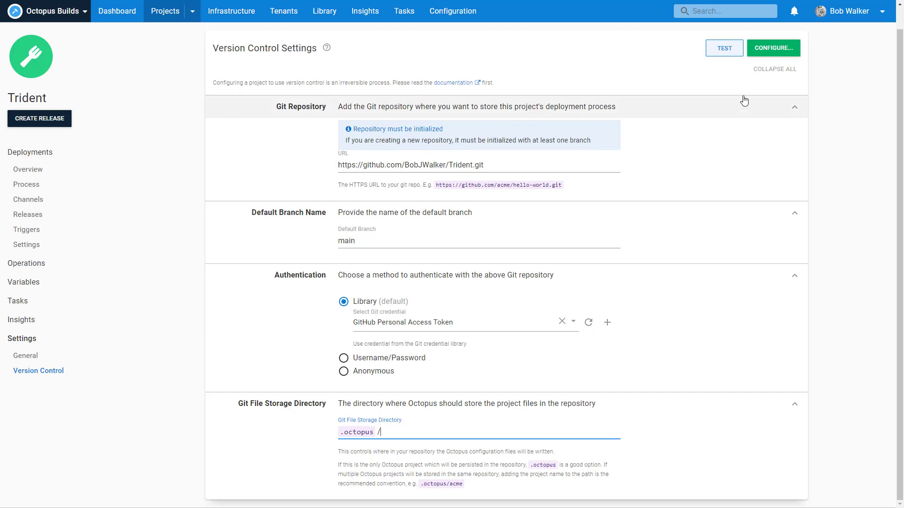
# Step: Test the Trident version control settings successfully and review the cannot-be-undone conversion warning
pyautogui.click(727, 51)
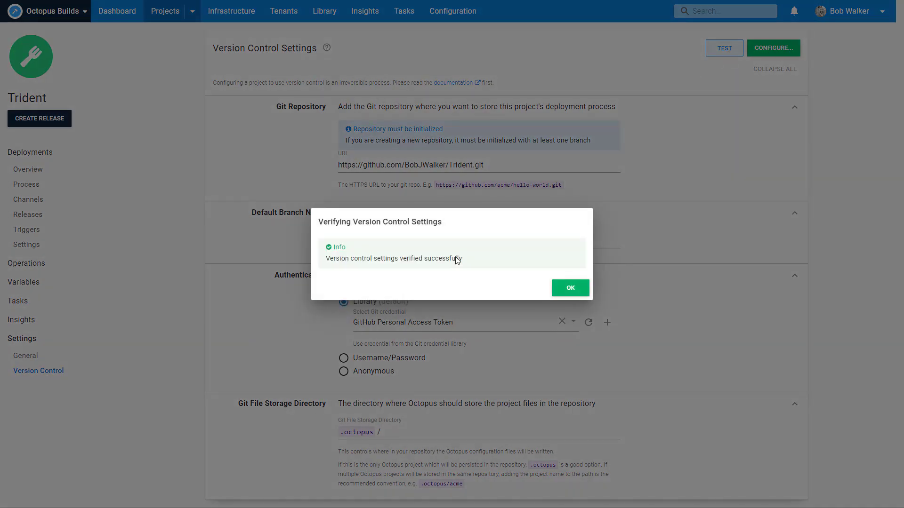
pyautogui.click(567, 288)
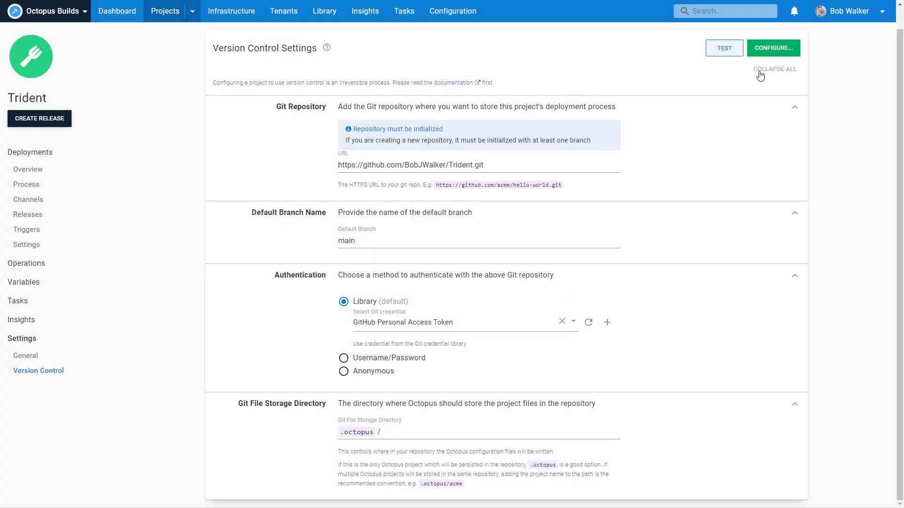
pyautogui.click(772, 49)
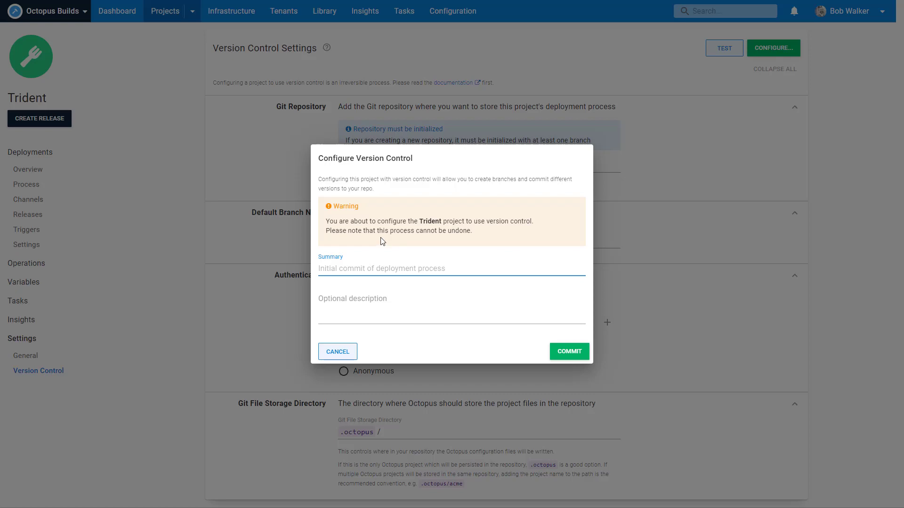
pyautogui.moveTo(470, 230); pyautogui.dragTo(328, 234)
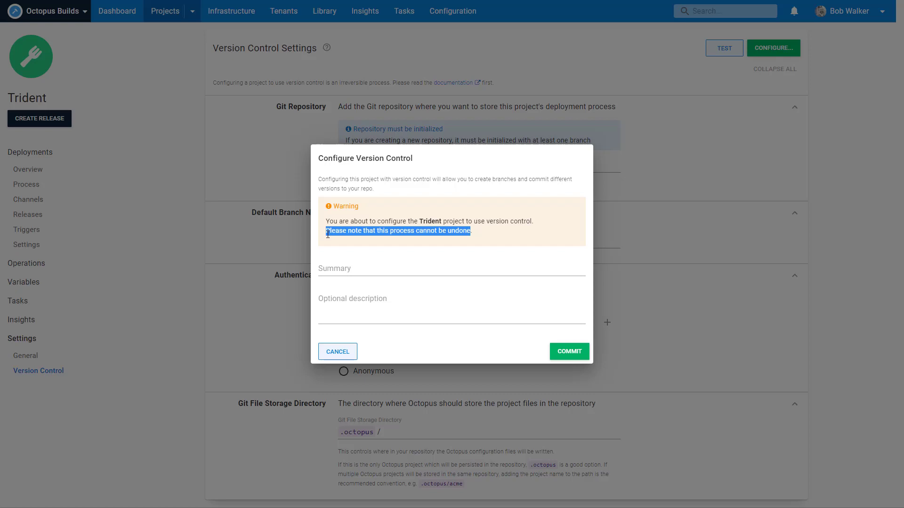
# Step: Commit the conversion with summary 'Configure Trident Project to use CaC in Octopus'
pyautogui.click(324, 266)
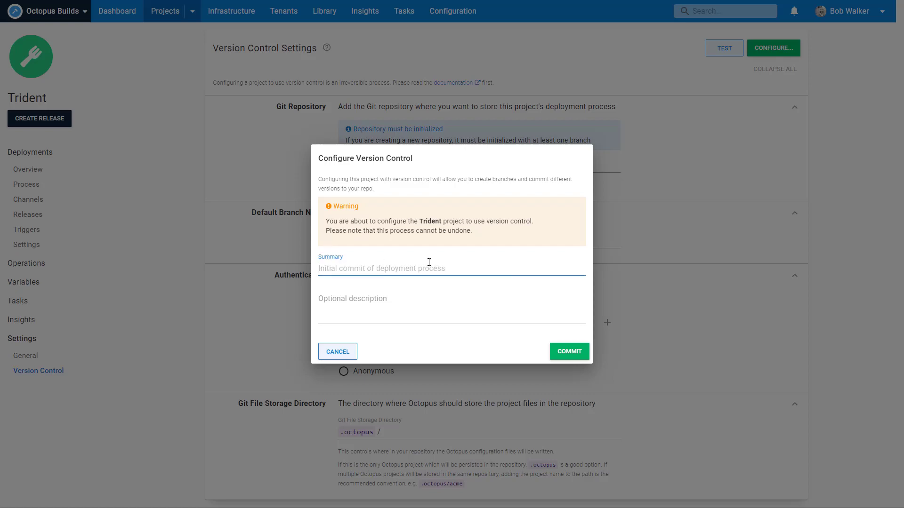
pyautogui.write('Convert ')
pyautogui.write('Trident Proje')
pyautogui.write('ct to use')
pyautogui.press('Home')
pyautogui.press('Delete')
pyautogui.press('Delete')
pyautogui.press('Delete')
pyautogui.press('Delete')
pyautogui.press('Delete')
pyautogui.write('Configure')
pyautogui.press('Delete')
pyautogui.press('End')
pyautogui.write('Ca')
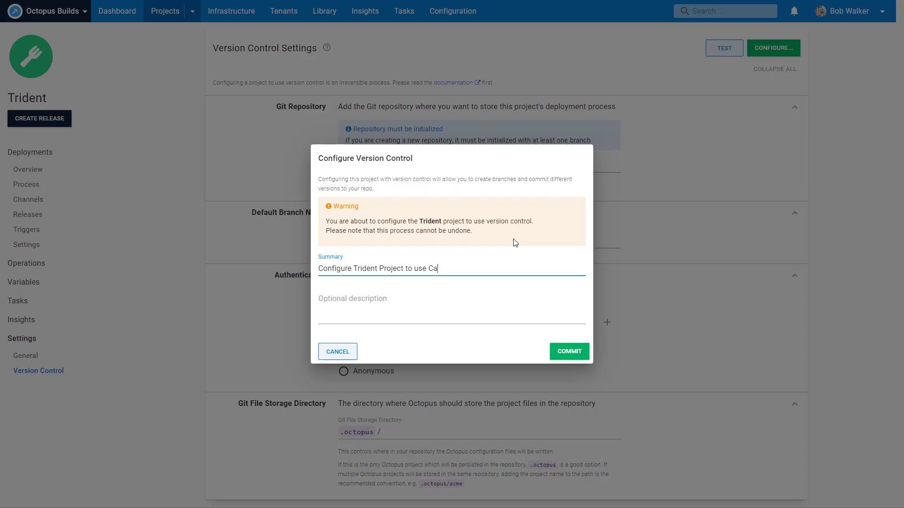
pyautogui.write('C in Octopus')
pyautogui.click(571, 354)
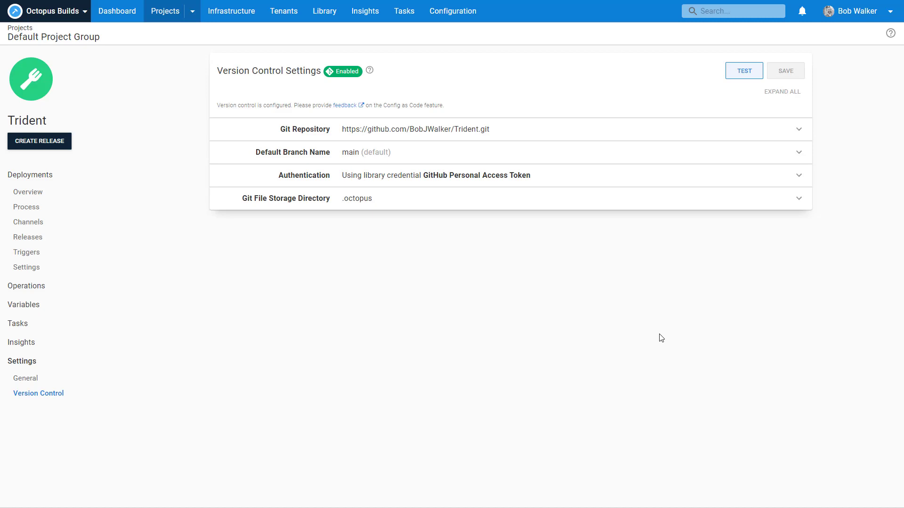
# Step: Browse the Trident process's branches, tags and commits in the git reference picker, then start a release
pyautogui.click(38, 209)
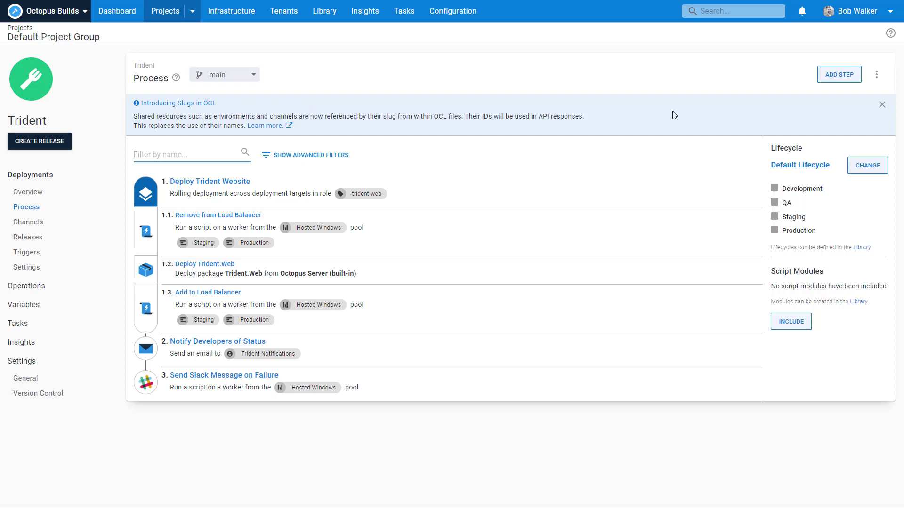
pyautogui.click(881, 105)
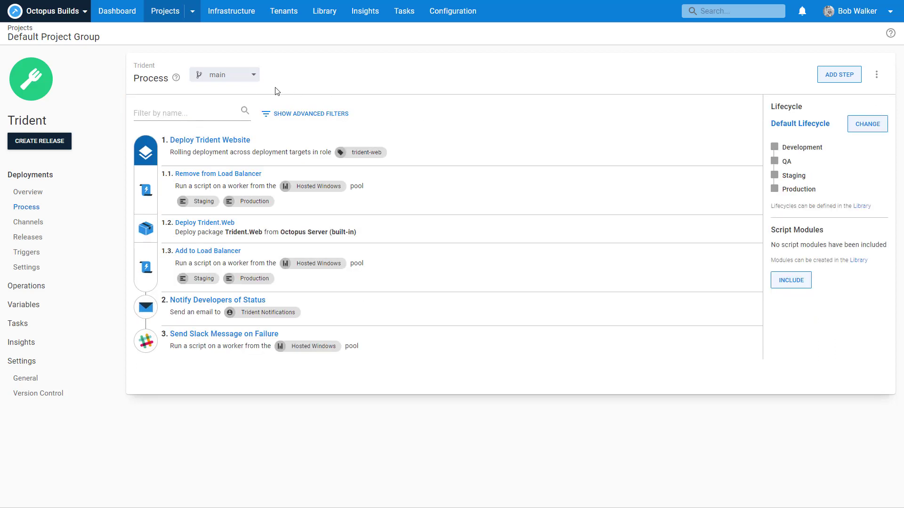
pyautogui.click(240, 82)
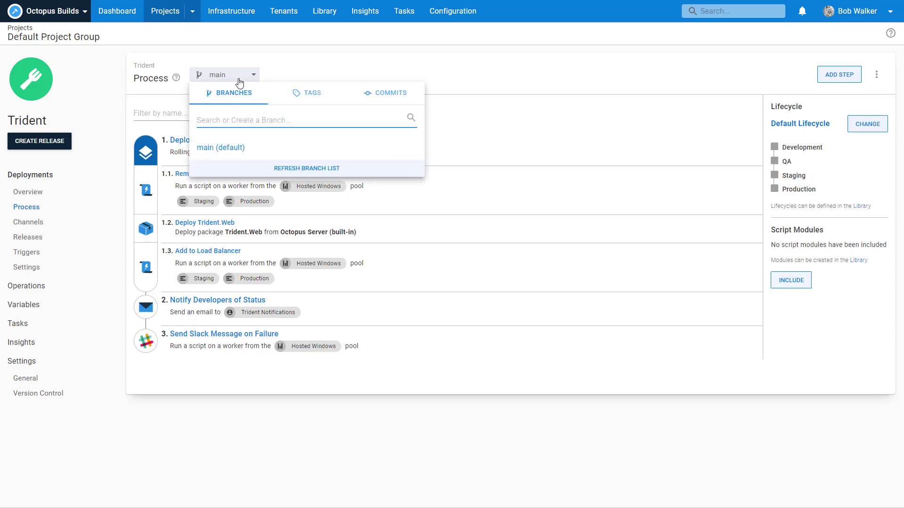
pyautogui.click(377, 98)
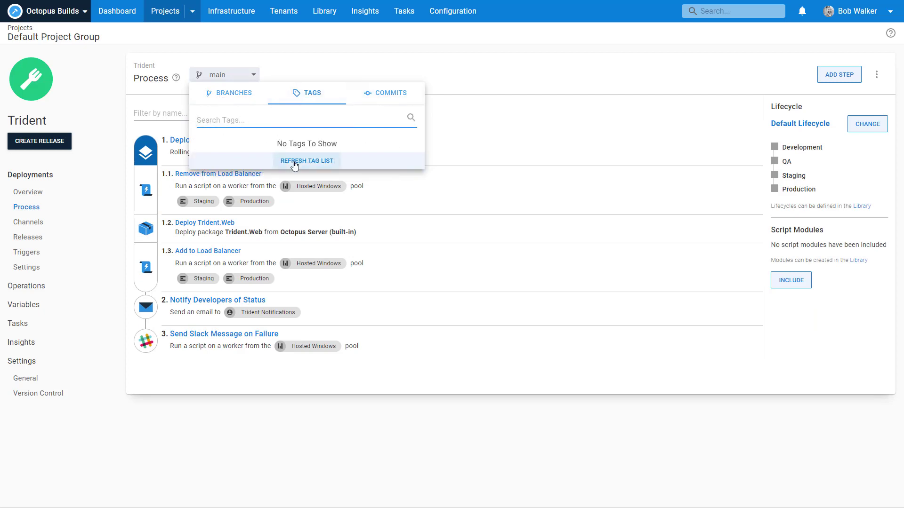
pyautogui.click(407, 96)
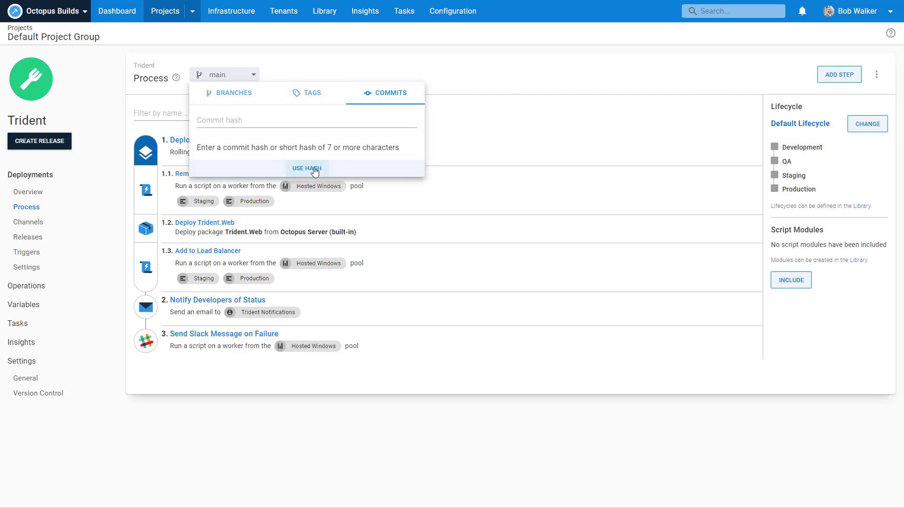
pyautogui.click(212, 93)
pyautogui.click(321, 70)
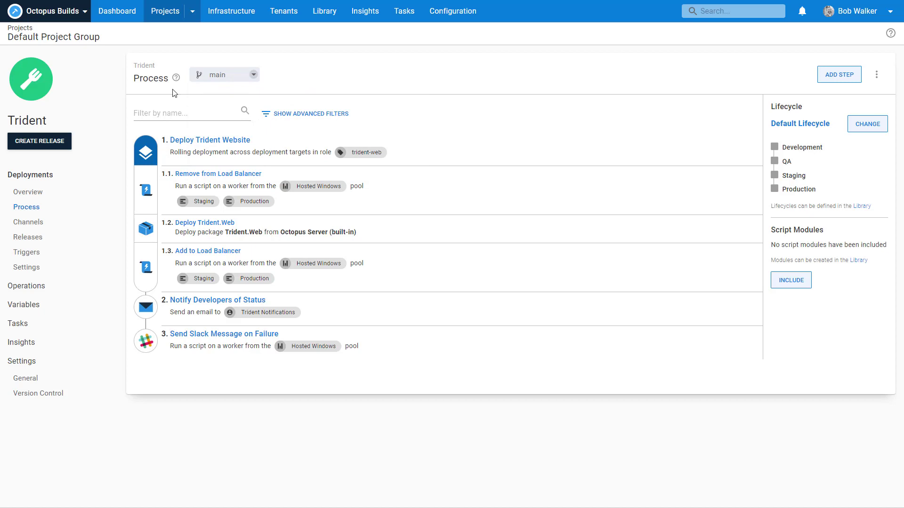
pyautogui.click(37, 143)
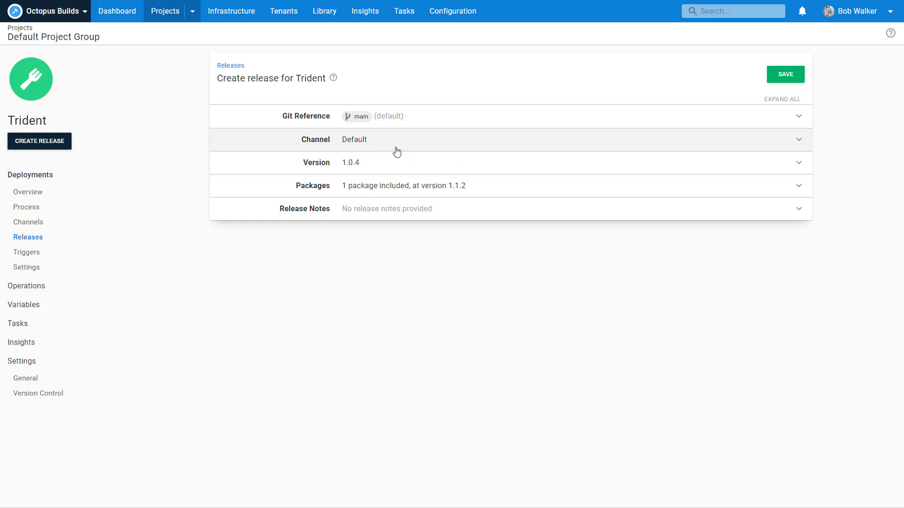
# Step: Change the release version from 1.0.4 to 1.1.3 and save the release
pyautogui.click(390, 171)
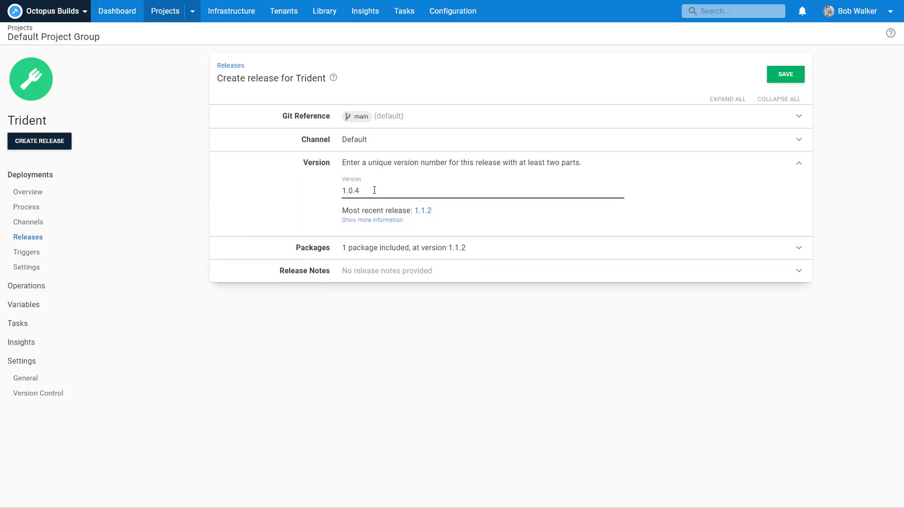
pyautogui.moveTo(373, 189); pyautogui.dragTo(307, 190)
pyautogui.write('1.1.3')
pyautogui.press('Return')
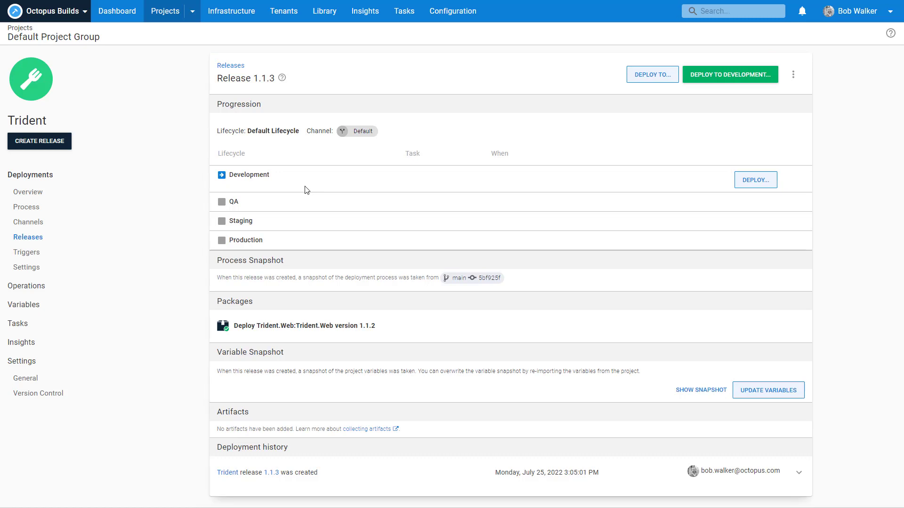
# Step: Check the Git Reference branch list without changing it, then return to the Trident process page
pyautogui.hotkey('alt', 'Left')
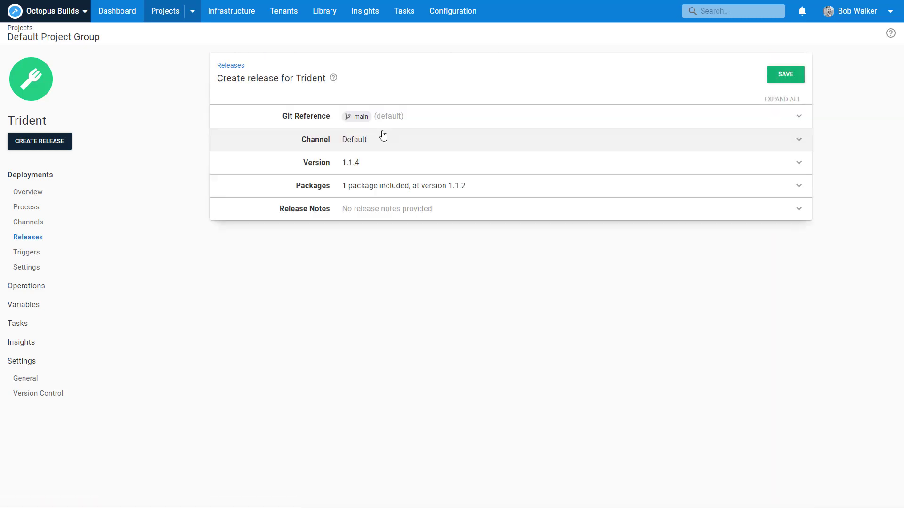
pyautogui.click(432, 122)
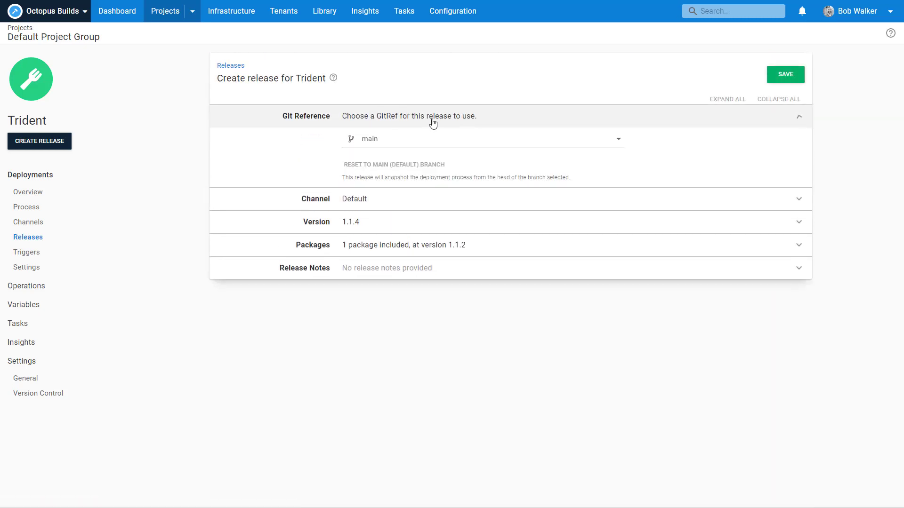
pyautogui.click(396, 140)
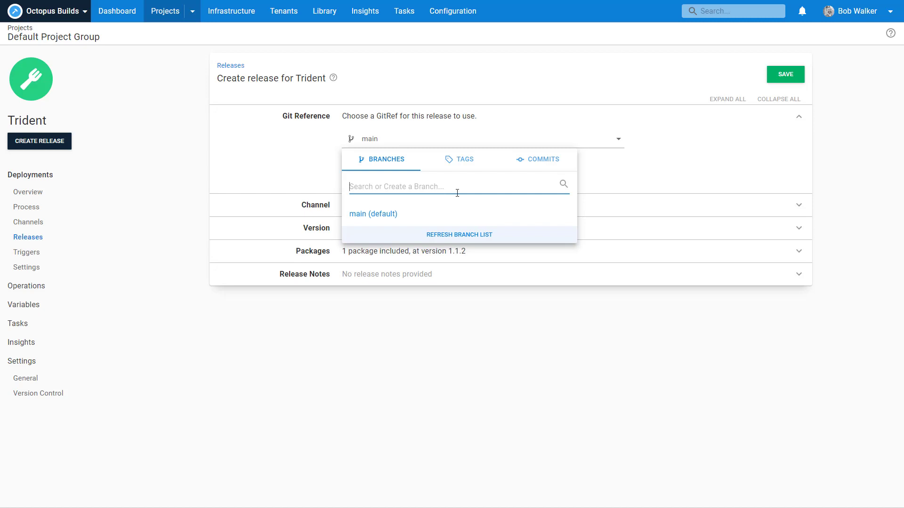
pyautogui.click(711, 176)
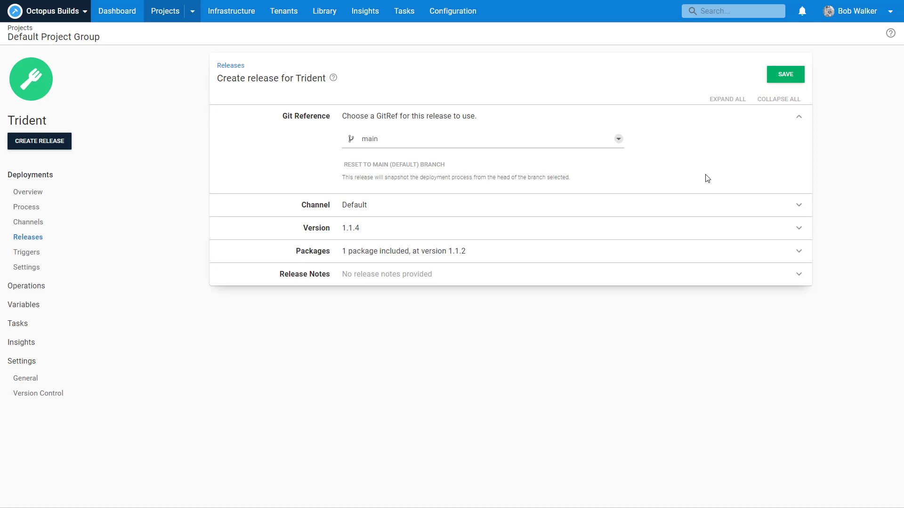
pyautogui.press('F5')
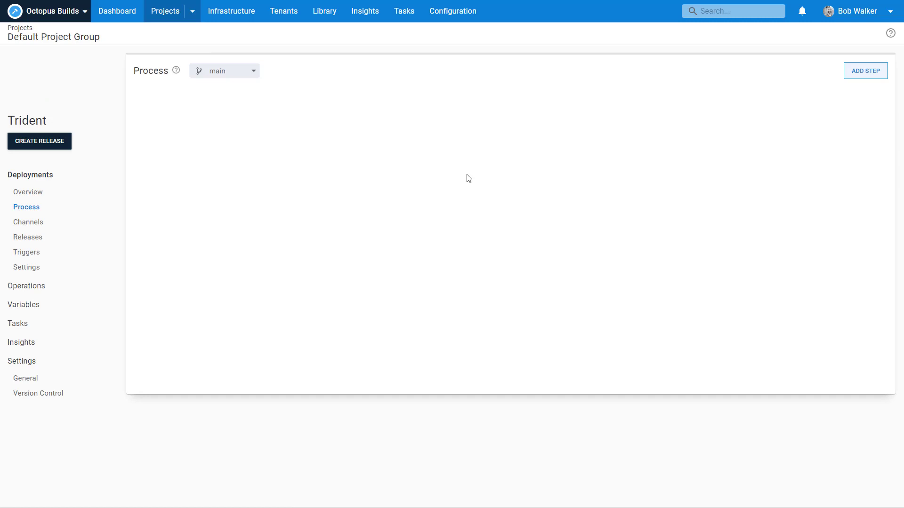
# Step: From the Trident overview, deploy release 1.1.3 to Development
pyautogui.click(38, 193)
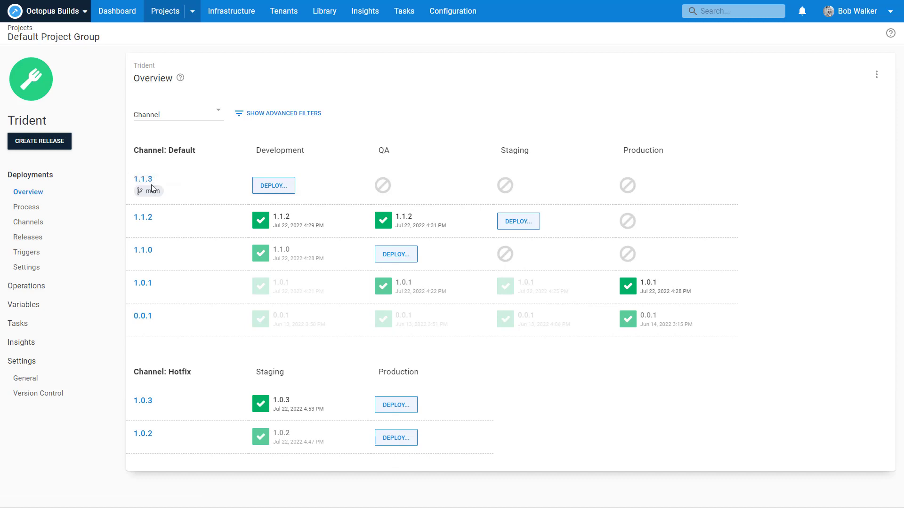
pyautogui.click(269, 187)
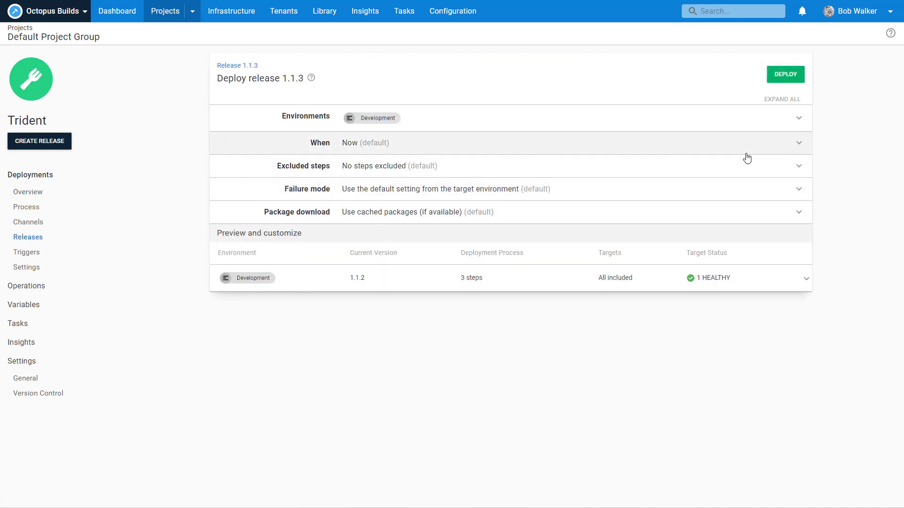
pyautogui.click(785, 75)
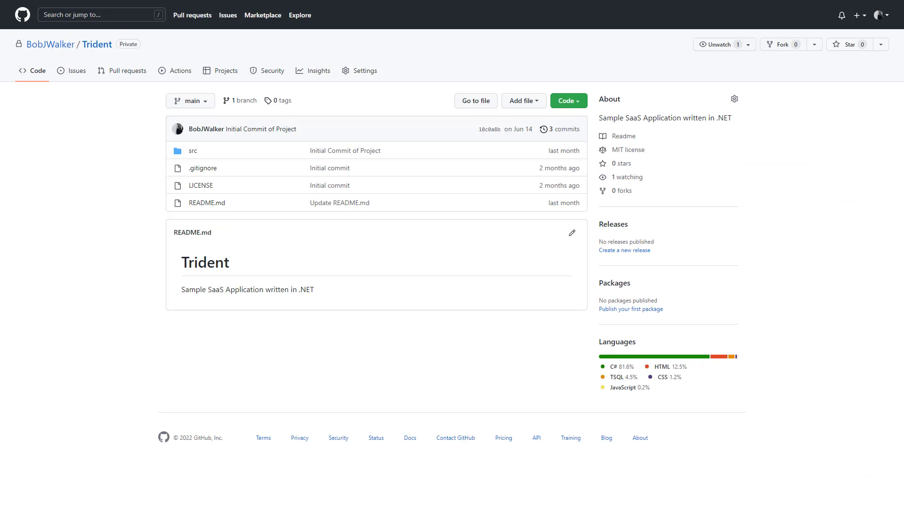
# Step: In .octopus/deployment_process.ocl on GitHub, change MaxParallelism from 1 to 2
pyautogui.press('F5')
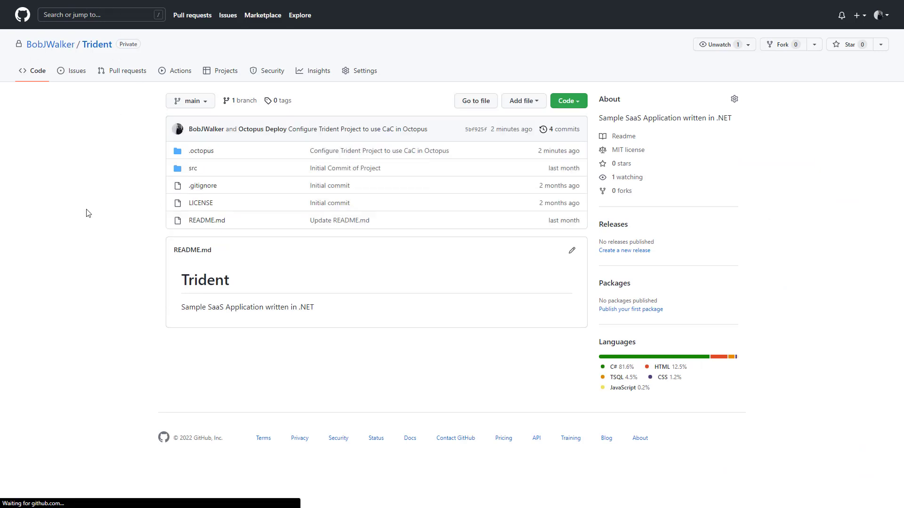
pyautogui.click(208, 158)
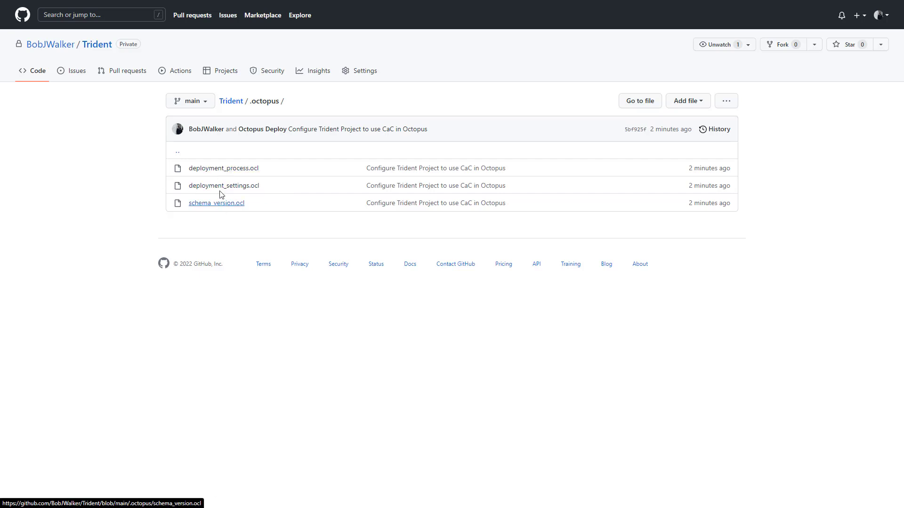
pyautogui.click(225, 172)
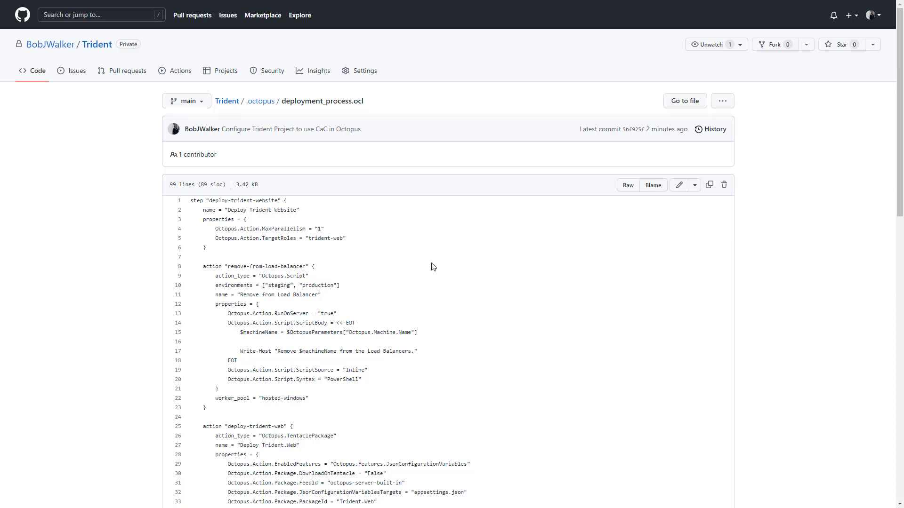
pyautogui.scroll(-2, 430, 264)
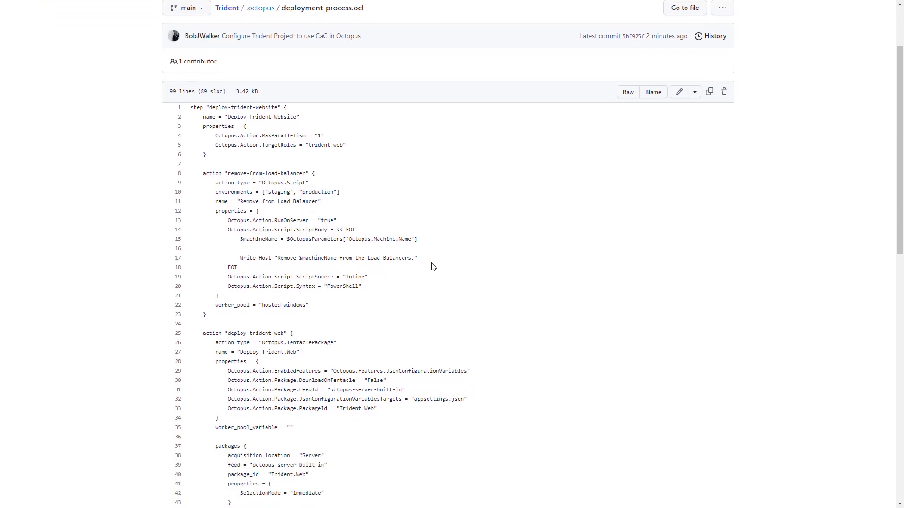
pyautogui.click(677, 94)
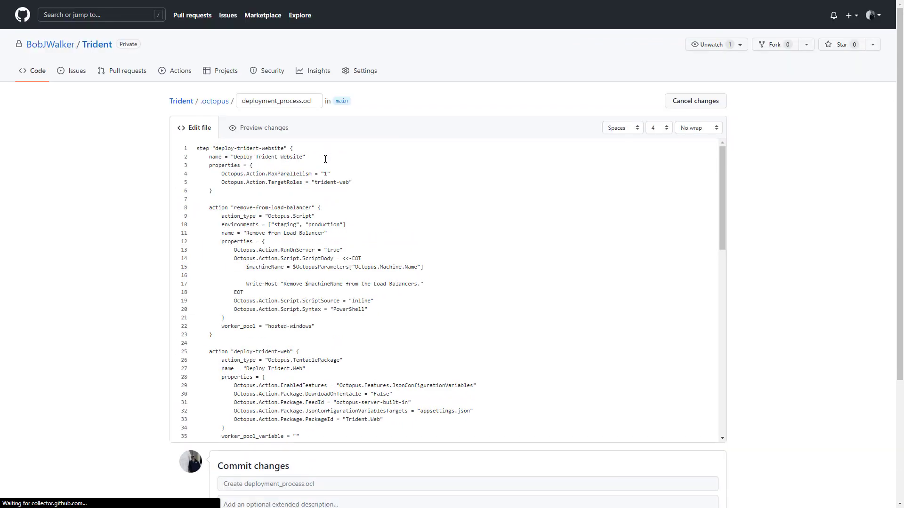
pyautogui.click(326, 175)
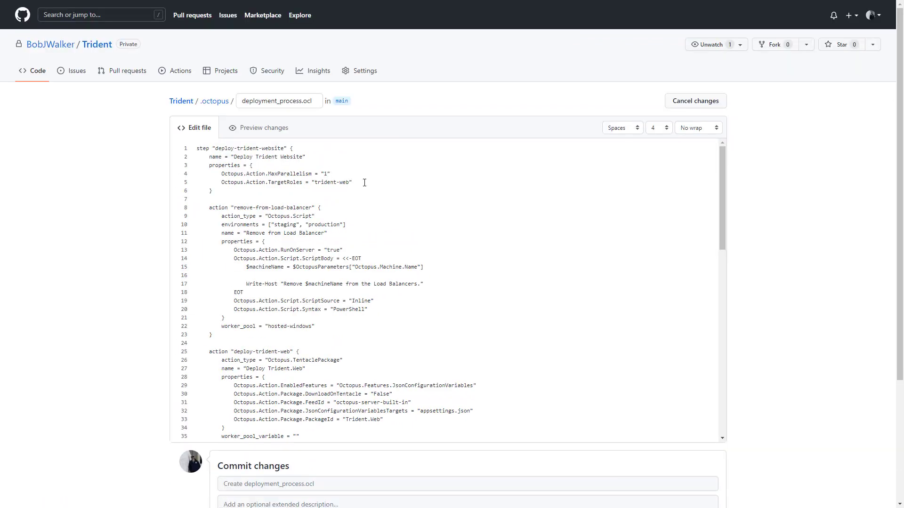
pyautogui.press('BackSpace')
pyautogui.write('2')
# Step: Commit the edit directly to main with message 'Updated max parallelism to 2'
pyautogui.click(260, 482)
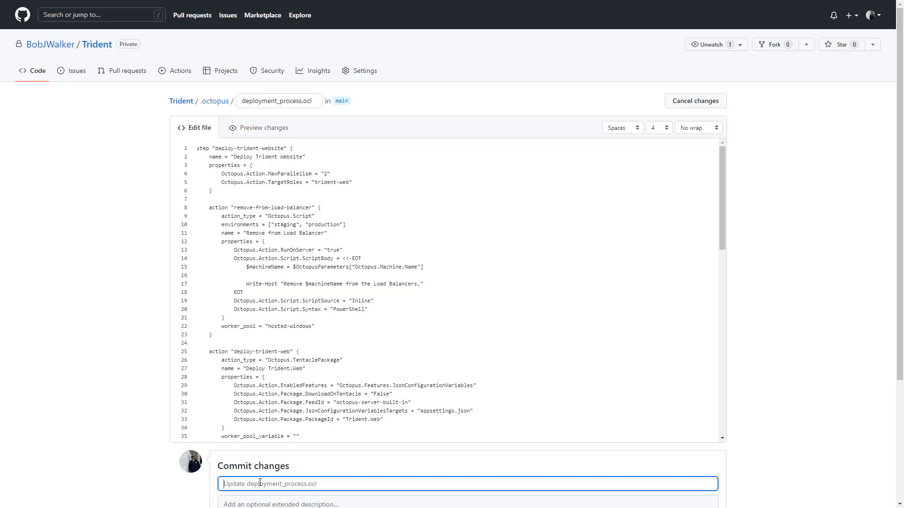
pyautogui.write('Updated max parallelism to 2')
pyautogui.scroll(-5, 117, 437)
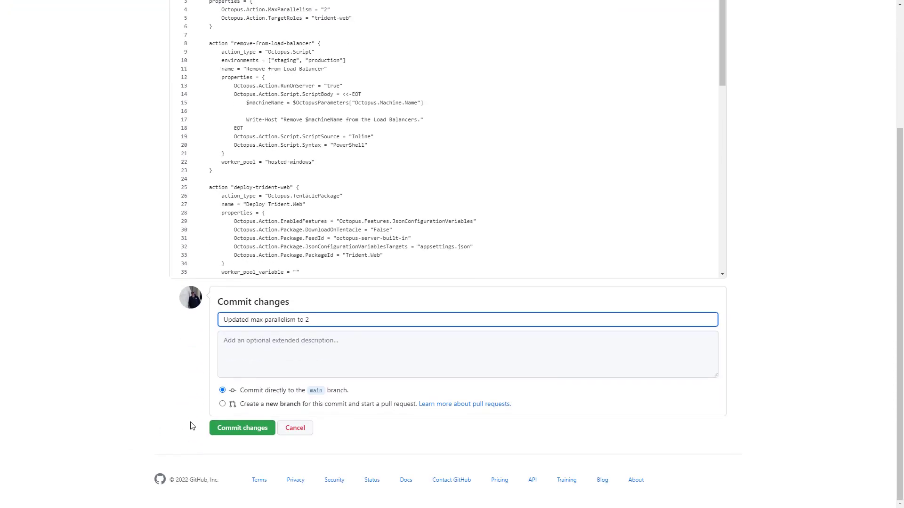
pyautogui.click(228, 432)
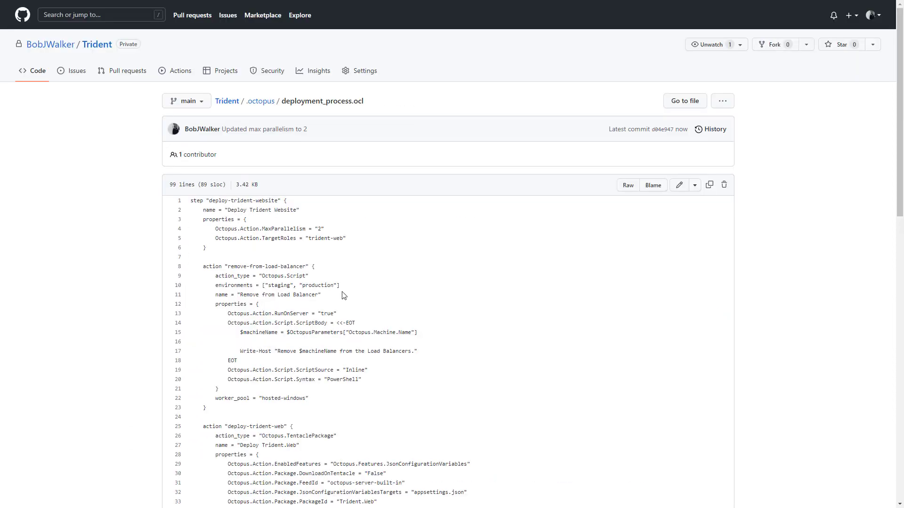
pyautogui.hotkey('ctrl', 'Tab')
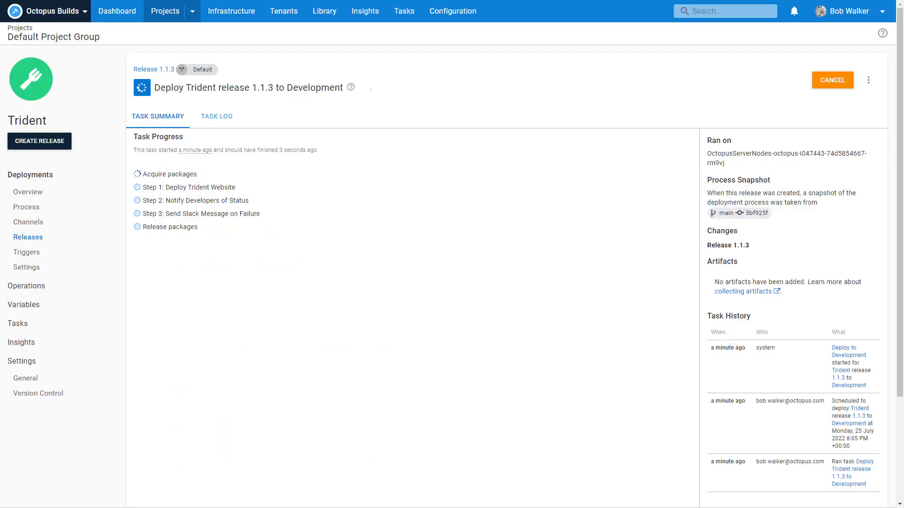
# Step: Go to the Trident process via Overview and open step 1, Deploy Trident Website
pyautogui.click(35, 193)
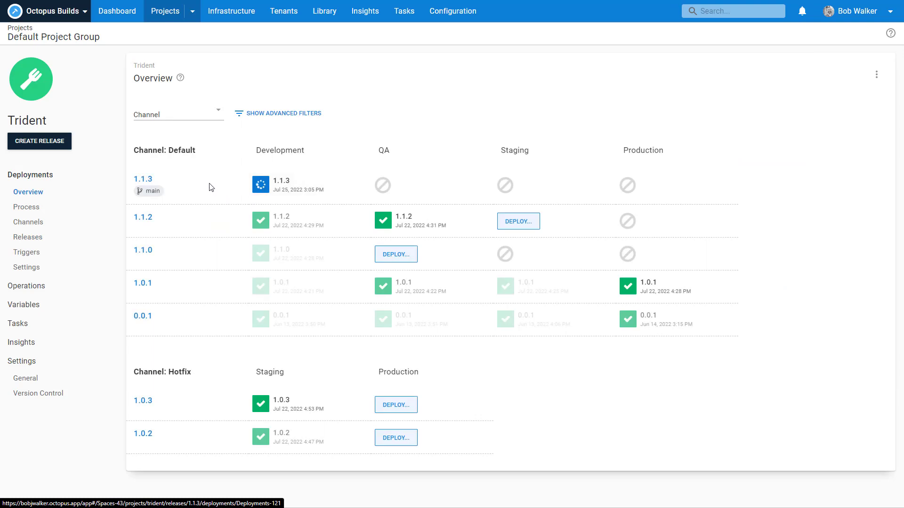
pyautogui.click(29, 207)
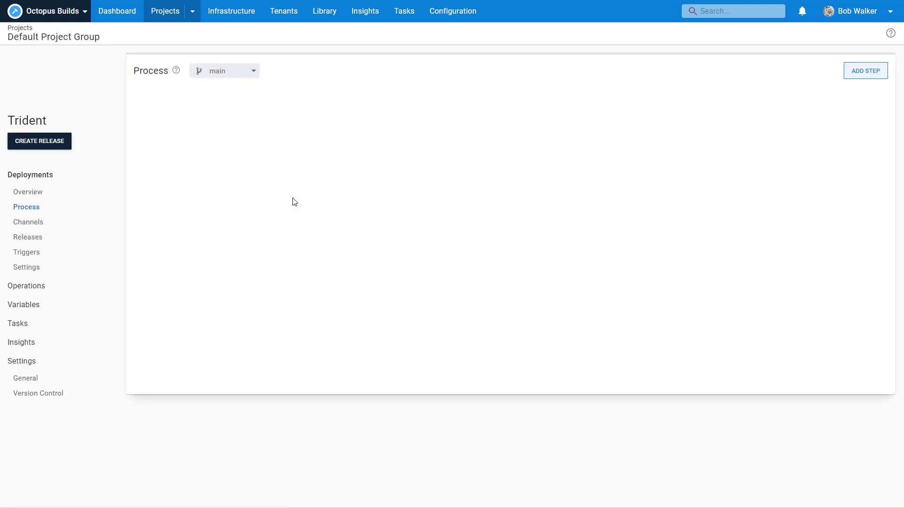
pyautogui.click(243, 163)
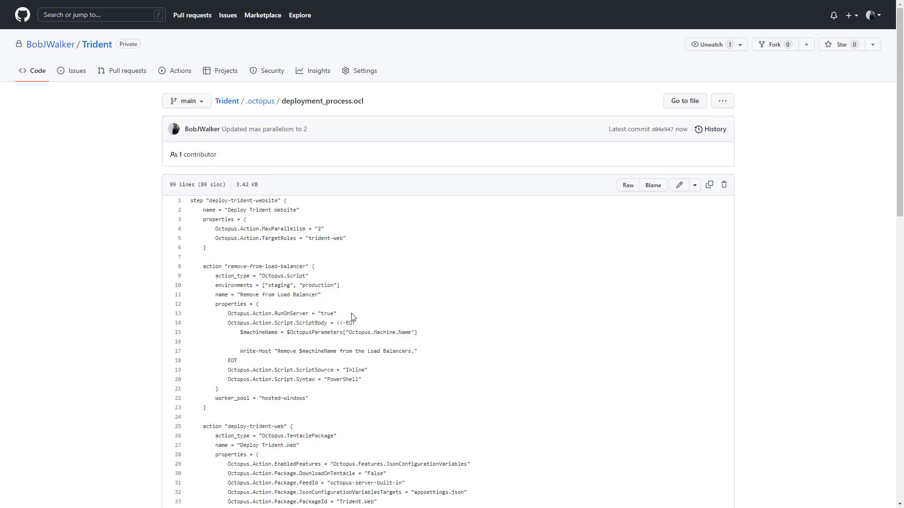
# Step: Edit deployment_process.ocl on main, setting MaxParallelism to 1, and commit as 'Going back to 1'
pyautogui.scroll(-13, 368, 313)
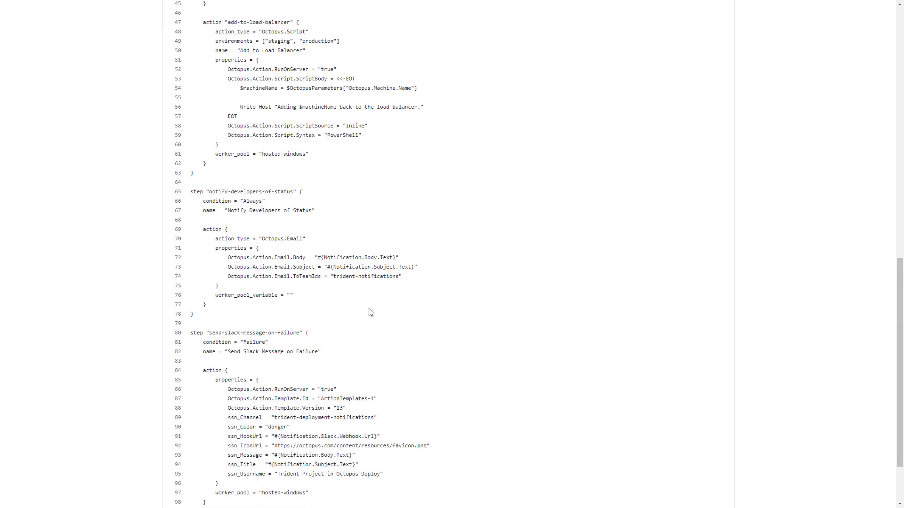
pyautogui.scroll(-3, 369, 312)
pyautogui.scroll(15, 369, 311)
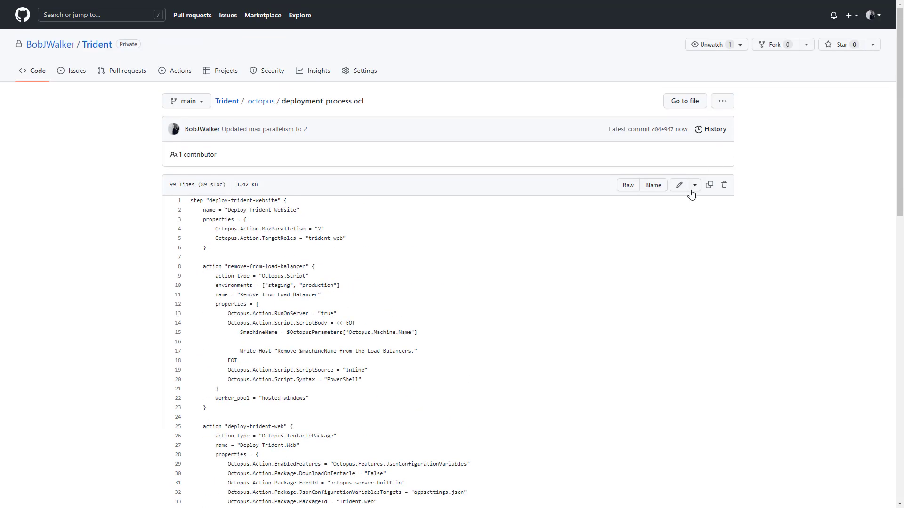
pyautogui.click(695, 187)
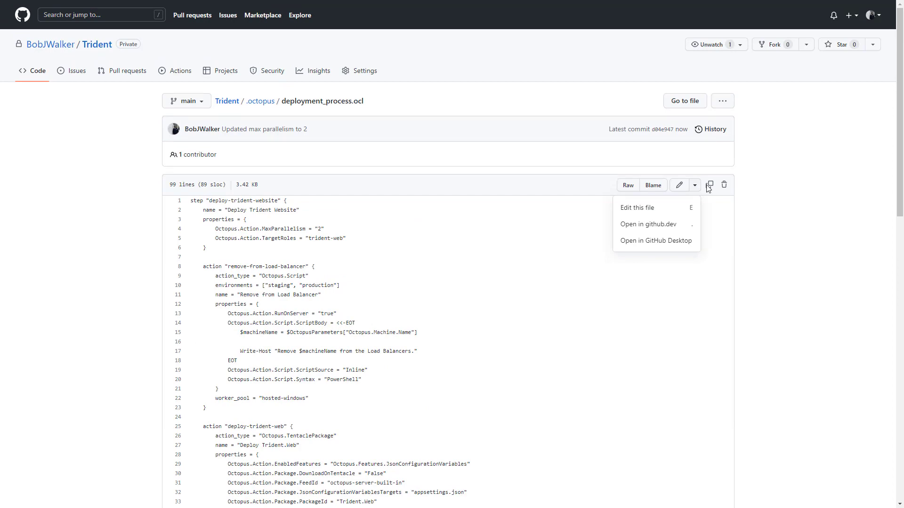
pyautogui.click(667, 209)
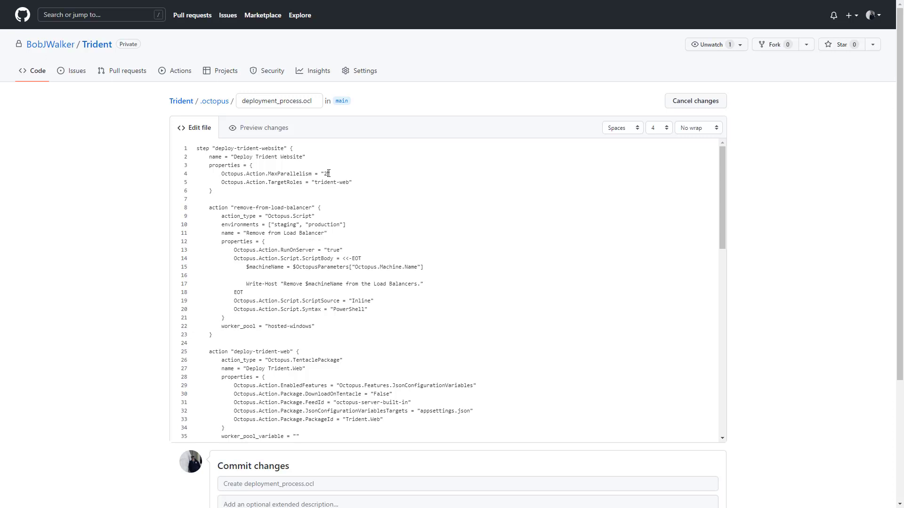
pyautogui.press('BackSpace')
pyautogui.write('1')
pyautogui.click(260, 484)
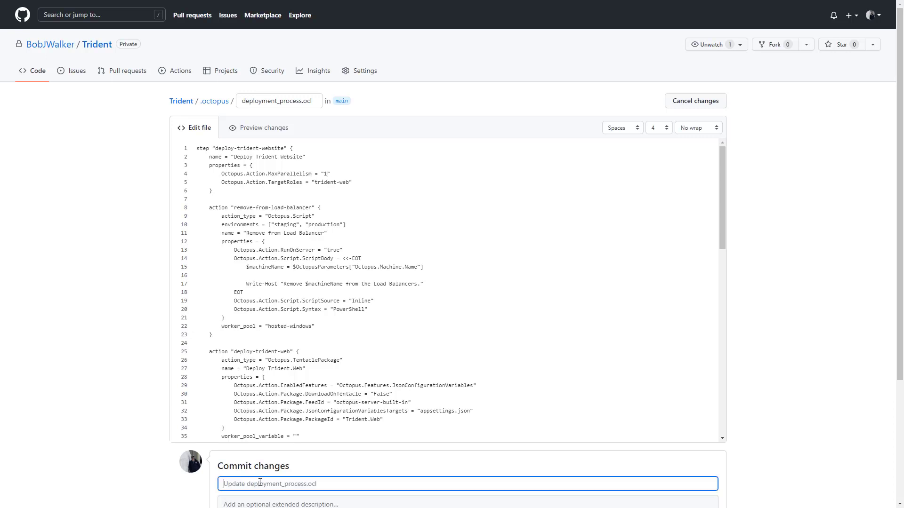
pyautogui.write('Going back to 1')
pyautogui.scroll(-4, 160, 443)
pyautogui.click(224, 430)
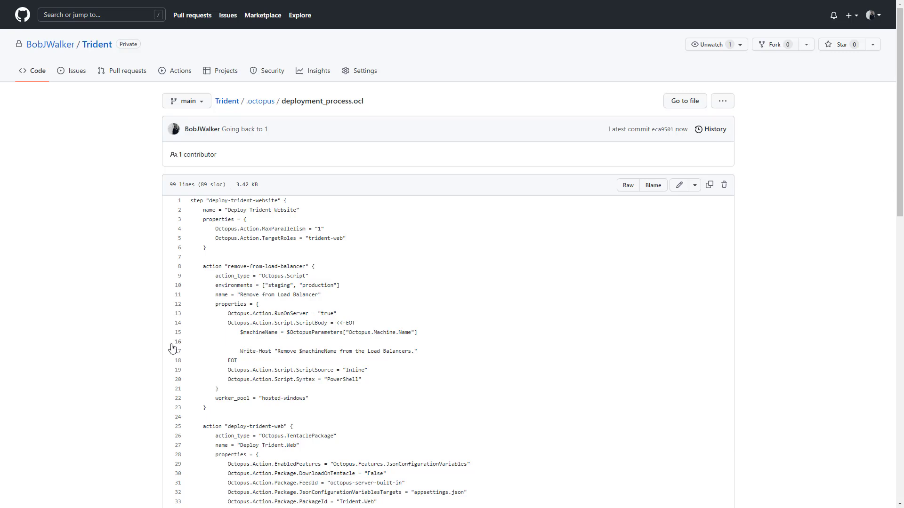
# Step: Review the file's blame, reblaming line 4 back to before the parallelism-2 change
pyautogui.click(653, 186)
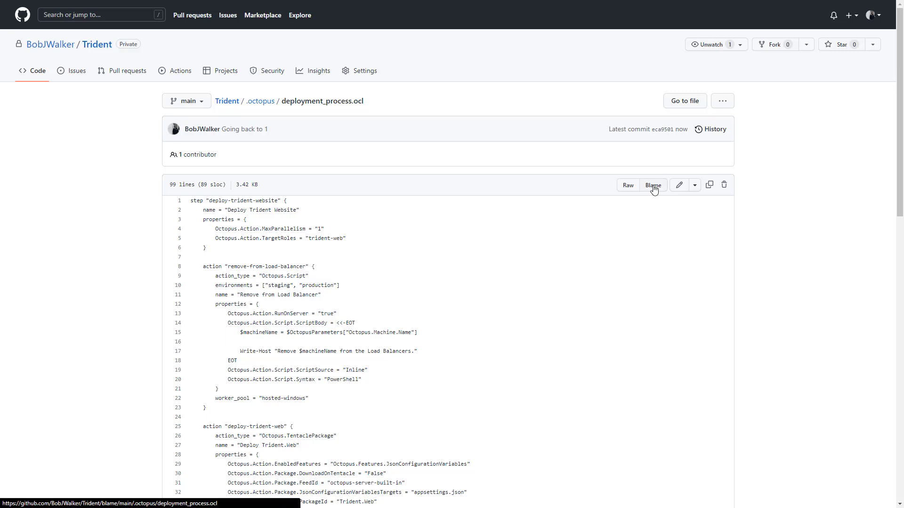
pyautogui.click(49, 198)
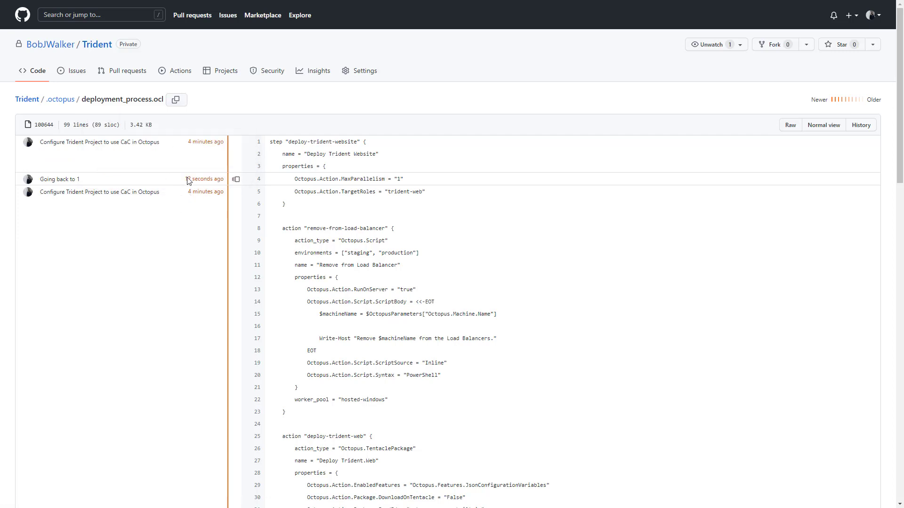
pyautogui.click(238, 180)
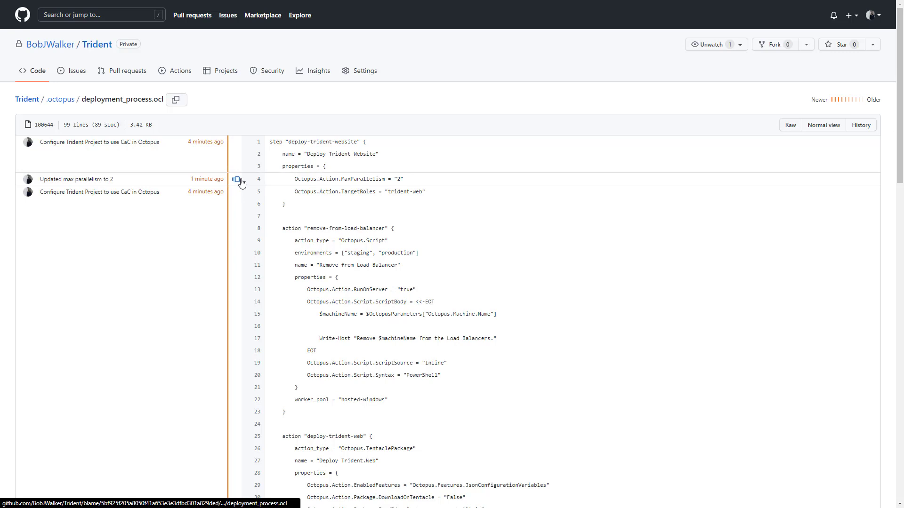
pyautogui.click(236, 182)
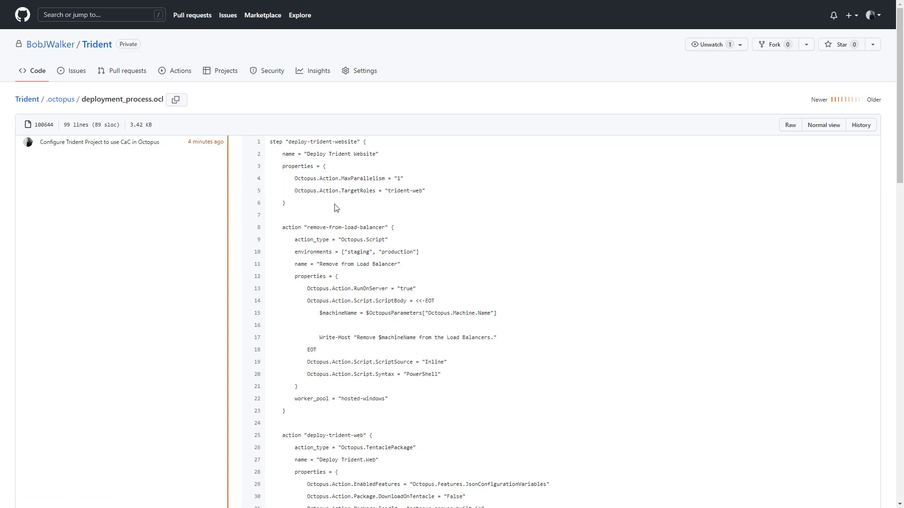
pyautogui.hotkey('alt', 'Left')
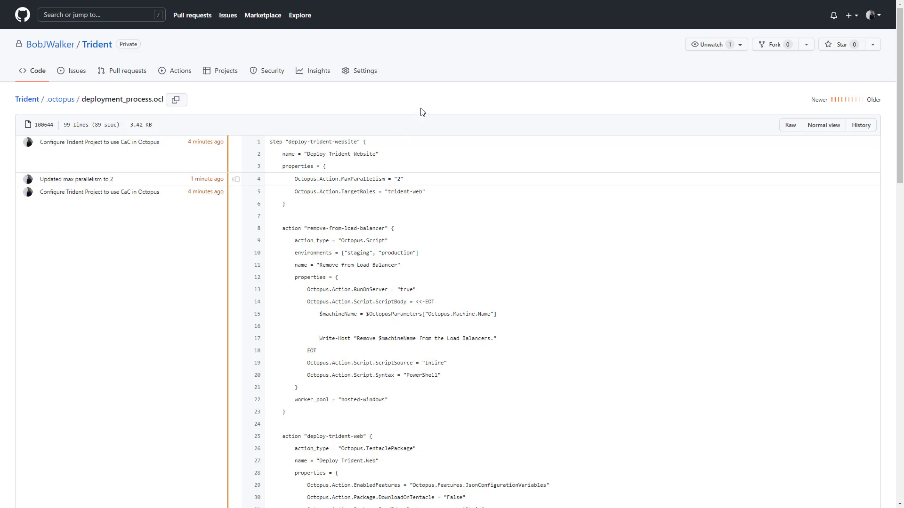
# Step: Start a new branch protection rule for the branch pattern 'main'
pyautogui.click(363, 76)
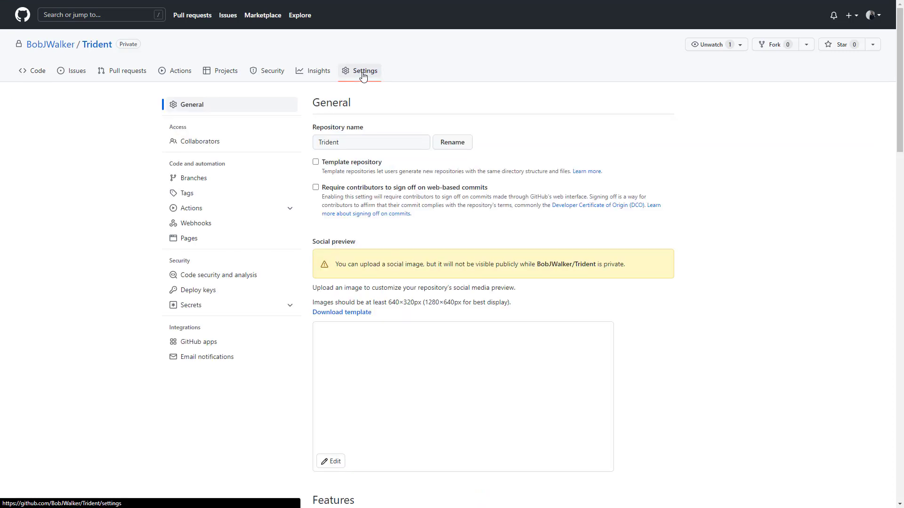
pyautogui.click(202, 181)
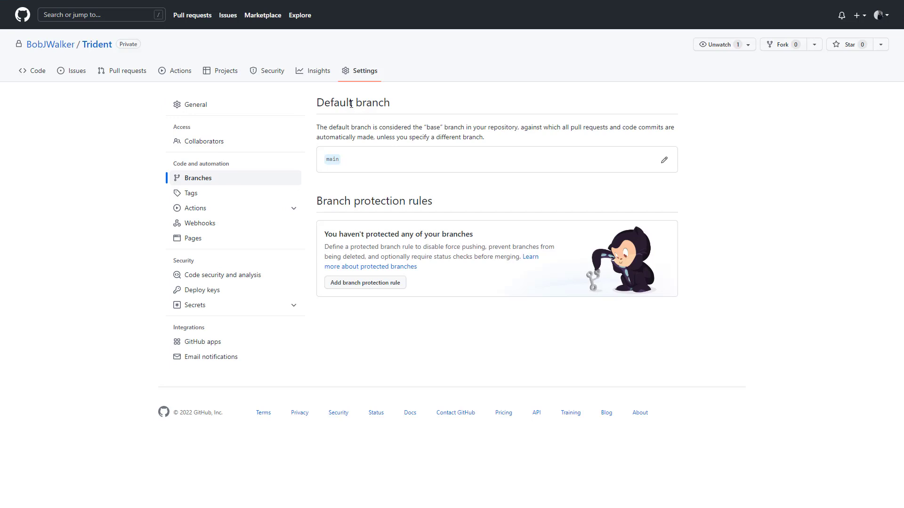
pyautogui.click(352, 283)
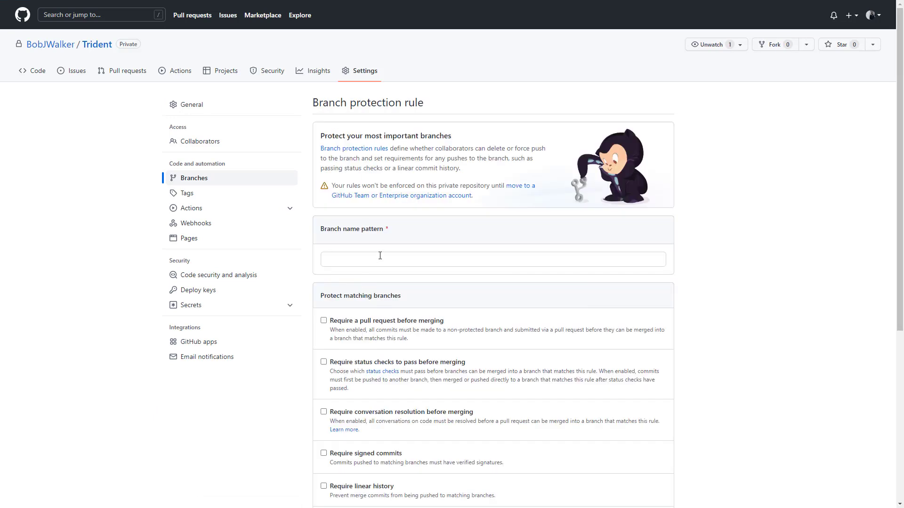
pyautogui.click(379, 258)
pyautogui.write('main')
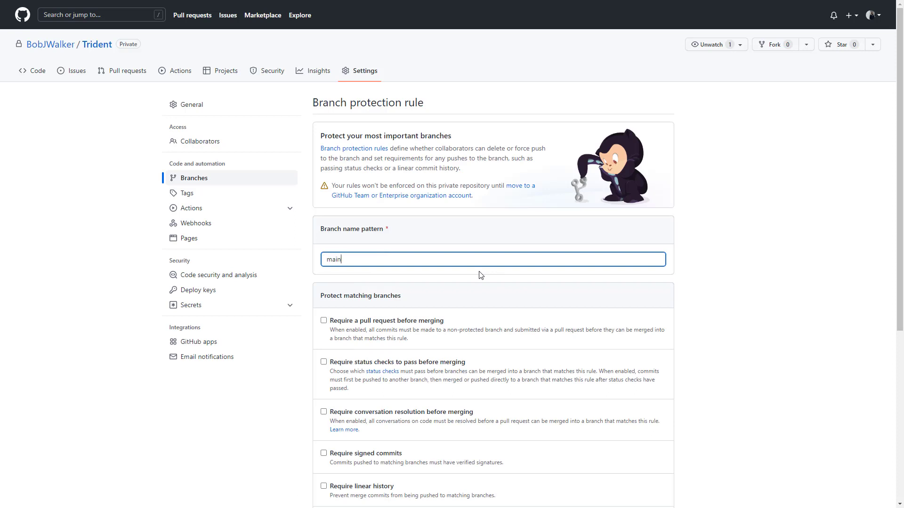
# Step: Require a pull request with 1 approval, include administrators, and create the rule
pyautogui.click(324, 321)
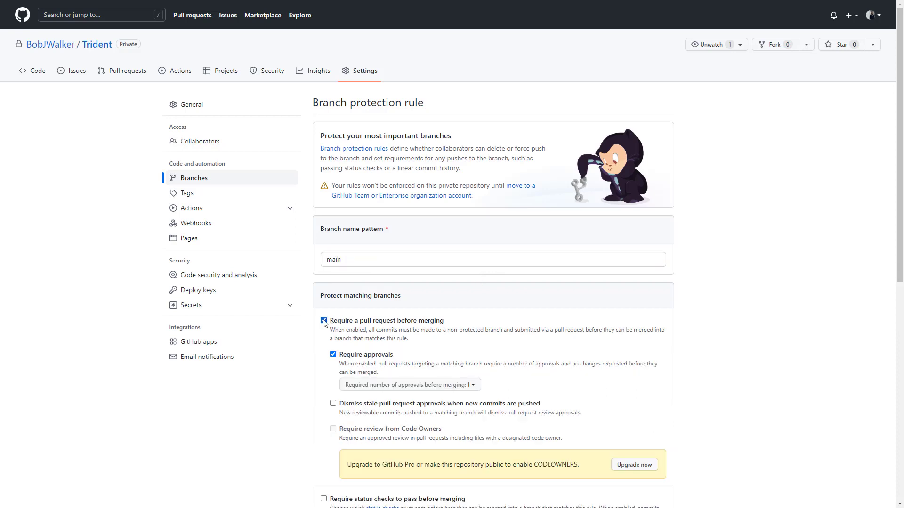
pyautogui.click(391, 386)
pyautogui.click(356, 408)
pyautogui.scroll(-4, 690, 374)
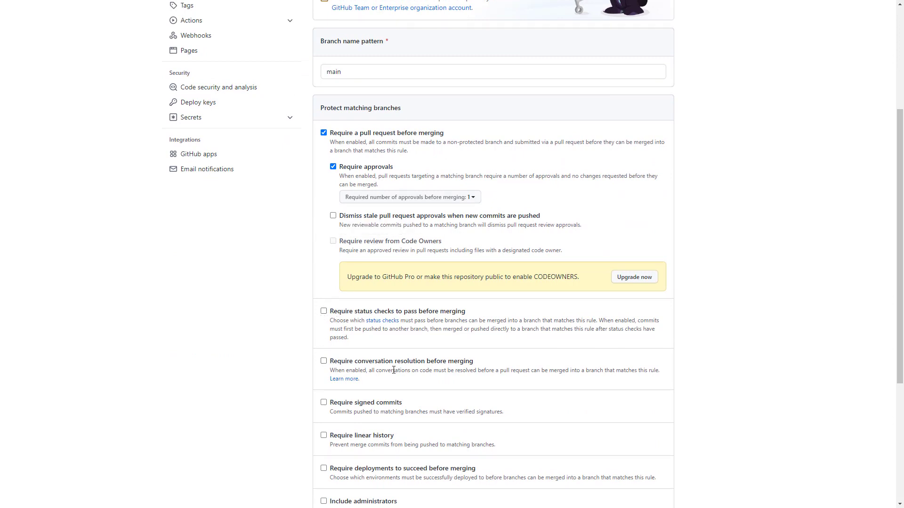
pyautogui.scroll(-3, 394, 369)
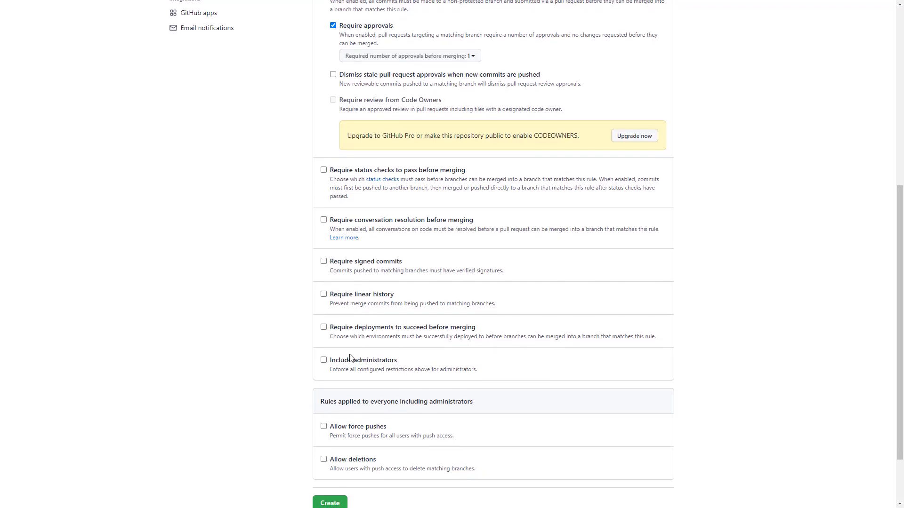
pyautogui.click(324, 360)
pyautogui.scroll(3, 722, 311)
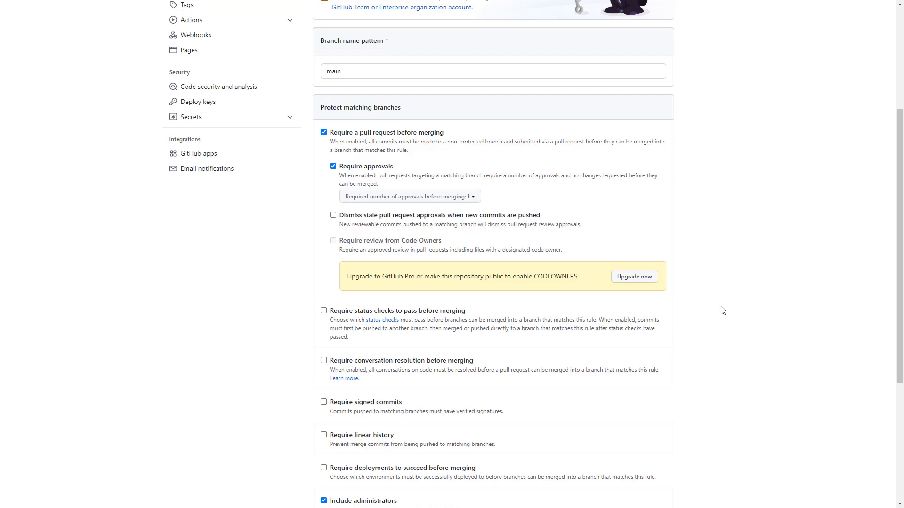
pyautogui.scroll(-2, 722, 311)
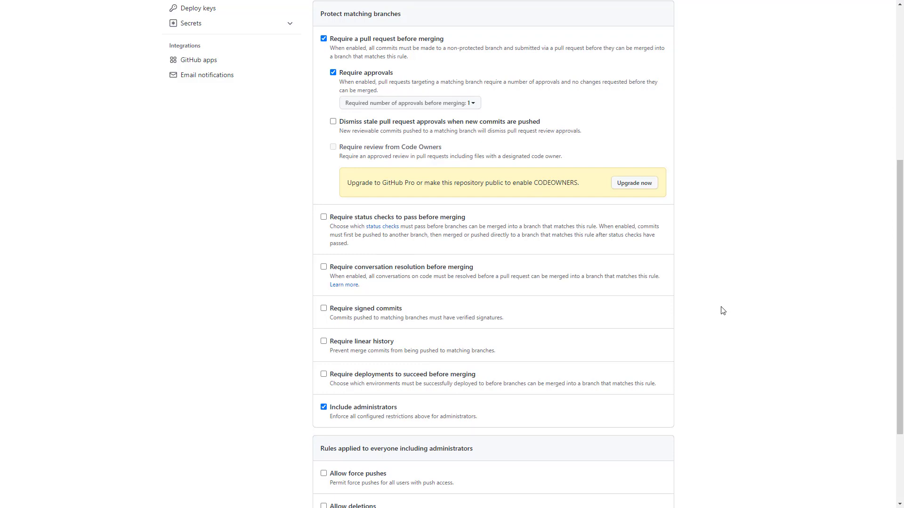
pyautogui.scroll(-1, 722, 311)
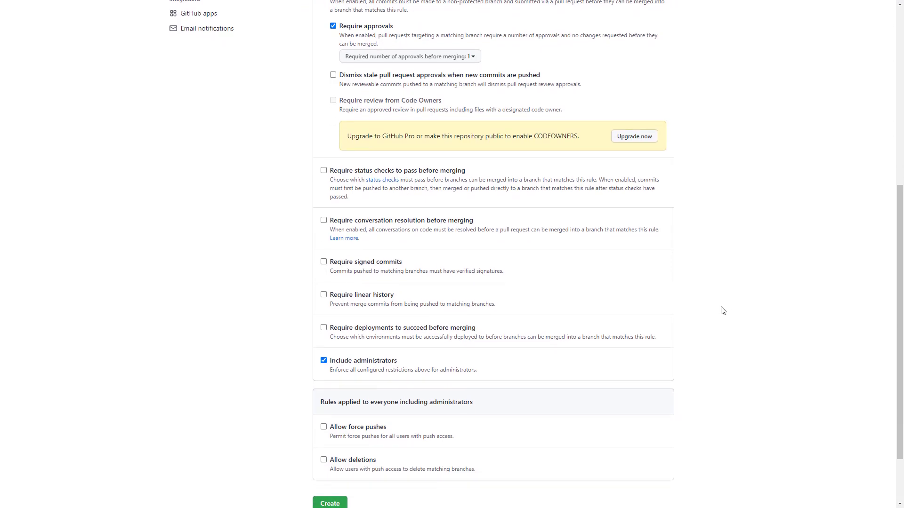
pyautogui.scroll(-2, 722, 311)
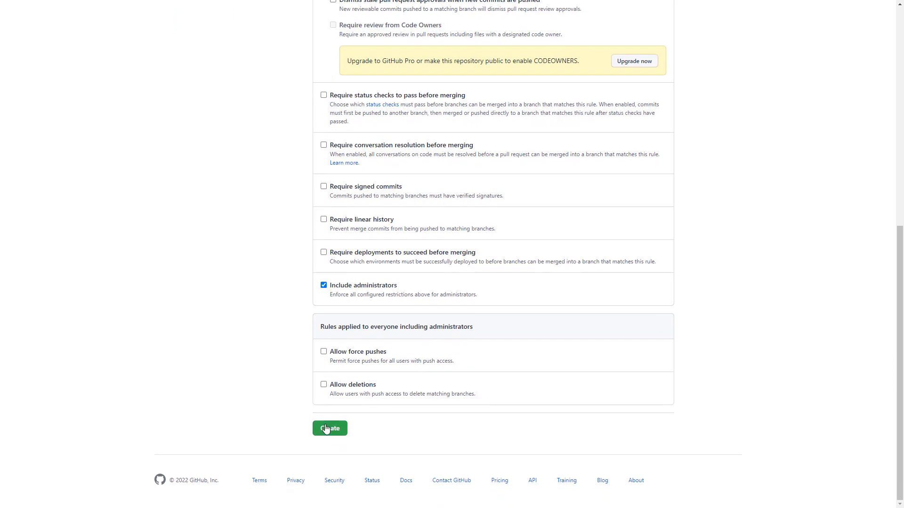
pyautogui.click(330, 428)
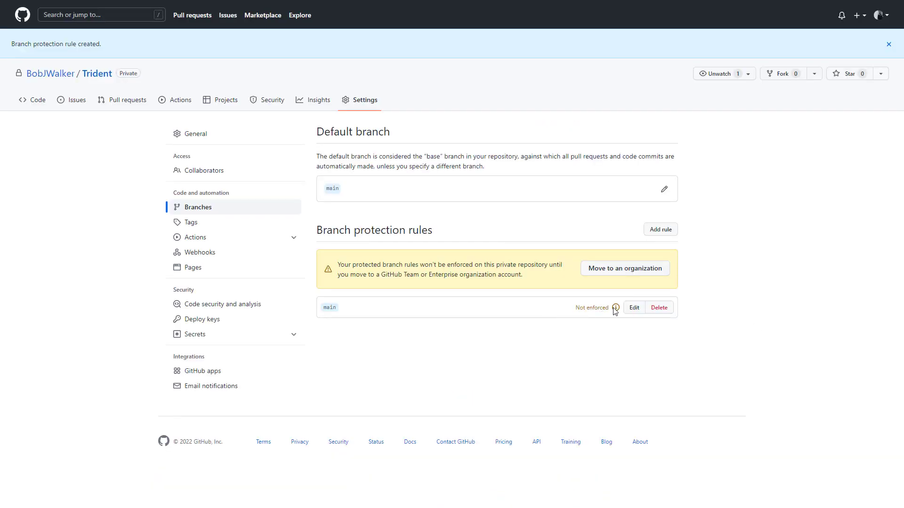
pyautogui.moveTo(616, 309)
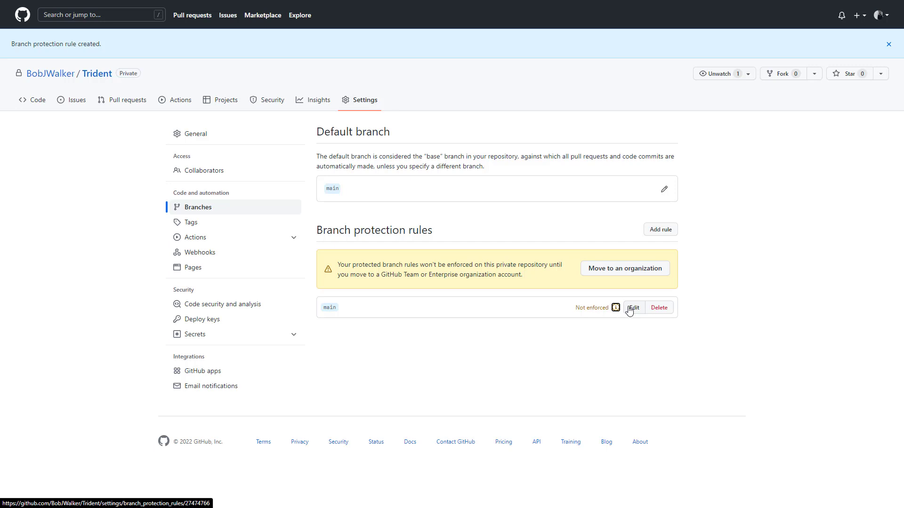
# Step: Turn off the Projects feature in the repository's general settings
pyautogui.click(375, 99)
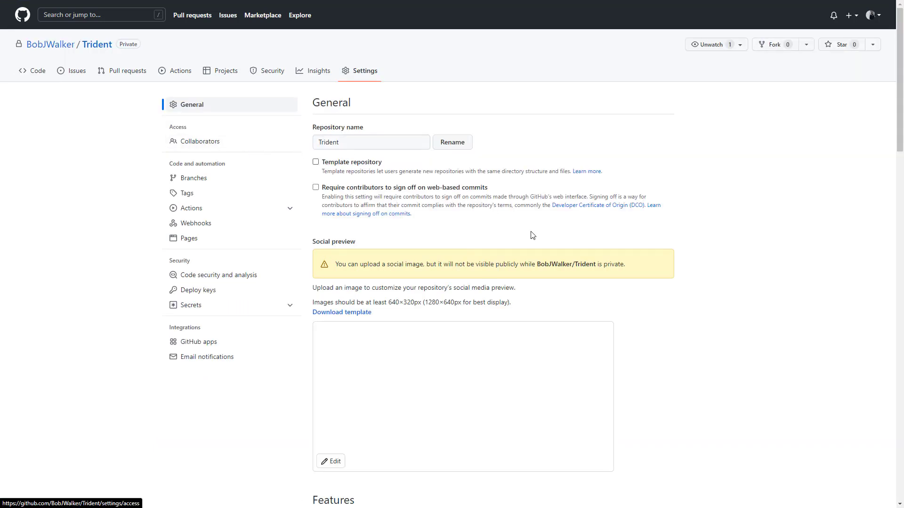
pyautogui.scroll(-18, 532, 235)
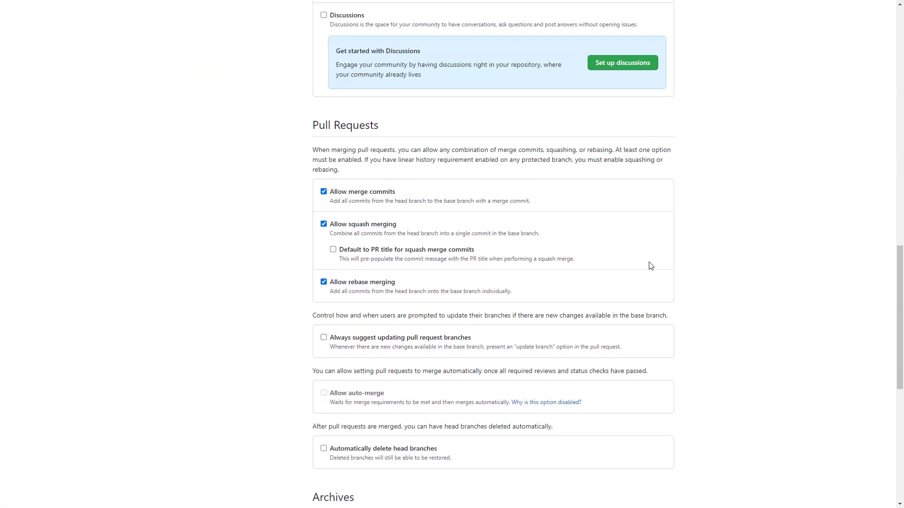
pyautogui.scroll(5, 764, 239)
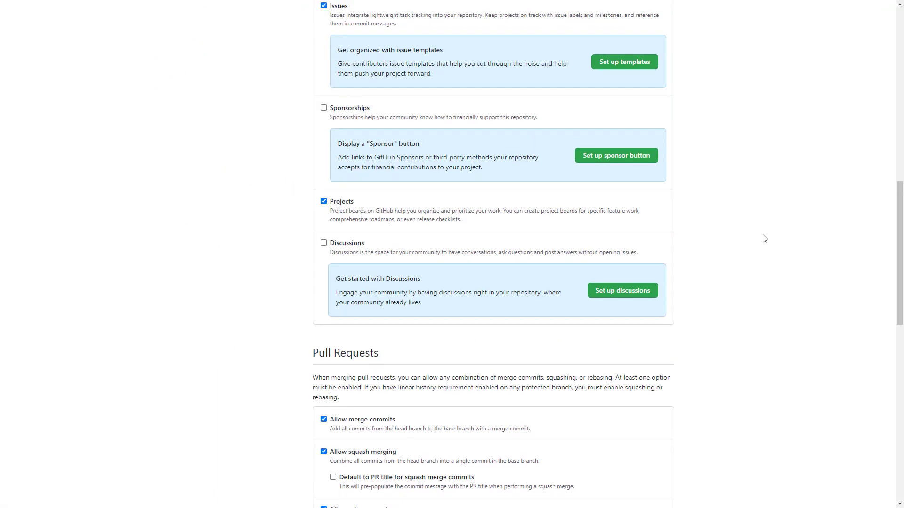
pyautogui.scroll(4, 763, 238)
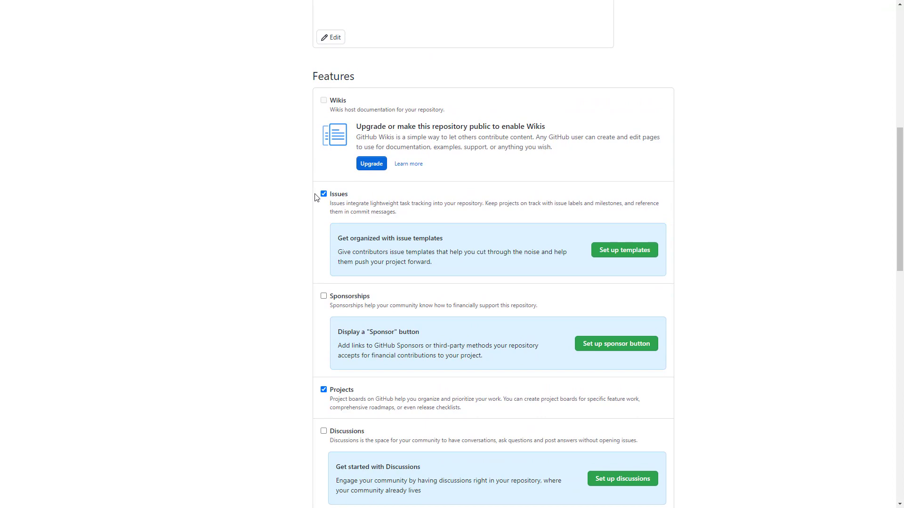
pyautogui.click(323, 389)
# Step: Change the repository visibility to public, confirming with the repository's full name
pyautogui.scroll(-9, 720, 405)
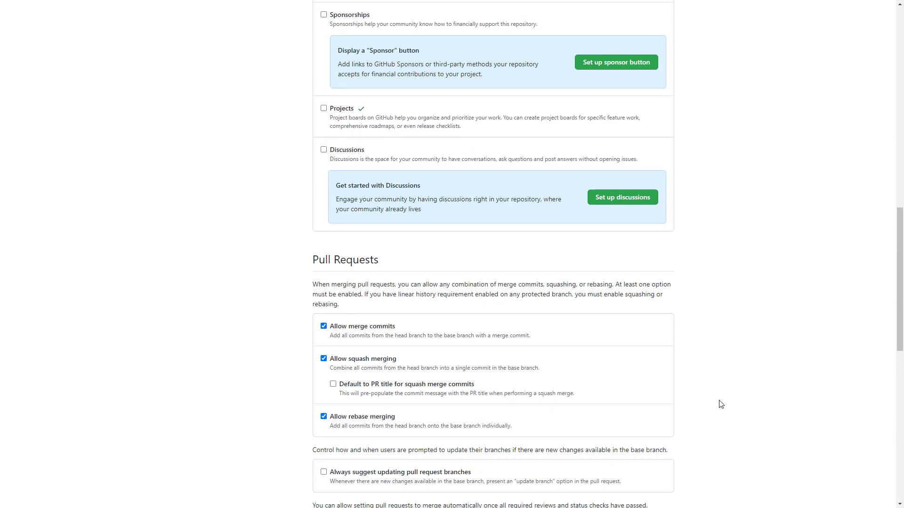
pyautogui.scroll(-8, 720, 405)
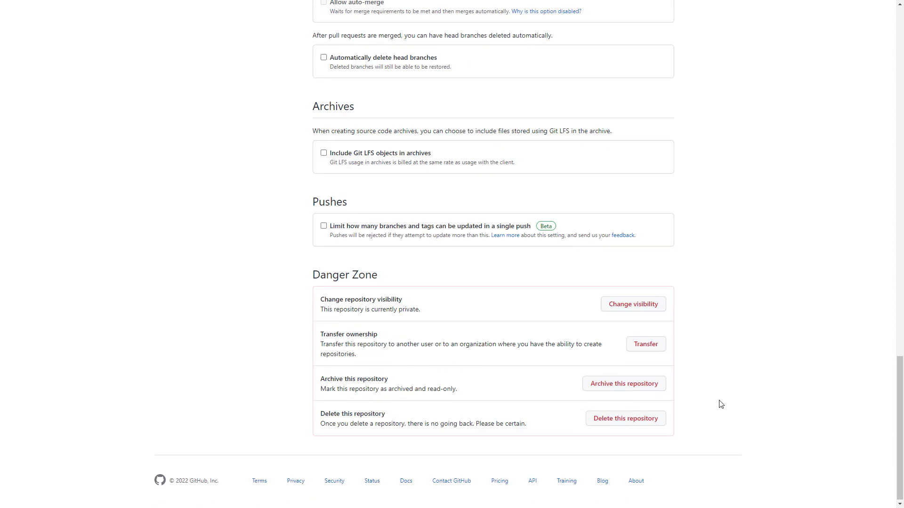
pyautogui.click(618, 305)
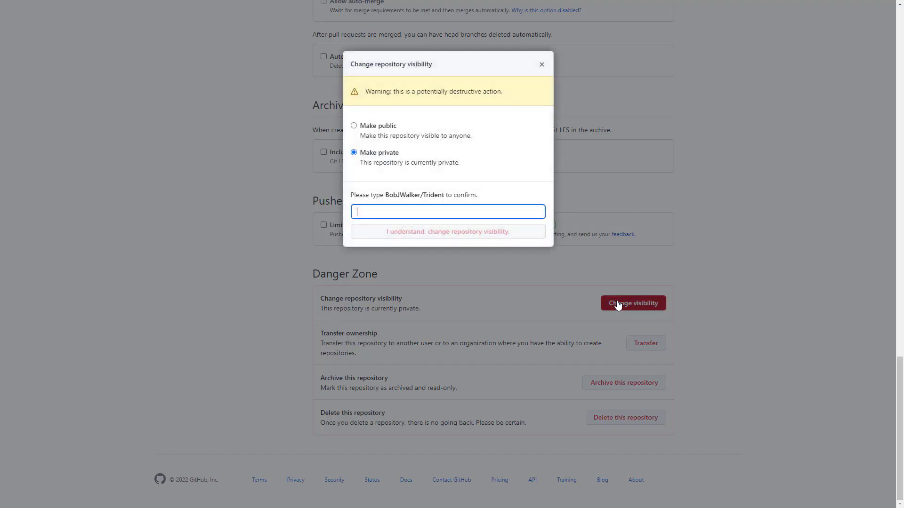
pyautogui.click(366, 127)
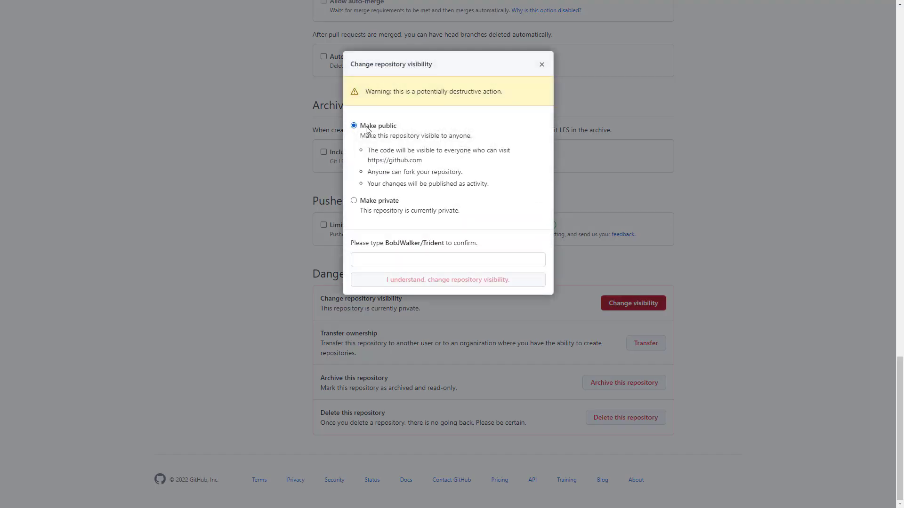
pyautogui.click(420, 257)
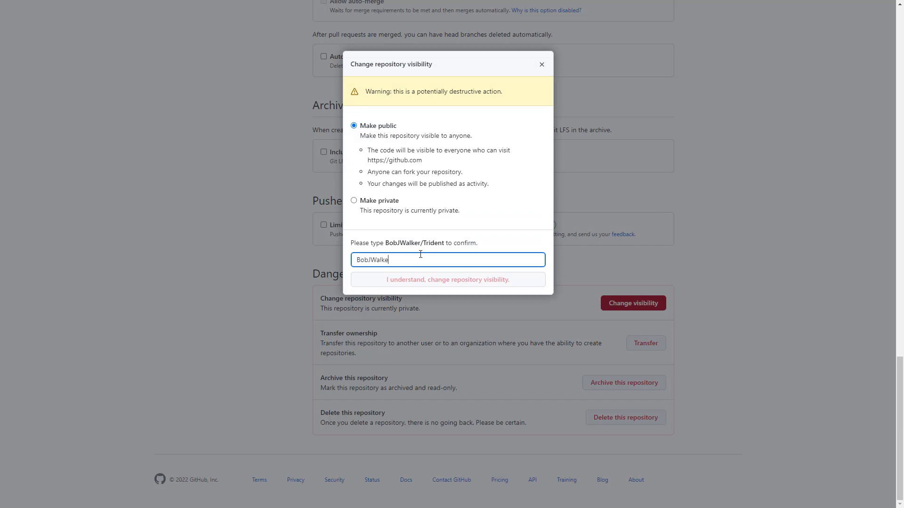
pyautogui.write('BobJWalker/Trident')
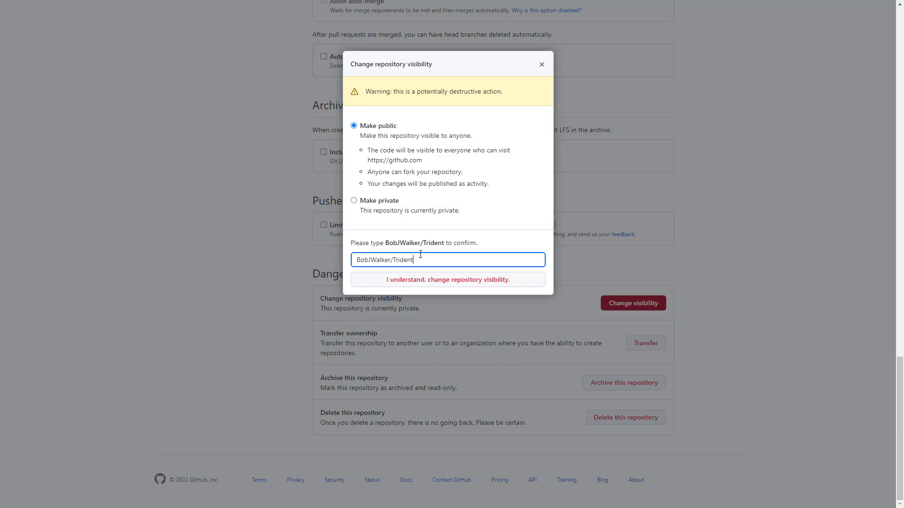
pyautogui.click(422, 280)
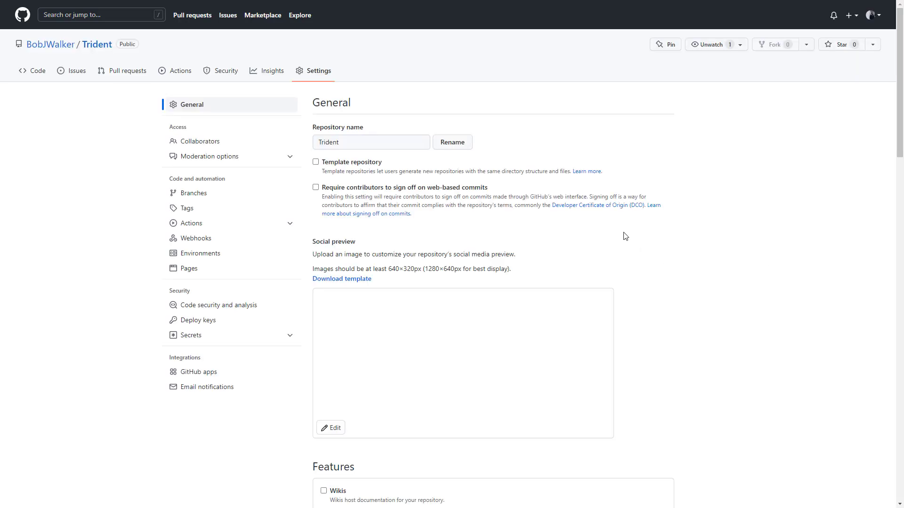
# Step: Commit the Remove from Load Balancer fix to main as 'Fix up a error log', hitting a protected-branch rejection
pyautogui.click(231, 201)
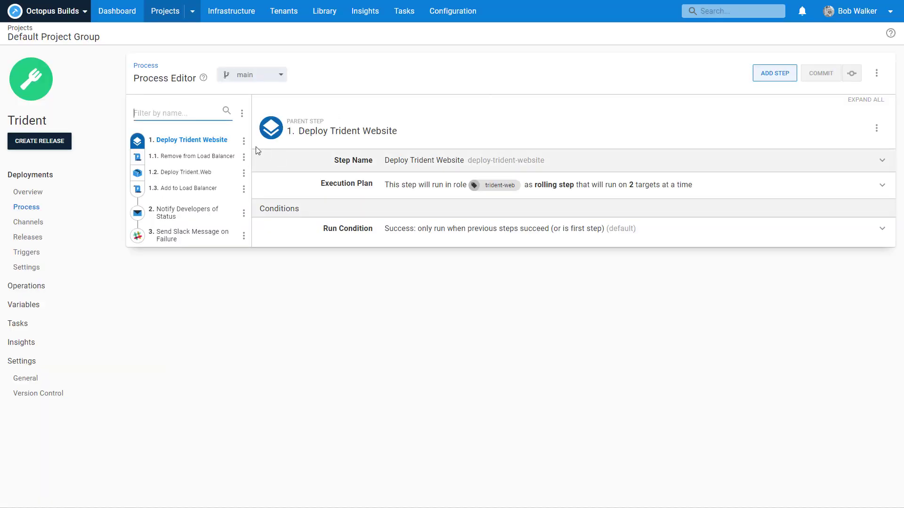
pyautogui.click(200, 156)
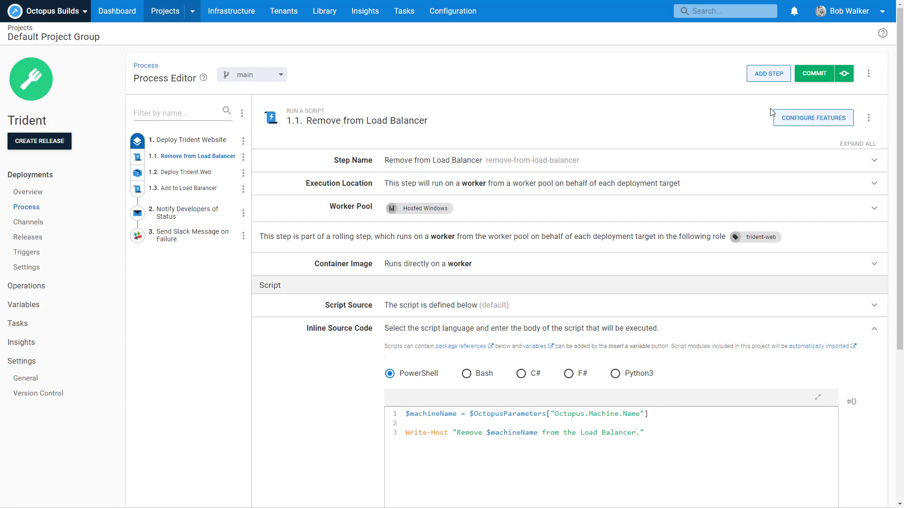
pyautogui.click(822, 77)
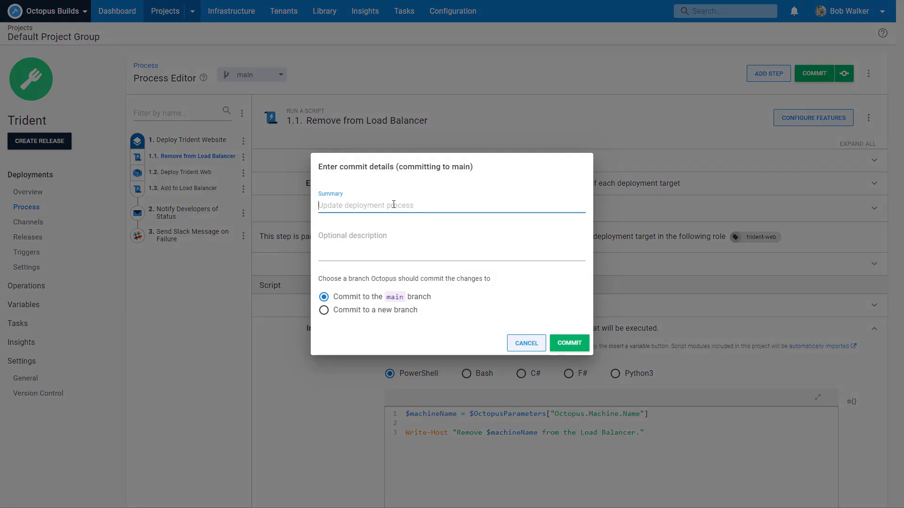
pyautogui.write('Fix up a error log')
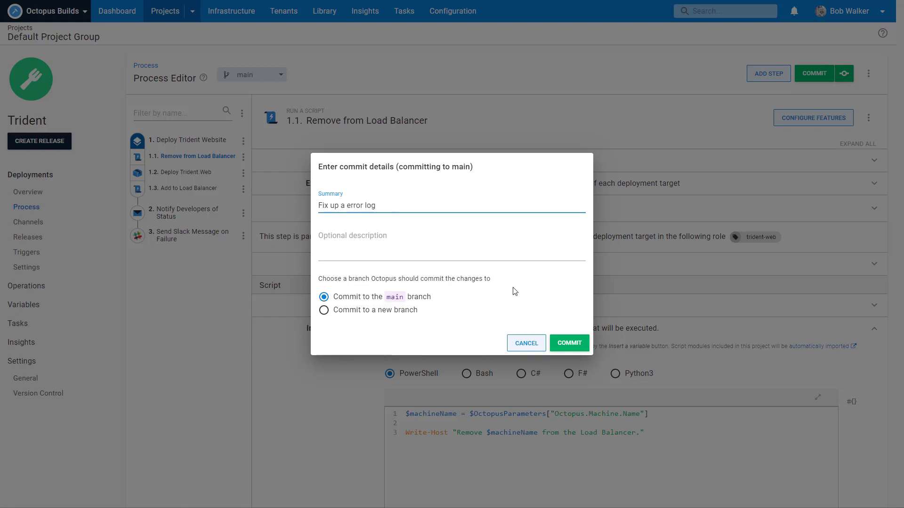
pyautogui.click(563, 344)
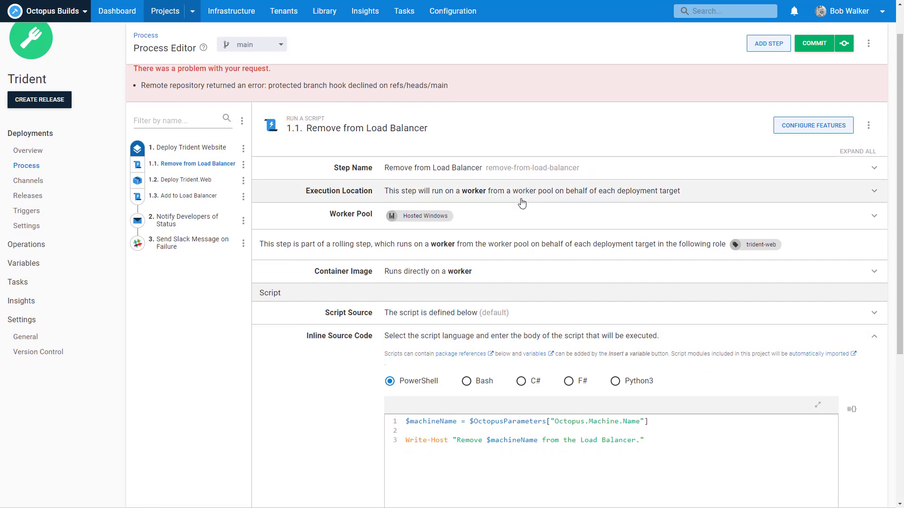
pyautogui.scroll(1, 521, 203)
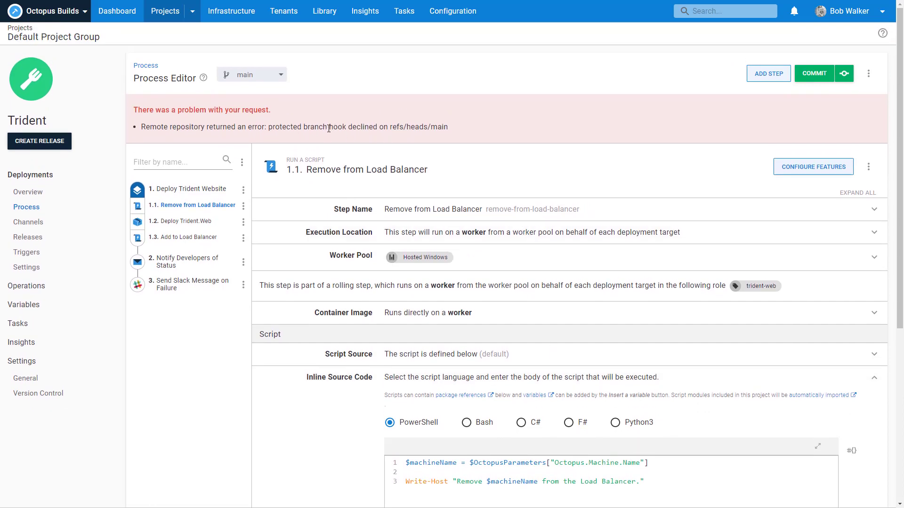
pyautogui.moveTo(469, 132); pyautogui.dragTo(388, 127)
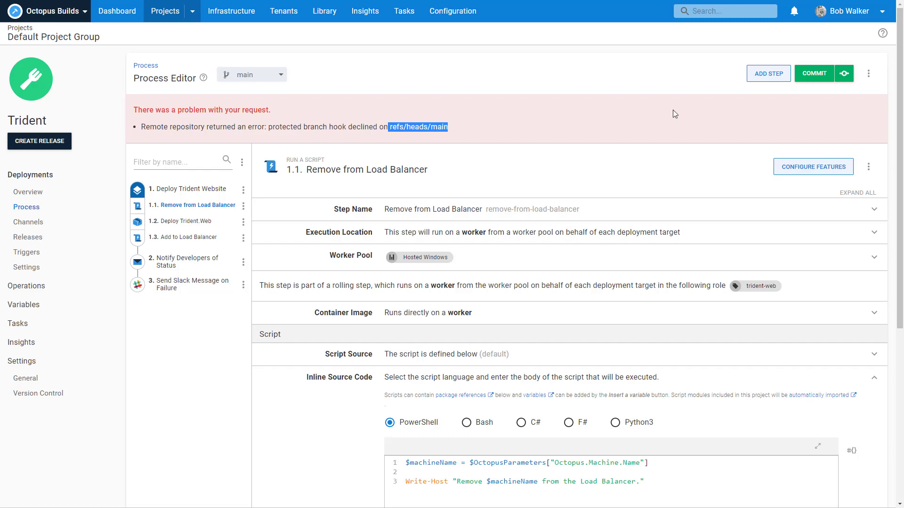
# Step: Commit the script fix to a new branch named fix-up-english
pyautogui.click(807, 77)
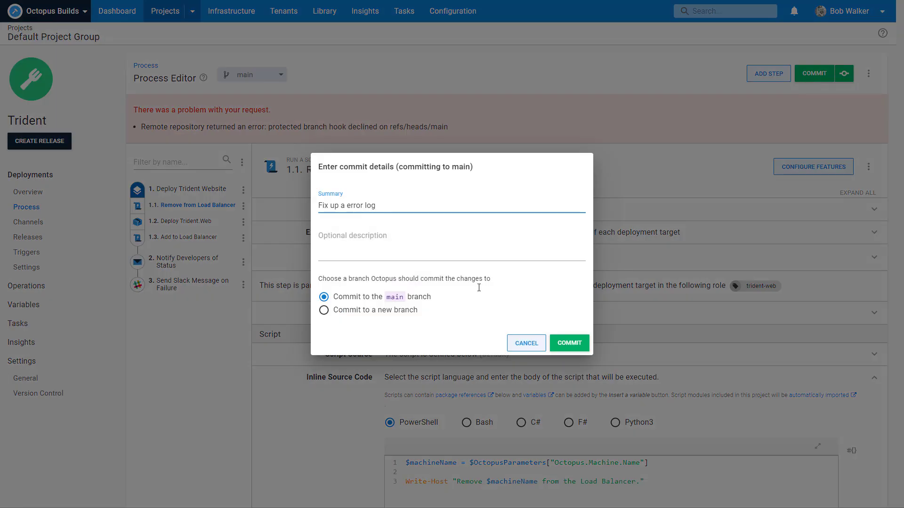
pyautogui.click(381, 309)
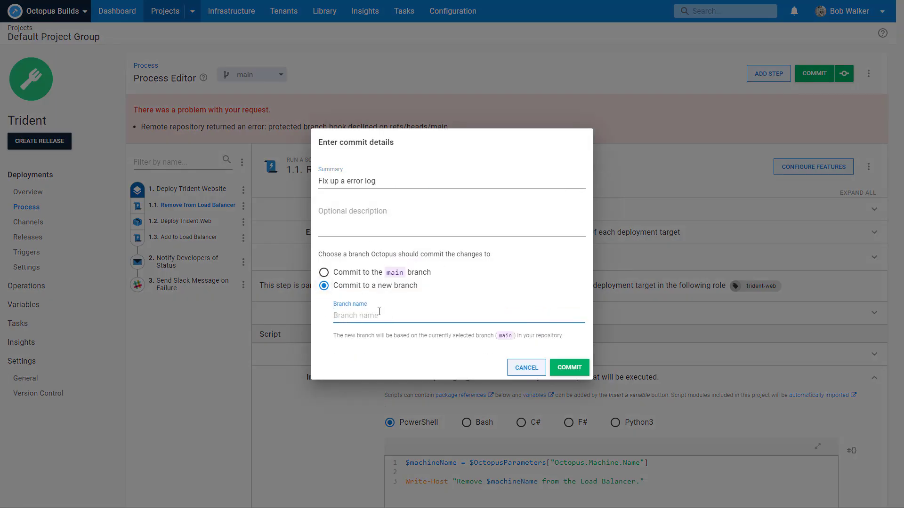
pyautogui.write('fix-up-en')
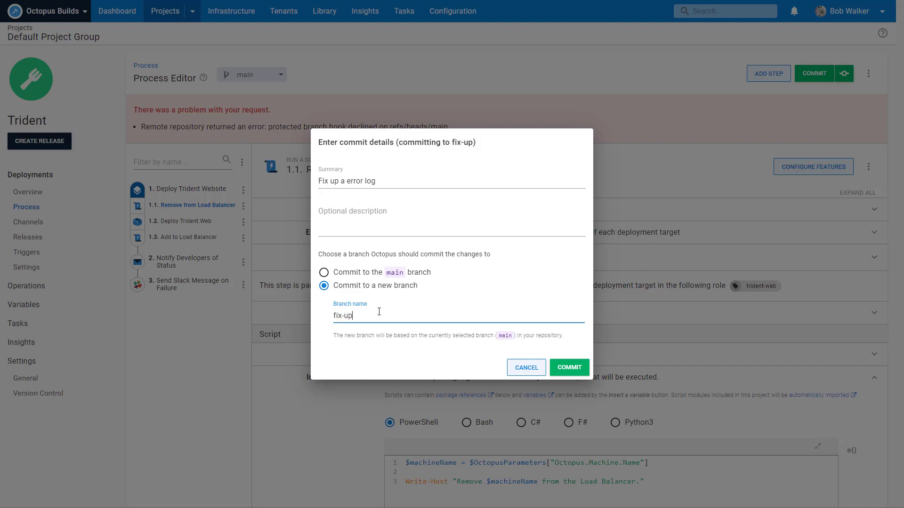
pyautogui.write('glish')
pyautogui.click(567, 370)
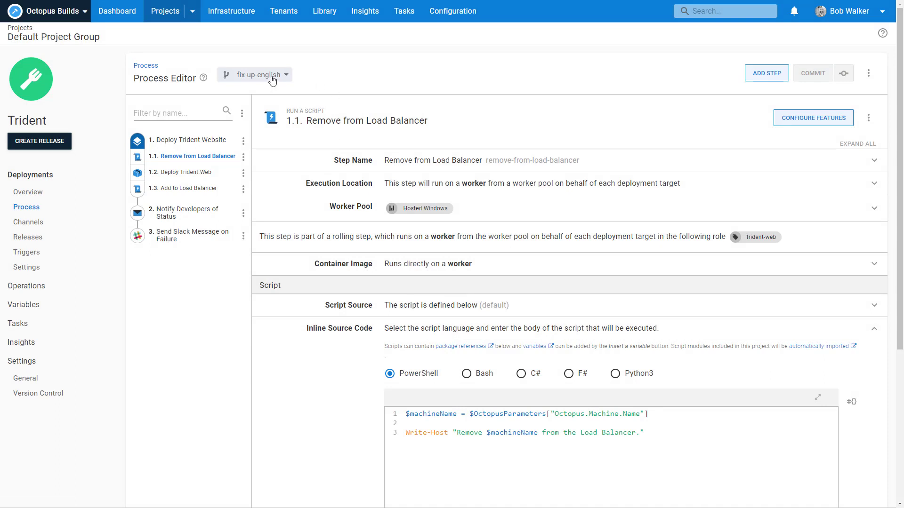
# Step: Refresh the branch list and switch the process view between main and fix-up-english
pyautogui.click(272, 81)
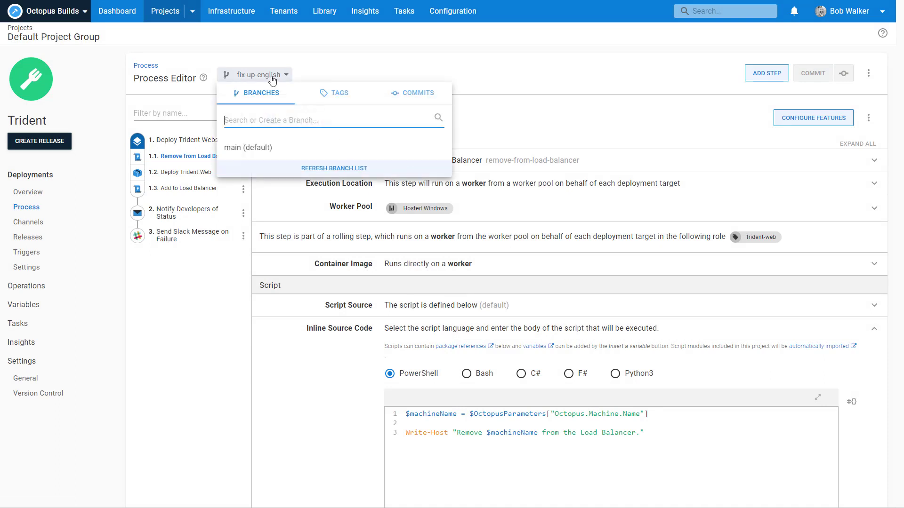
pyautogui.click(326, 165)
pyautogui.click(258, 151)
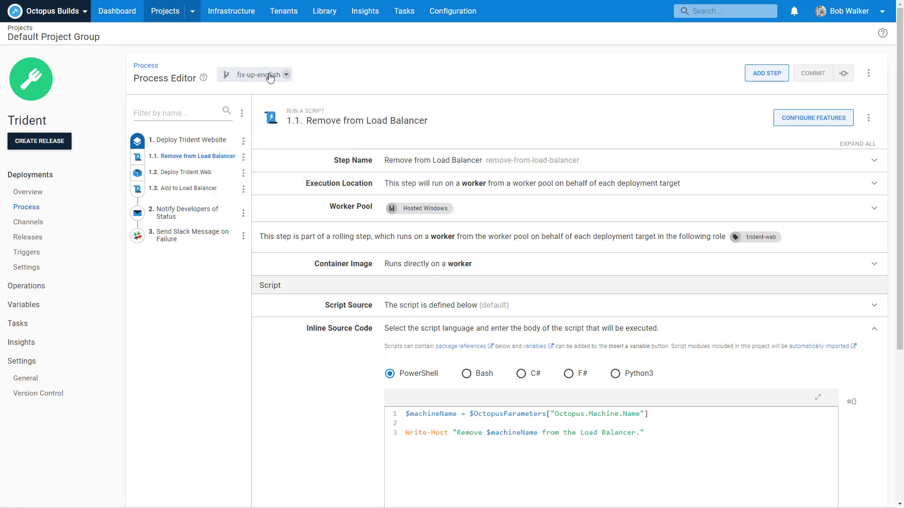
pyautogui.click(270, 77)
pyautogui.click(252, 161)
pyautogui.click(237, 76)
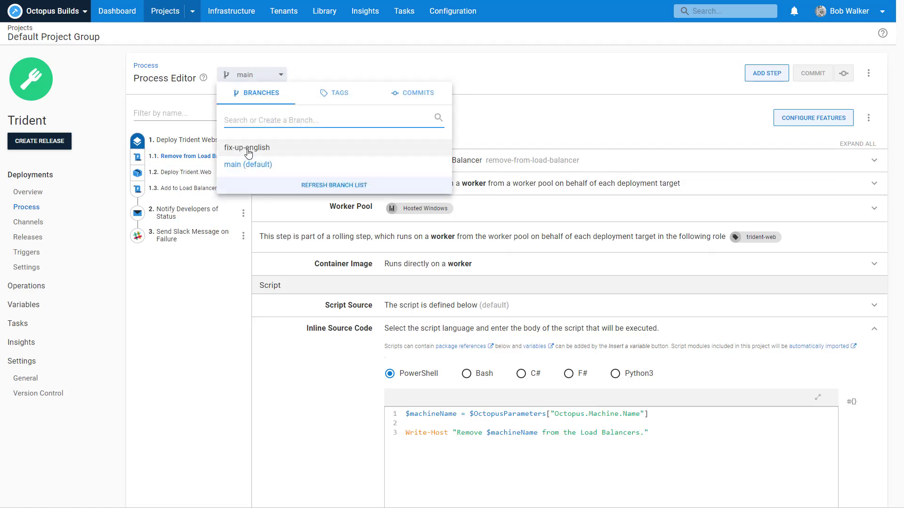
pyautogui.click(247, 148)
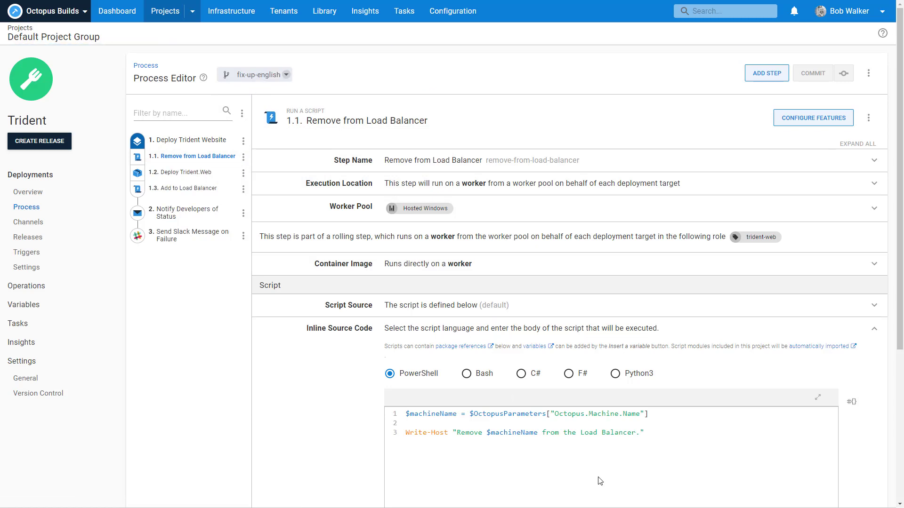
pyautogui.click(237, 75)
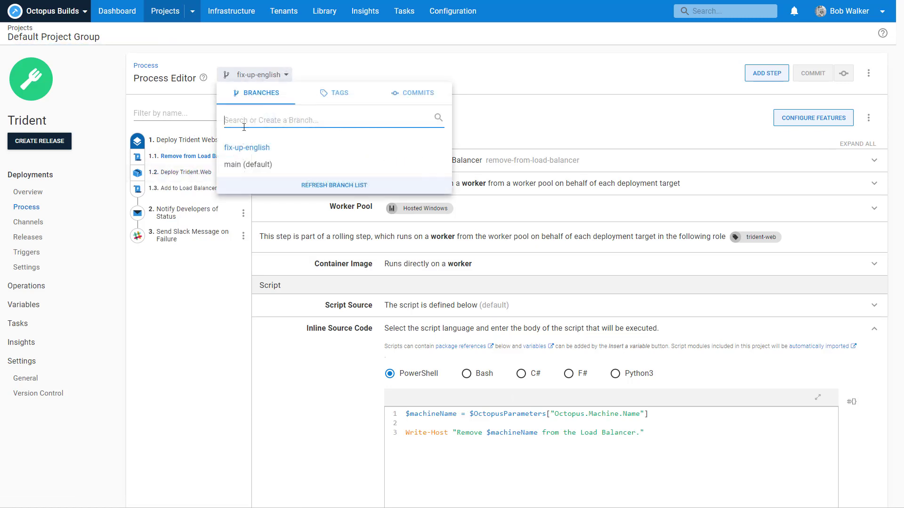
pyautogui.click(244, 163)
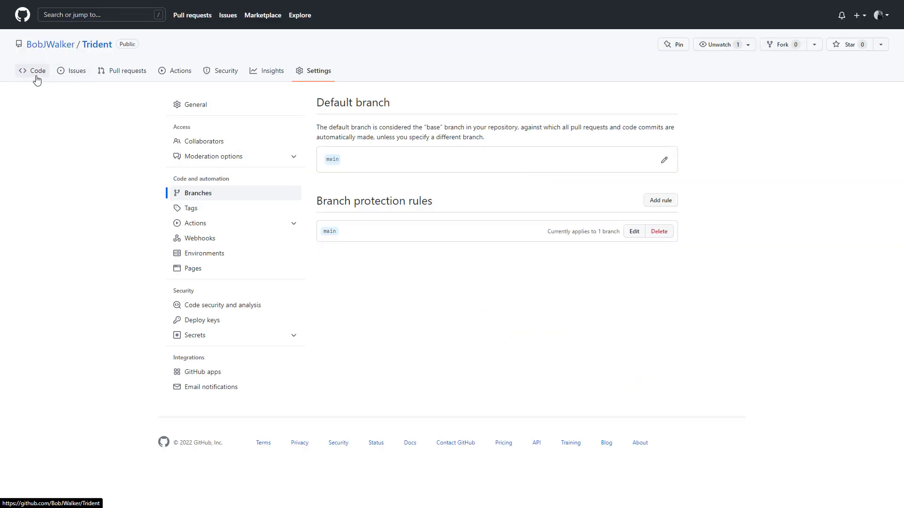
# Step: From Trident's Code page, start a pull request comparing fix-up-english into main
pyautogui.click(37, 77)
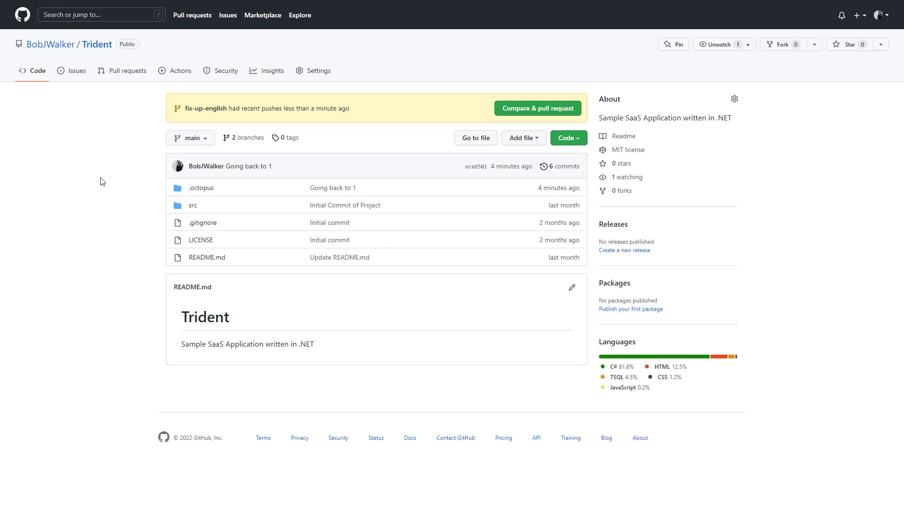
pyautogui.click(193, 138)
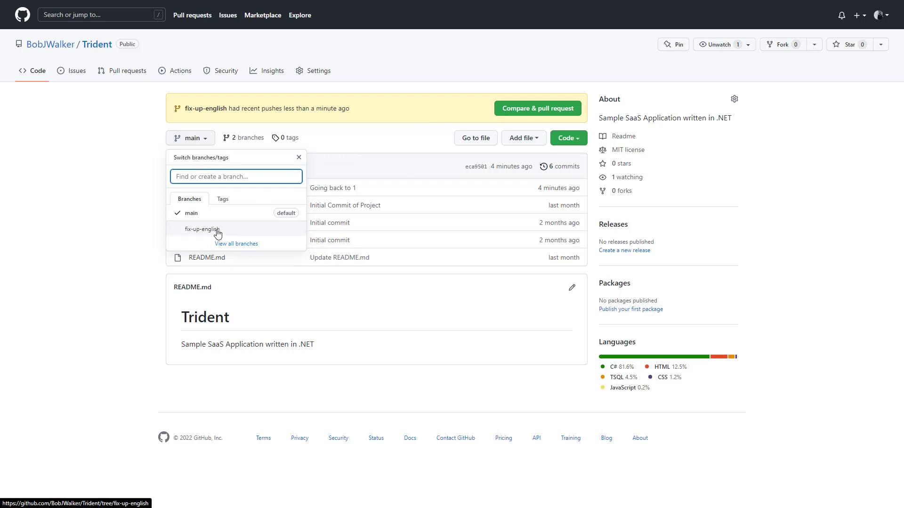
pyautogui.click(524, 109)
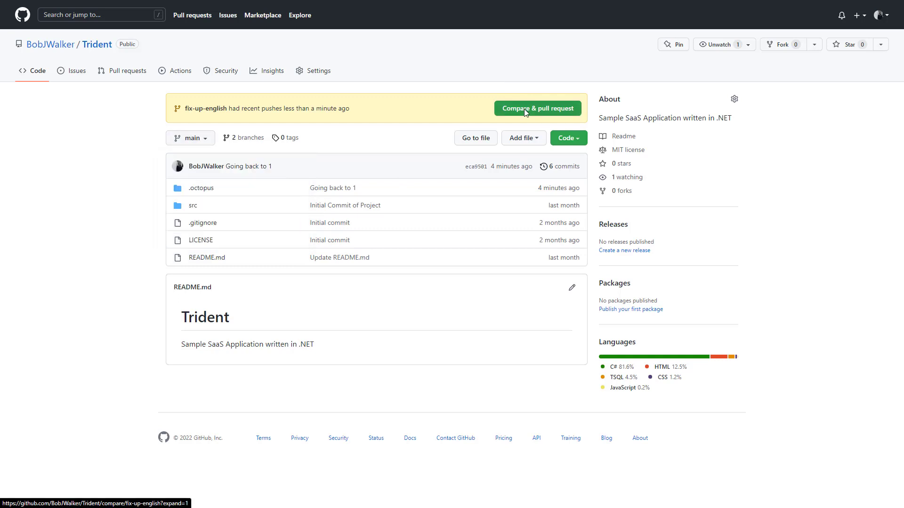
pyautogui.click(523, 109)
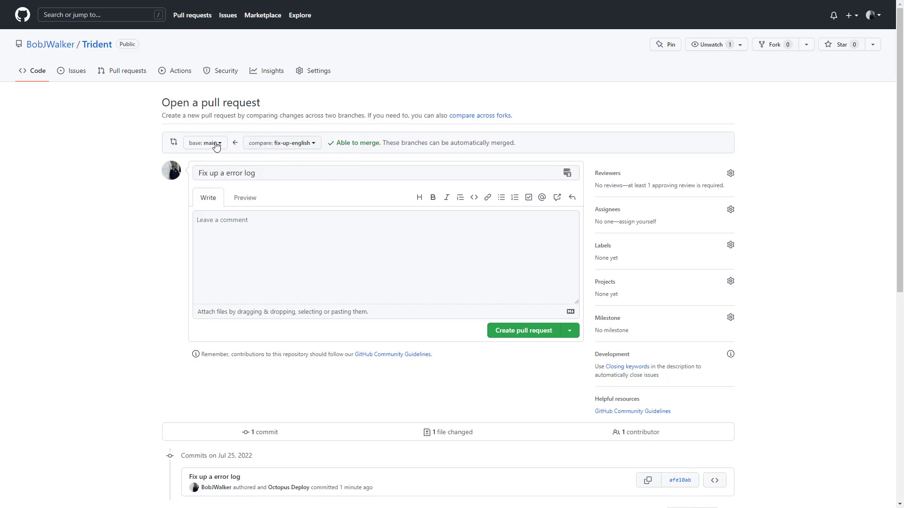
pyautogui.click(504, 331)
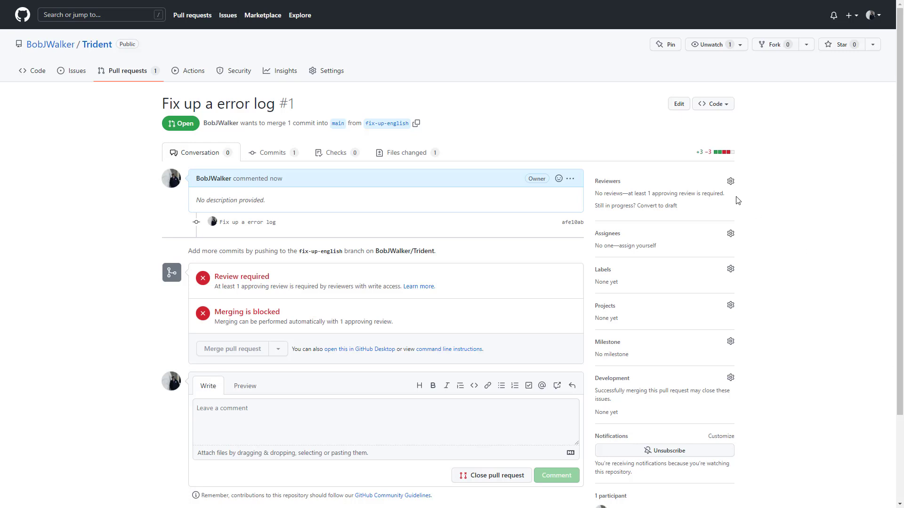
pyautogui.click(729, 181)
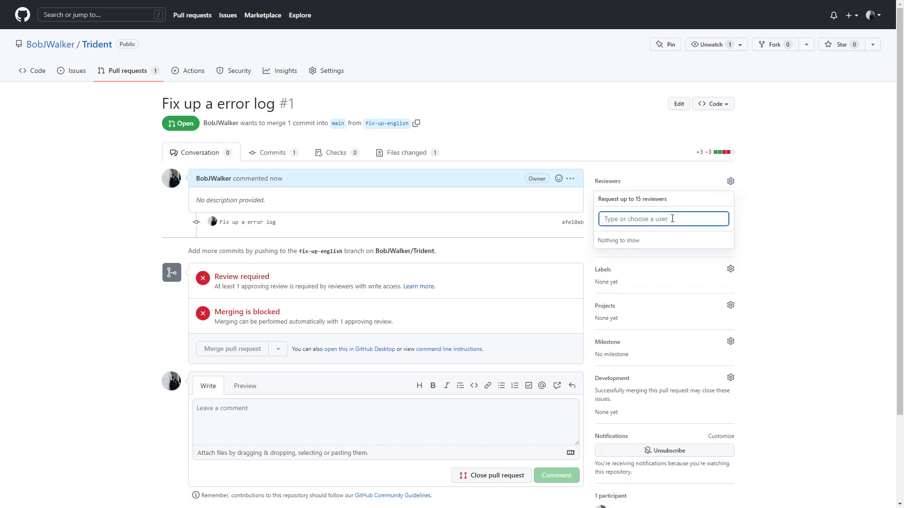
pyautogui.write('bobjwalker')
pyautogui.click(801, 213)
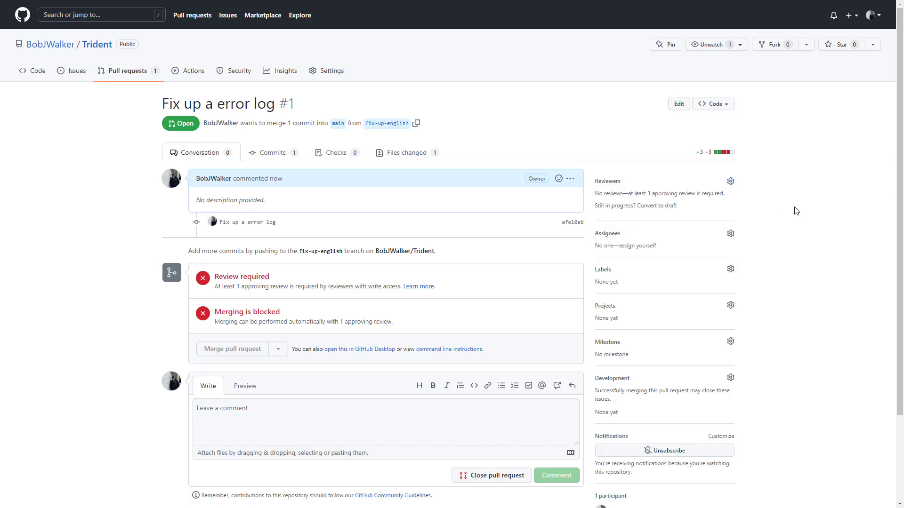
pyautogui.click(648, 247)
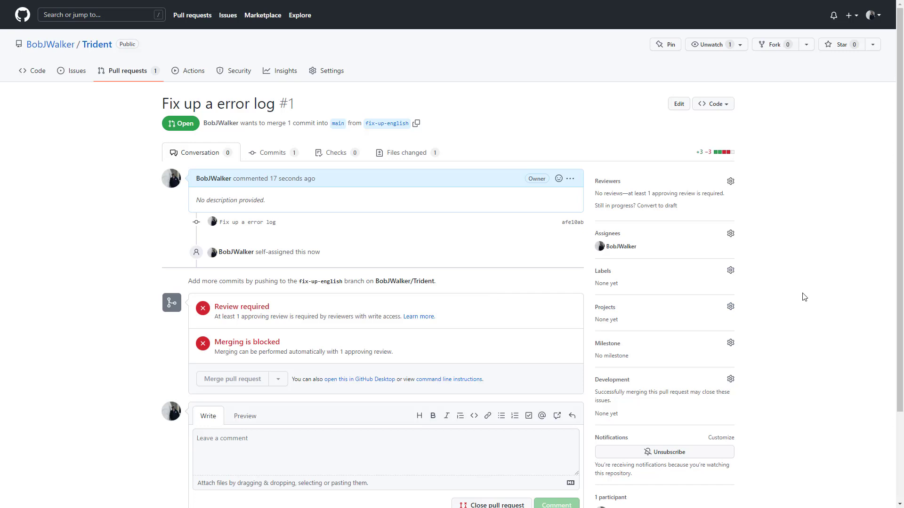
pyautogui.scroll(-3, 803, 297)
pyautogui.scroll(1, 804, 297)
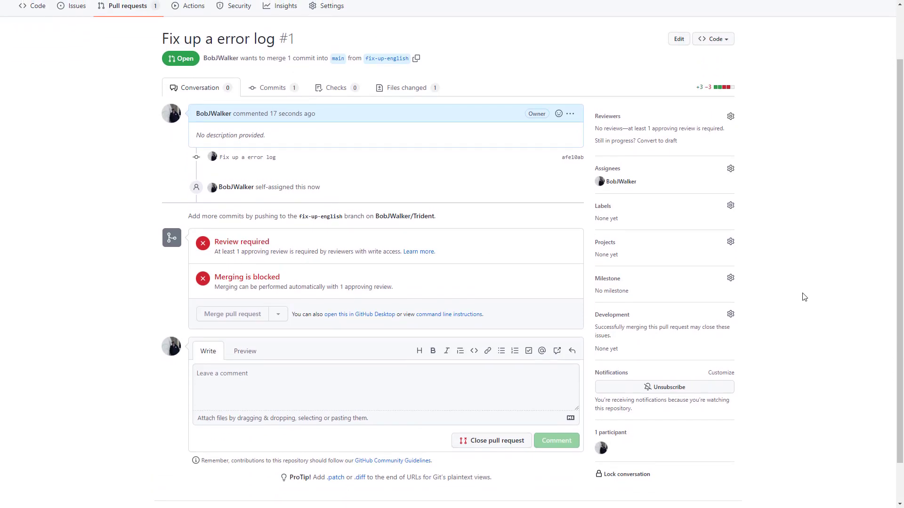
pyautogui.scroll(2, 803, 297)
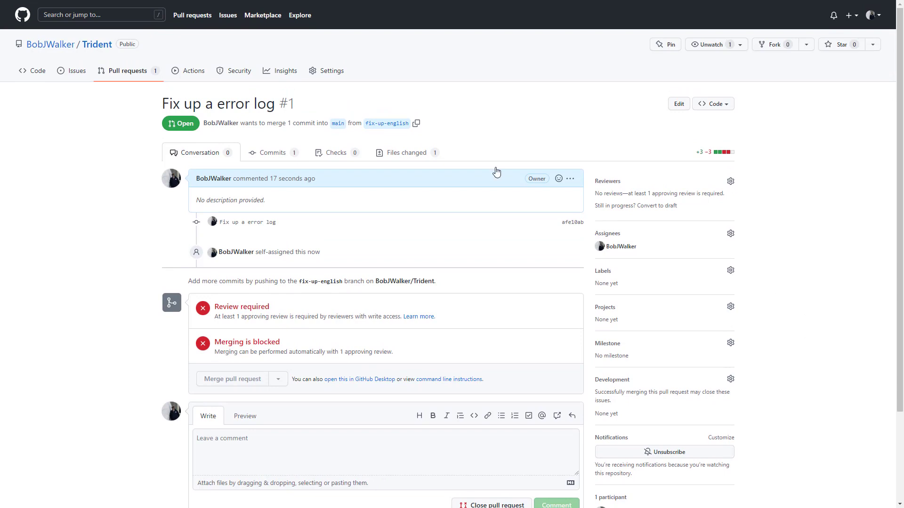
# Step: Uncheck Require approvals on the main protection rule, save it, and go to Pull requests
pyautogui.click(324, 79)
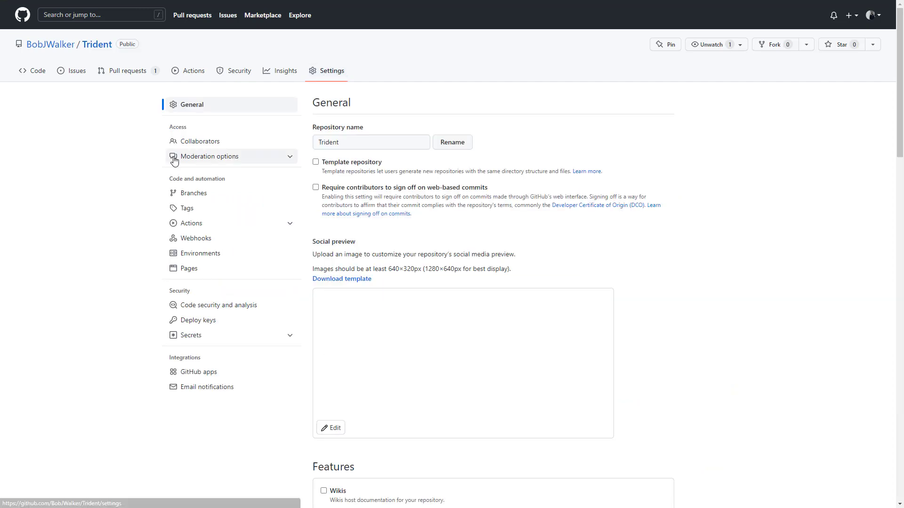
pyautogui.click(220, 195)
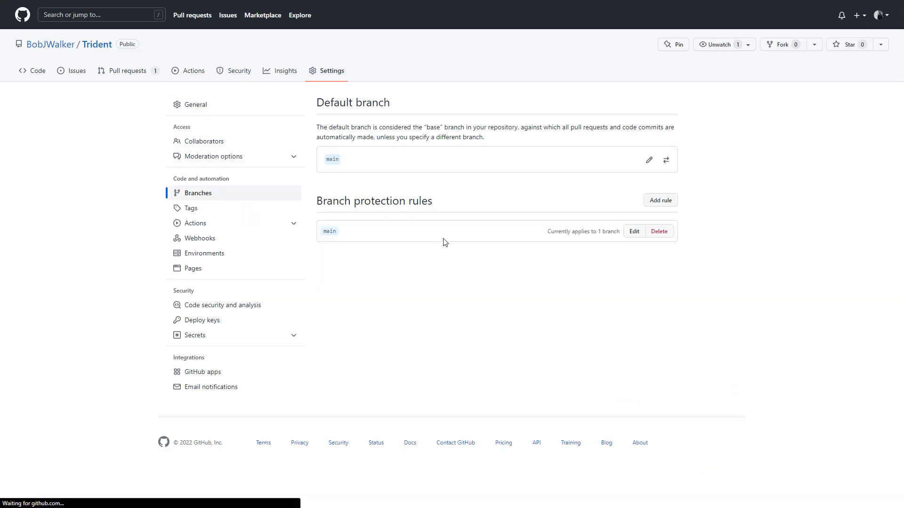
pyautogui.click(632, 232)
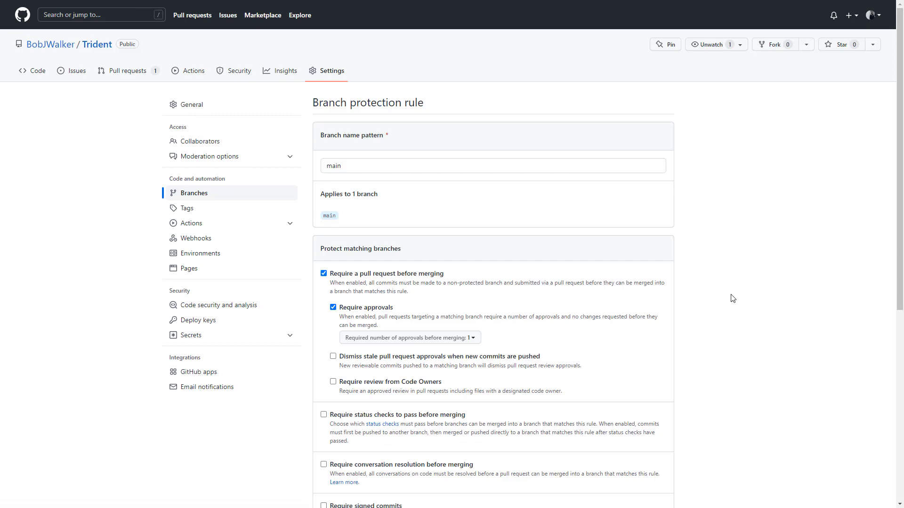
pyautogui.click(333, 307)
pyautogui.scroll(-6, 638, 282)
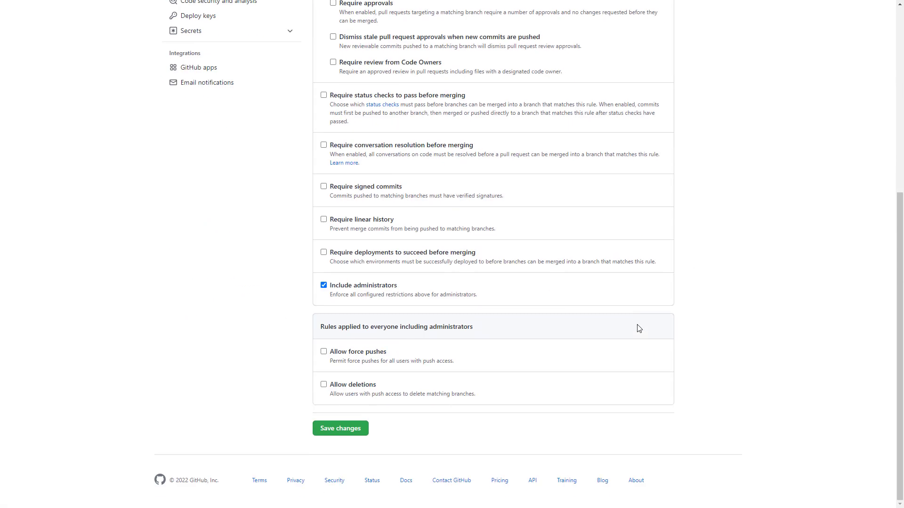
pyautogui.click(319, 433)
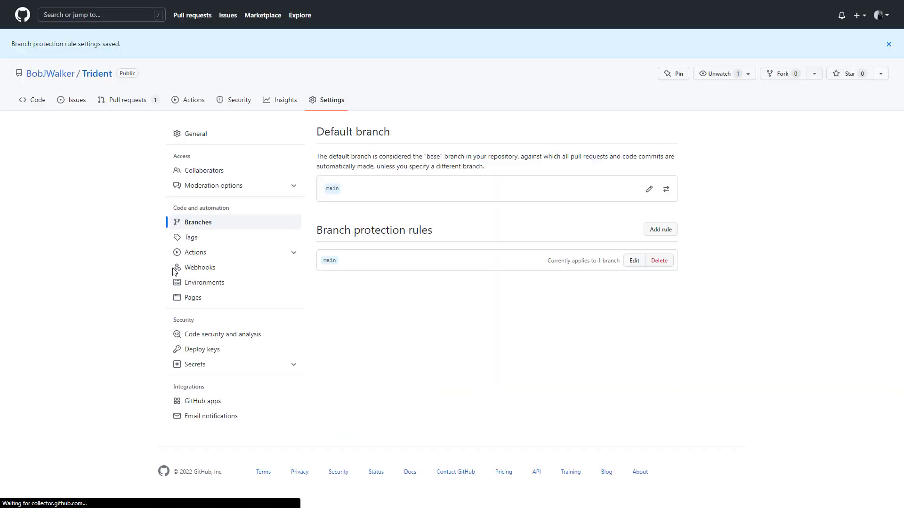
pyautogui.click(122, 102)
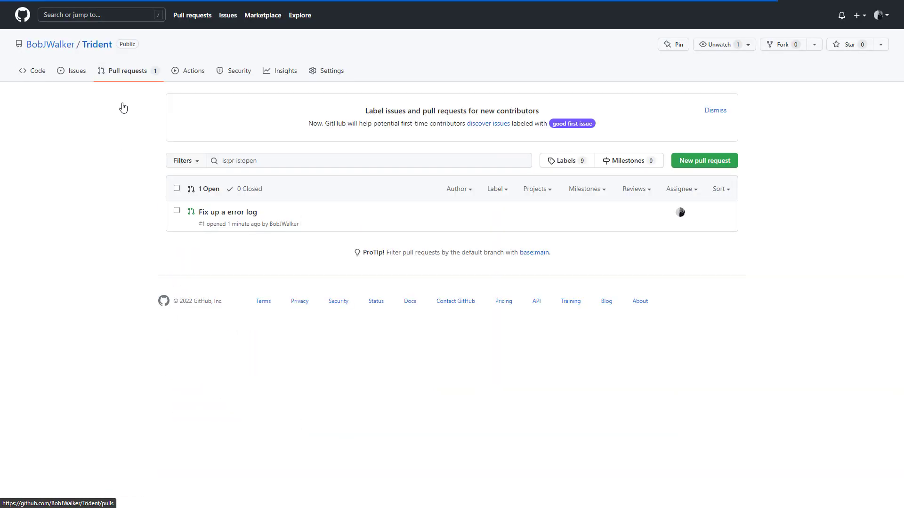
# Step: Open pull request 'Fix up a error log', confirm its merge into main, and delete fix-up-english
pyautogui.click(225, 212)
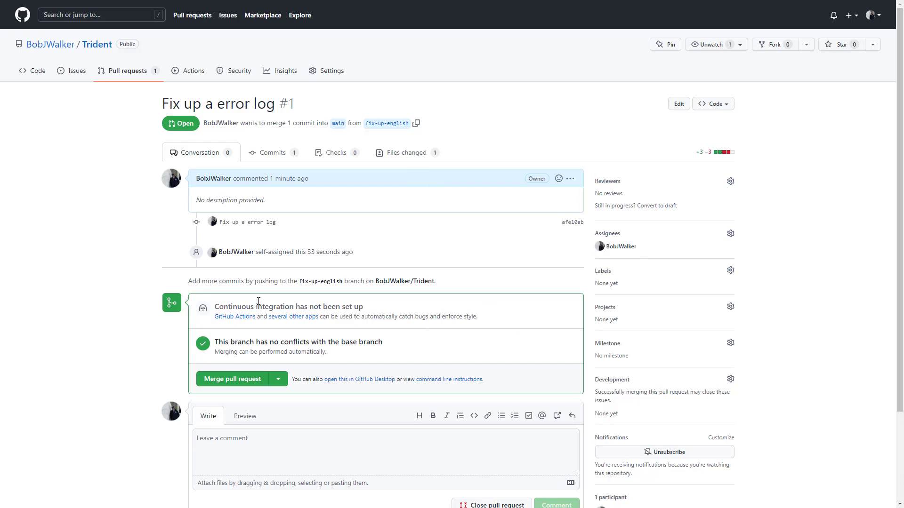
pyautogui.click(205, 379)
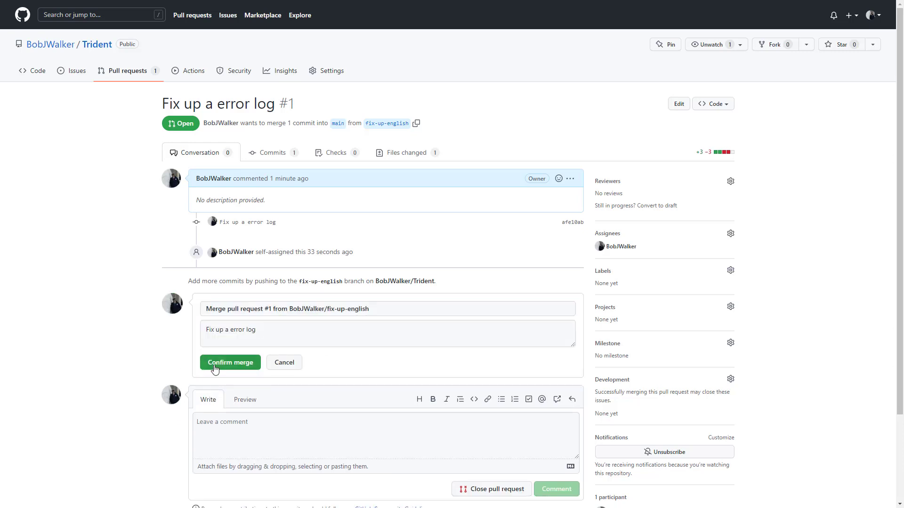
pyautogui.click(214, 368)
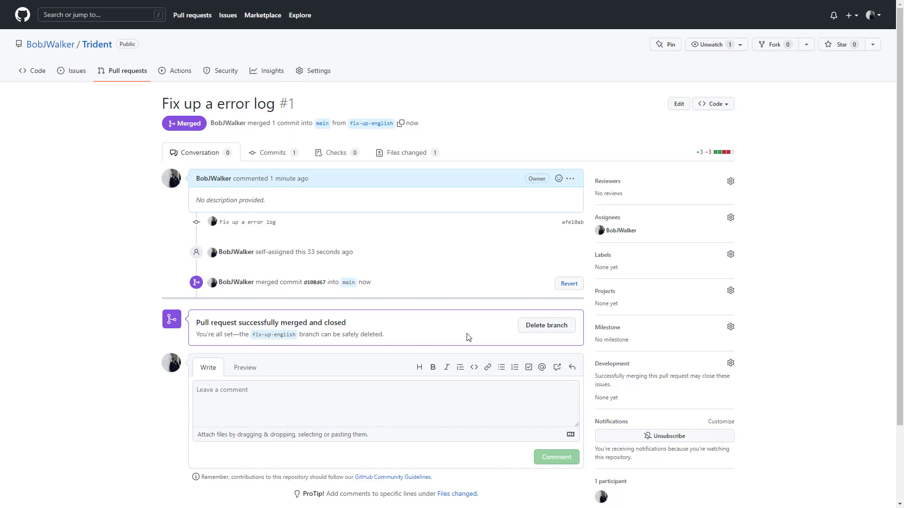
pyautogui.click(530, 332)
# Step: Inspect the merged pull request's Files changed diff, then switch to the Octopus process editor
pyautogui.click(390, 156)
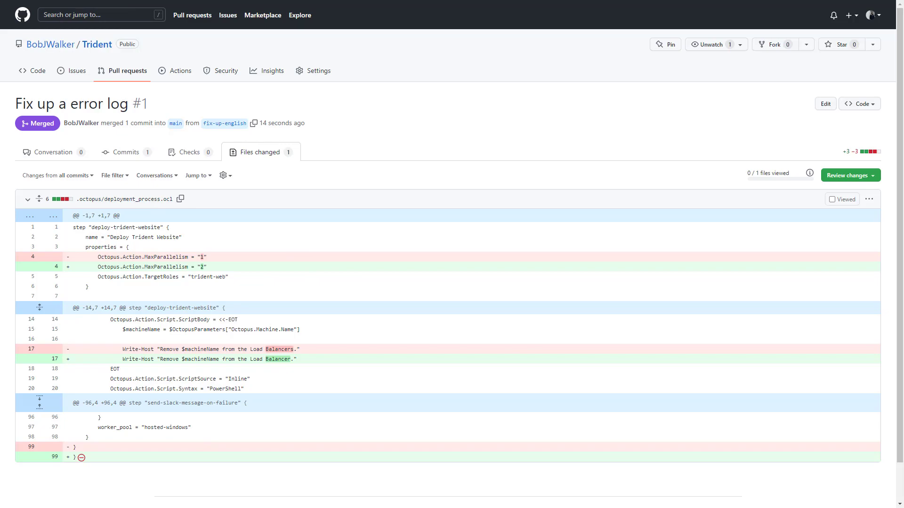
pyautogui.hotkey('ctrl', 'Tab')
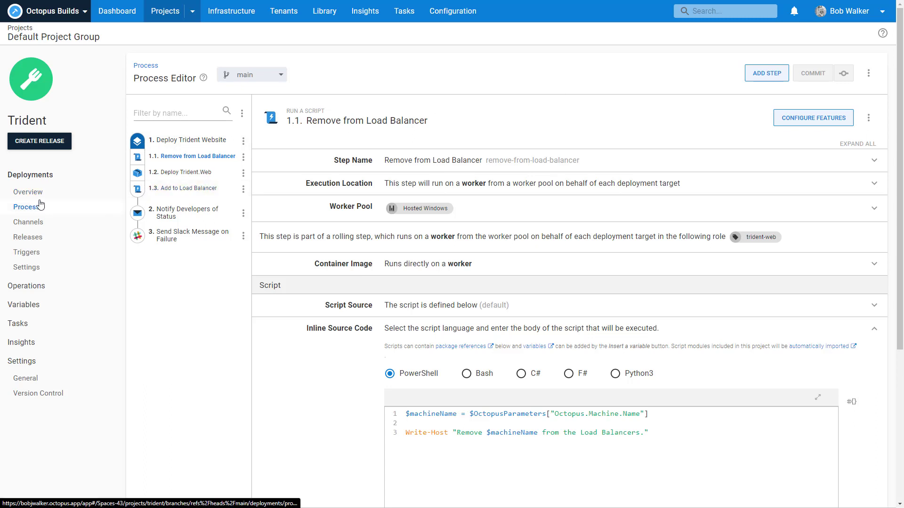
# Step: Refresh Octopus branches and verify main's Remove from Load Balancer script now reads 'Load Balancer.'
pyautogui.click(159, 69)
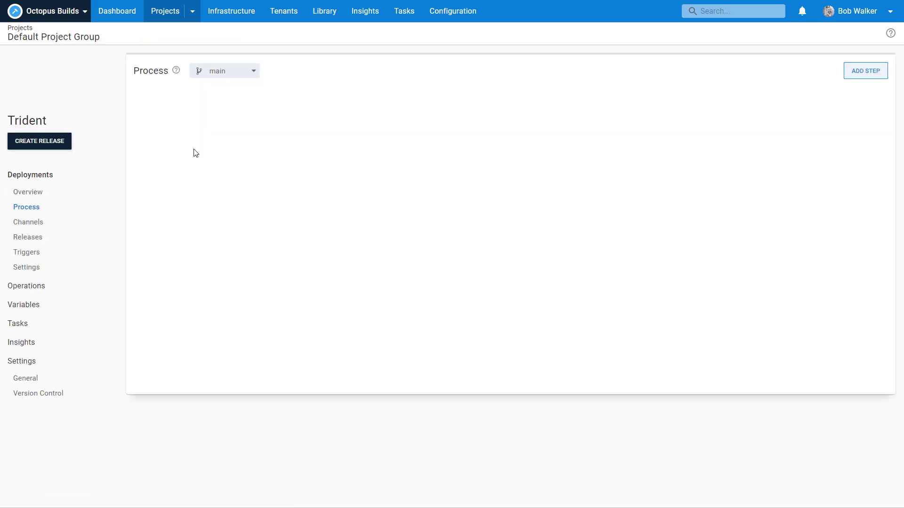
pyautogui.click(226, 76)
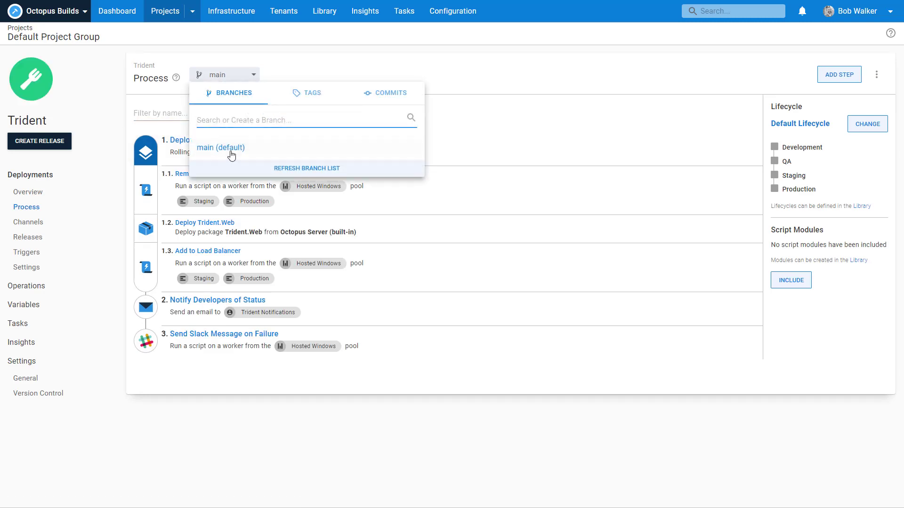
pyautogui.click(302, 168)
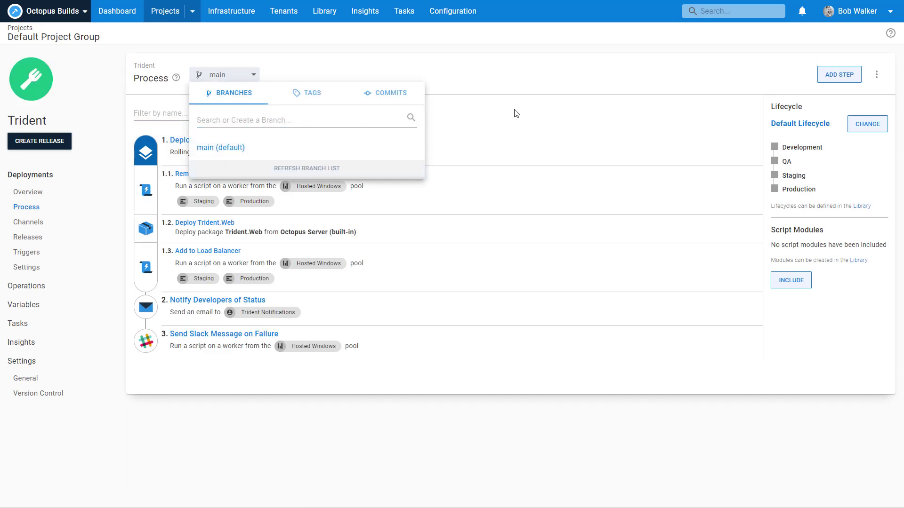
pyautogui.click(515, 113)
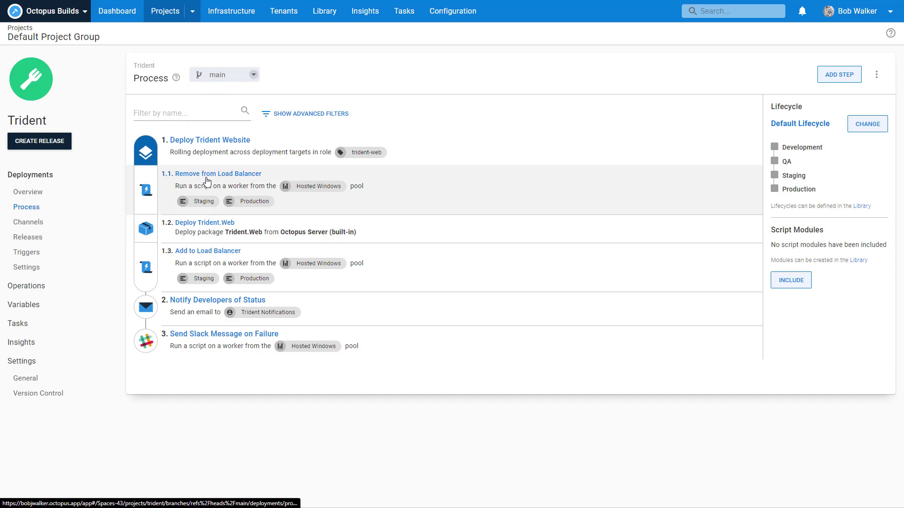
pyautogui.click(207, 182)
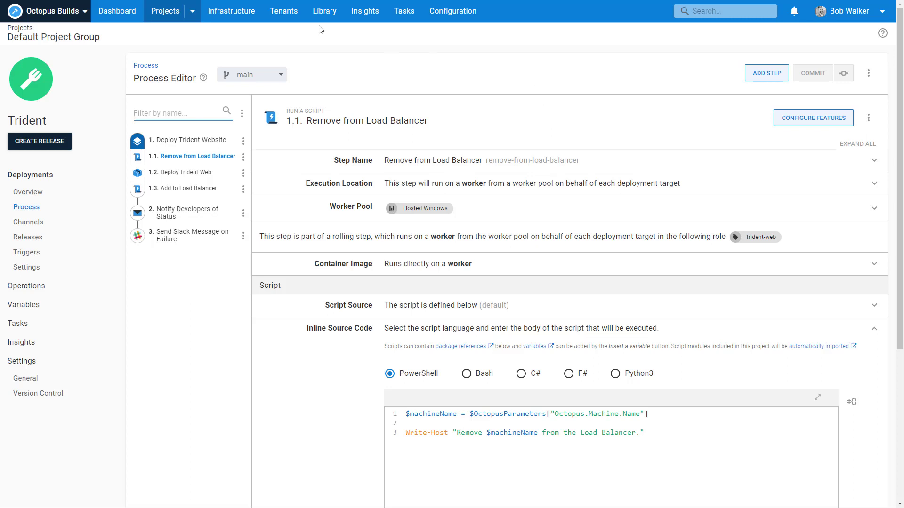
pyautogui.hotkey('alt', 'Tab')
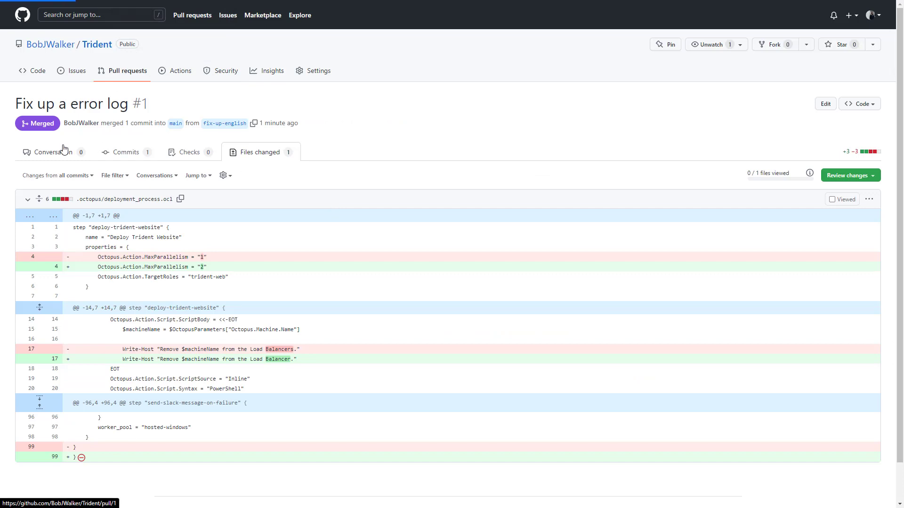
# Step: Show pull request #1's conversation timeline with the merge into main and the deleted fix-up-english branch
pyautogui.click(62, 150)
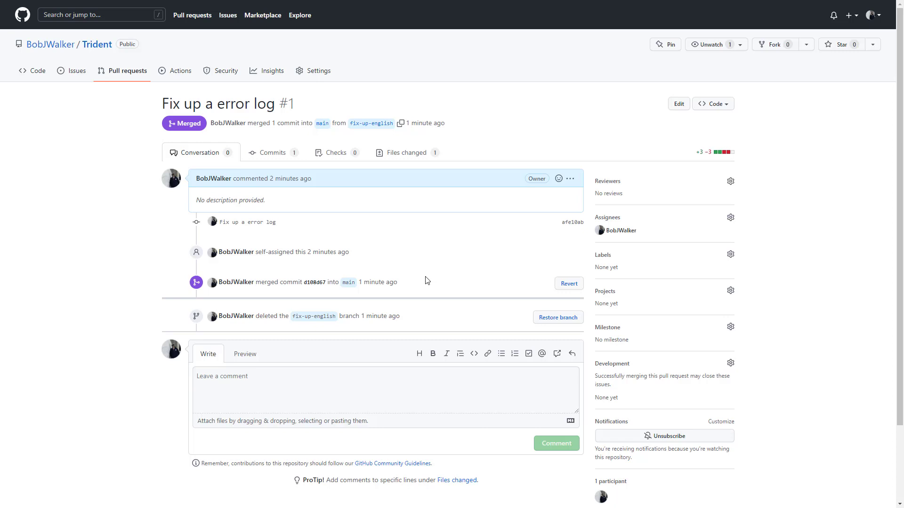
pyautogui.click(877, 19)
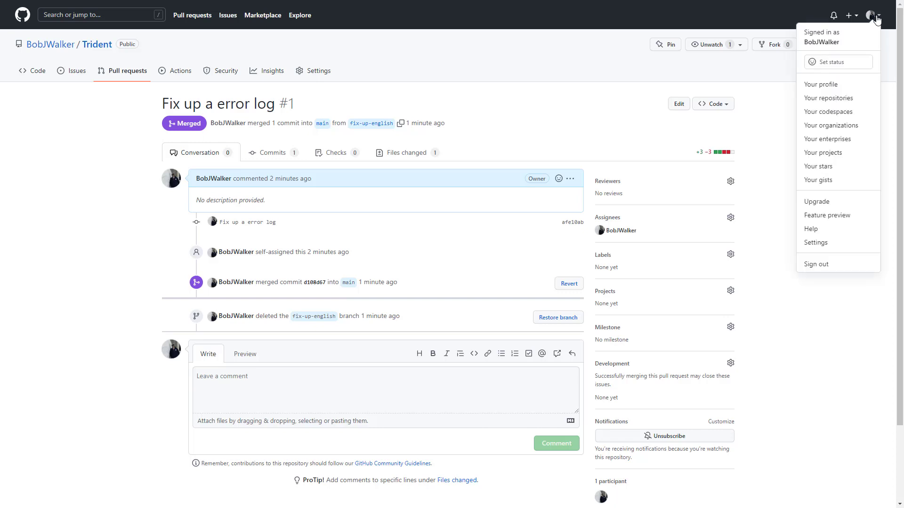
pyautogui.click(781, 166)
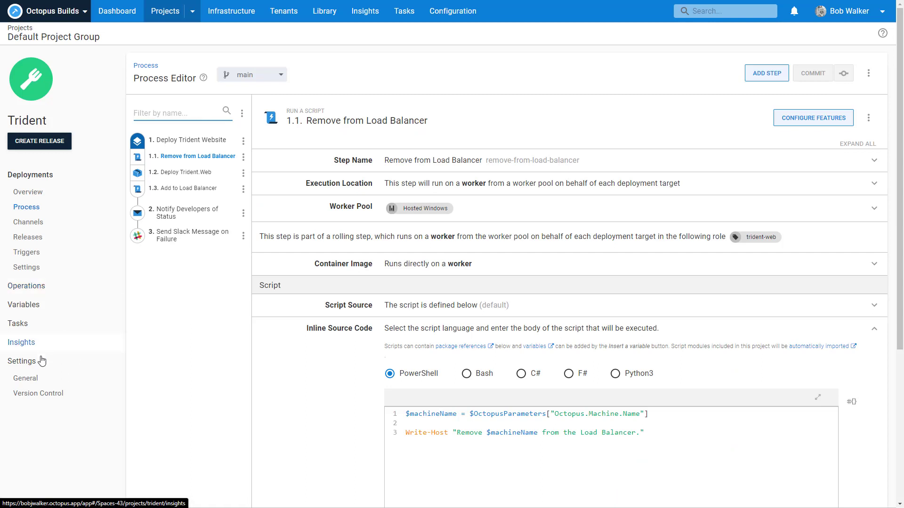
# Step: Check the Trident project's Version Control settings and authentication options, then return to its deployment process
pyautogui.click(32, 394)
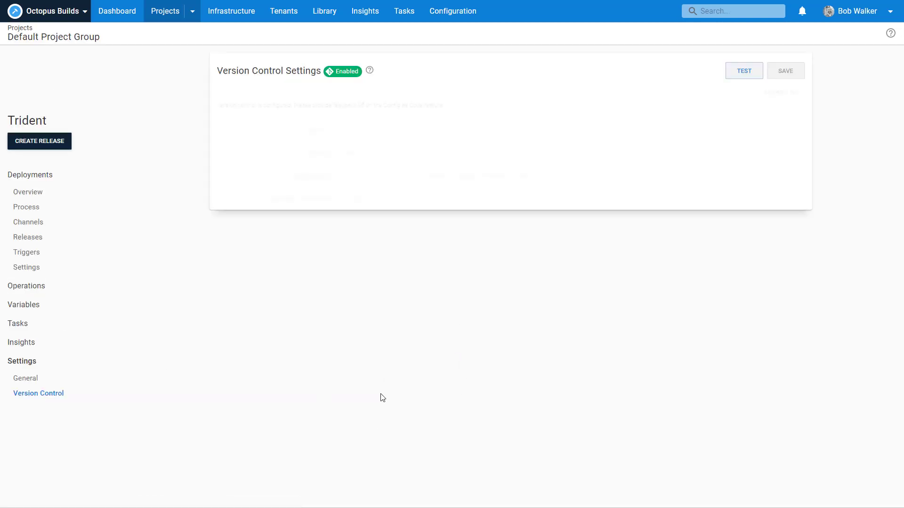
pyautogui.click(393, 175)
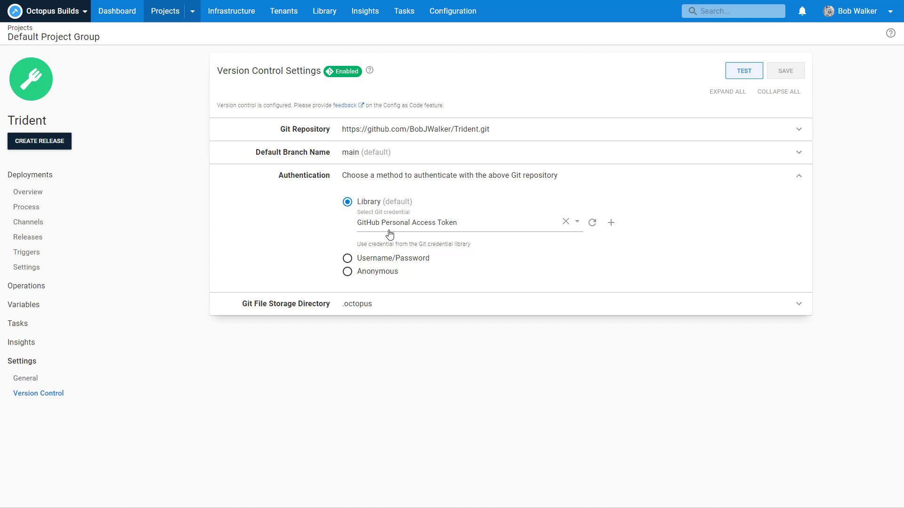
pyautogui.click(71, 208)
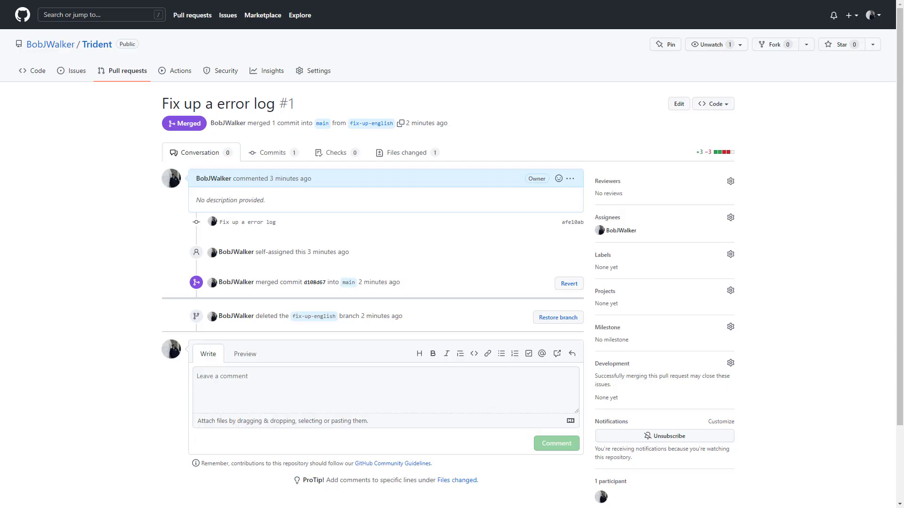
# Step: Check pull request #1's single commit, then view the Trident repository's code page with the merge as latest commit
pyautogui.click(281, 157)
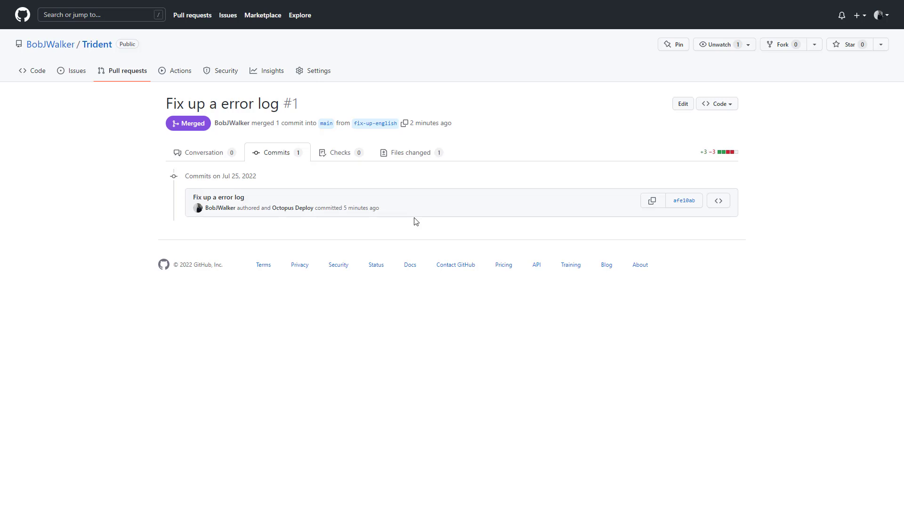
pyautogui.click(45, 79)
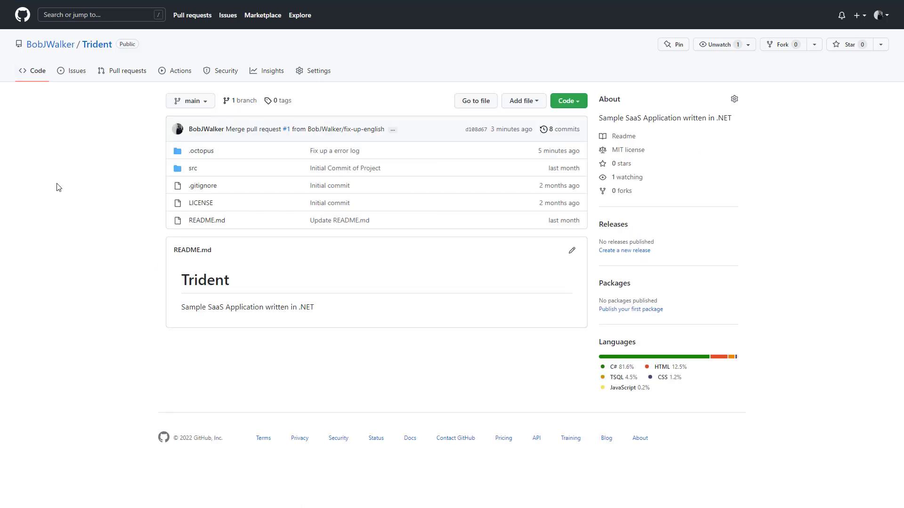